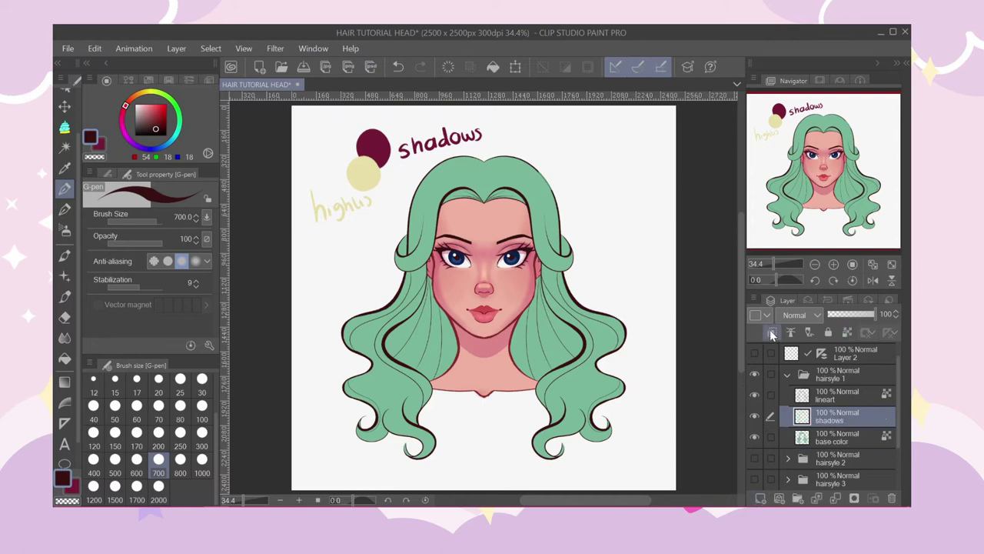
Clip the shadows layer to the base color layer, show the Layer 2 symmetry ruler, and set the shadows layer to Multiply.
{"action": "left_click", "coordinate": [773, 335]}
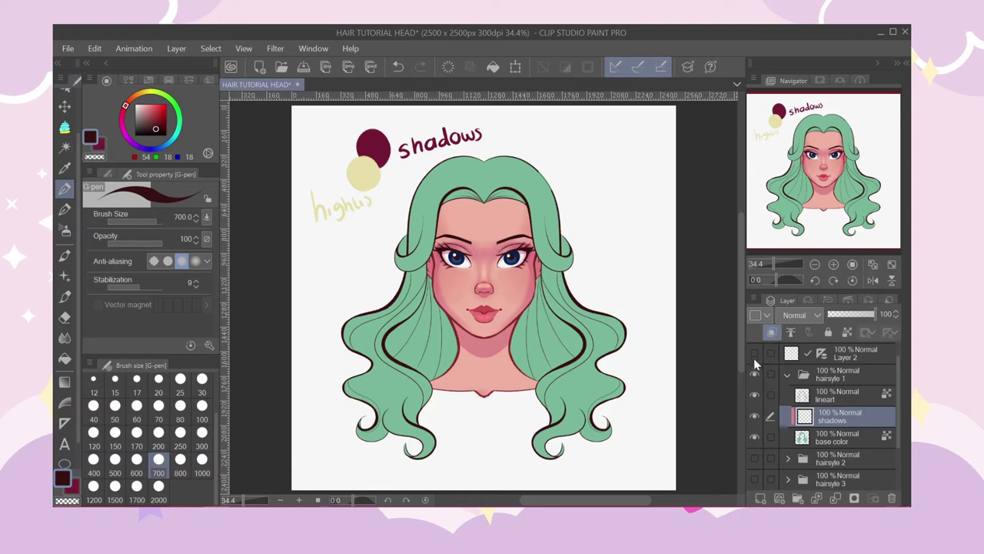
{"action": "left_click", "coordinate": [756, 353]}
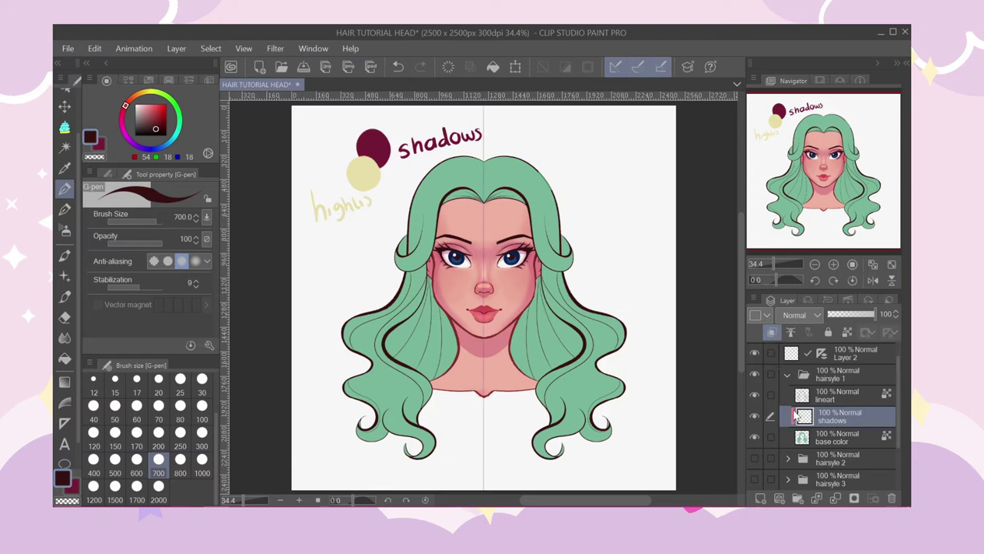
{"action": "left_click", "coordinate": [791, 316]}
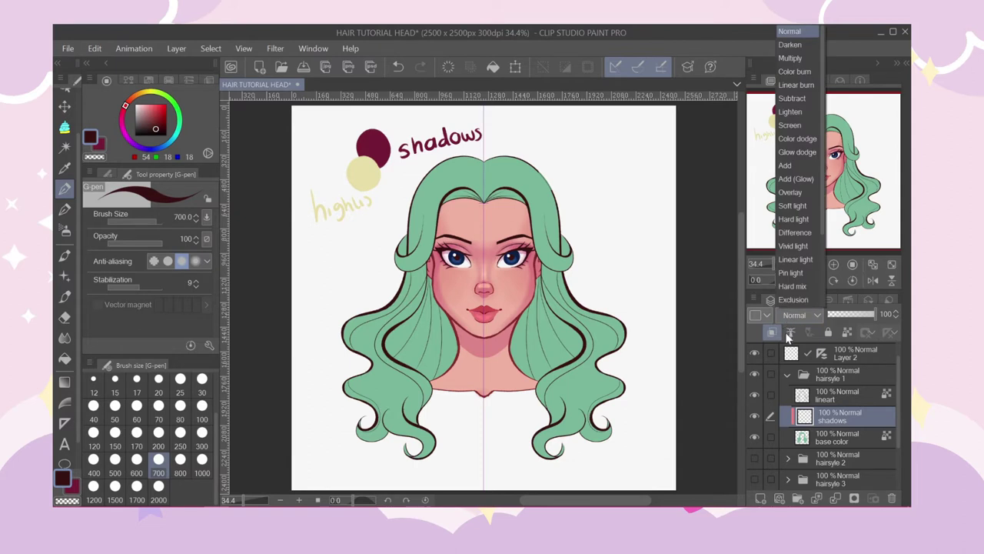
{"action": "left_click", "coordinate": [790, 60]}
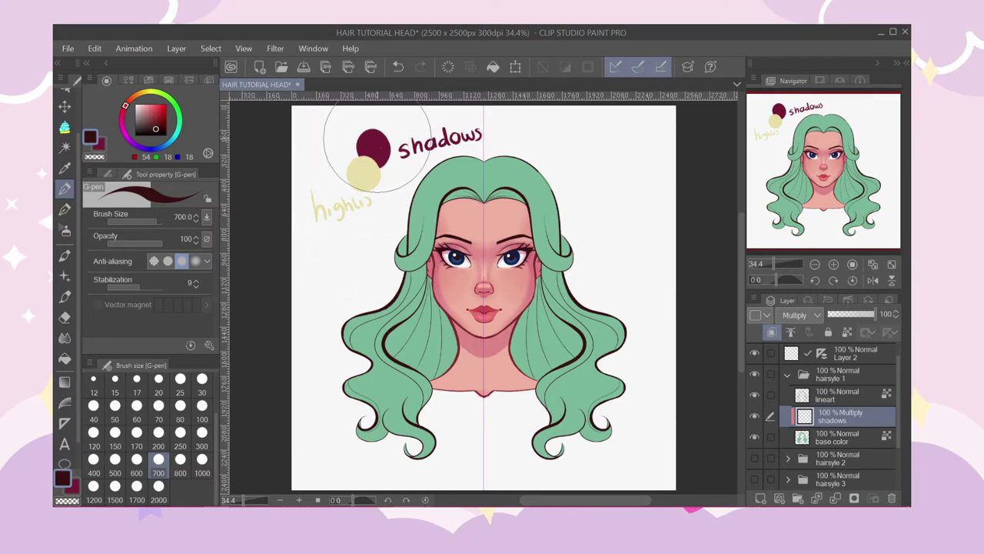
Paint a test patch on the inner hair with the G-pen at size 17 in the burgundy swatch color and set the layer opacity to 43%.
{"action": "left_click", "coordinate": [377, 140], "text": "alt"}
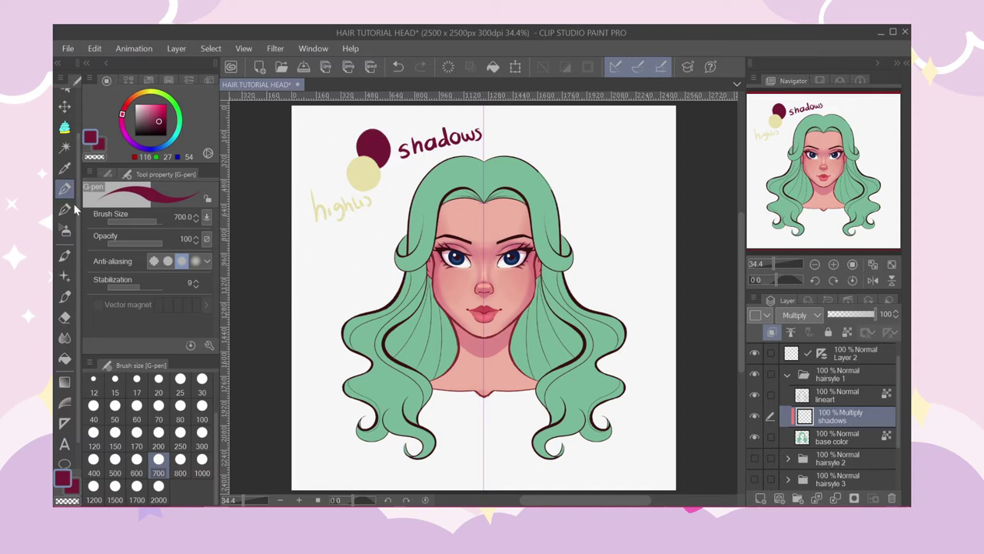
{"action": "left_click", "coordinate": [136, 378]}
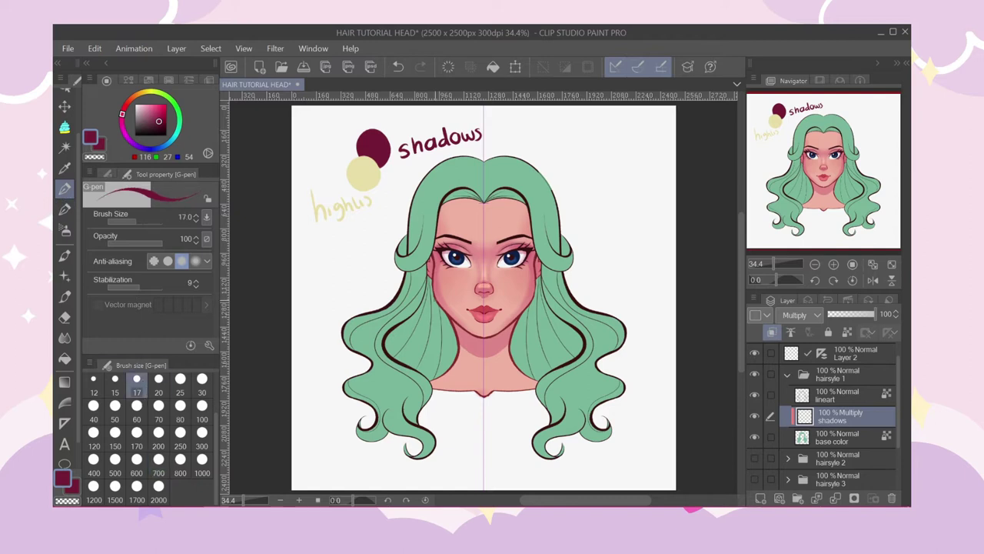
{"action": "scroll", "coordinate": [436, 297], "scroll_direction": "up", "scroll_amount": 1}
{"action": "left_click_drag", "start_coordinate": [449, 366], "coordinate": [443, 327]}
{"action": "left_click", "coordinate": [847, 316]}
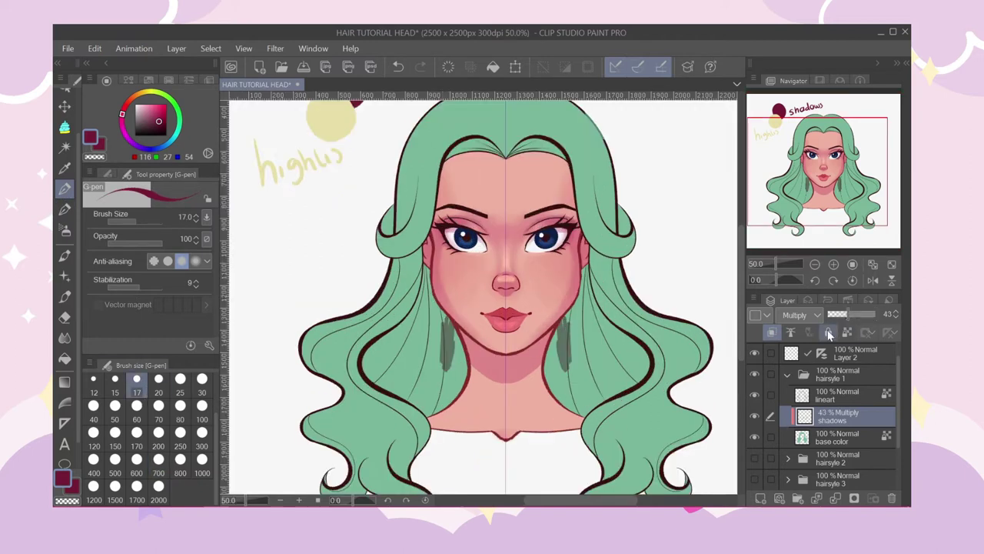
Fill the inner hair sections behind the neck with solid burgundy shadow using the G-pen at size 80.
{"action": "mouse_move", "coordinate": [462, 388]}
{"action": "left_mouse_down"}
{"action": "mouse_move", "coordinate": [449, 317]}
{"action": "mouse_move", "coordinate": [459, 346]}
{"action": "left_mouse_up"}
{"action": "left_click", "coordinate": [180, 433]}
{"action": "left_click", "coordinate": [180, 419]}
{"action": "mouse_move", "coordinate": [450, 391]}
{"action": "left_mouse_down"}
{"action": "mouse_move", "coordinate": [437, 278]}
{"action": "mouse_move", "coordinate": [435, 368]}
{"action": "mouse_move", "coordinate": [412, 325]}
{"action": "mouse_move", "coordinate": [399, 362]}
{"action": "mouse_move", "coordinate": [446, 393]}
{"action": "left_mouse_up"}
{"action": "scroll", "coordinate": [397, 397], "scroll_direction": "up", "scroll_amount": 2}
{"action": "left_click_drag", "start_coordinate": [380, 371], "coordinate": [486, 436]}
{"action": "left_click_drag", "start_coordinate": [342, 327], "coordinate": [468, 424]}
{"action": "left_click_drag", "start_coordinate": [339, 339], "coordinate": [458, 412]}
{"action": "mouse_move", "coordinate": [399, 388]}
{"action": "left_mouse_down"}
{"action": "mouse_move", "coordinate": [345, 320]}
{"action": "mouse_move", "coordinate": [411, 302]}
{"action": "left_mouse_up"}
{"action": "left_click_drag", "start_coordinate": [628, 265], "coordinate": [631, 356]}
{"action": "mouse_move", "coordinate": [455, 240]}
{"action": "left_mouse_down"}
{"action": "mouse_move", "coordinate": [453, 289]}
{"action": "mouse_move", "coordinate": [373, 363]}
{"action": "mouse_move", "coordinate": [438, 335]}
{"action": "left_mouse_up"}
Fill the inside of the curled loops beside the temples with shadow and clean up the edges.
{"action": "scroll", "coordinate": [430, 332], "scroll_direction": "down", "scroll_amount": 3}
{"action": "scroll", "coordinate": [423, 255], "scroll_direction": "up", "scroll_amount": 3}
{"action": "mouse_move", "coordinate": [402, 258]}
{"action": "left_mouse_down"}
{"action": "mouse_move", "coordinate": [401, 303]}
{"action": "mouse_move", "coordinate": [385, 297]}
{"action": "mouse_move", "coordinate": [387, 311]}
{"action": "mouse_move", "coordinate": [387, 257]}
{"action": "left_mouse_up"}
{"action": "scroll", "coordinate": [466, 326], "scroll_direction": "down", "scroll_amount": 2}
{"action": "scroll", "coordinate": [467, 340], "scroll_direction": "up", "scroll_amount": 2}
{"action": "key", "text": "ctrl+z"}
{"action": "key", "text": "c"}
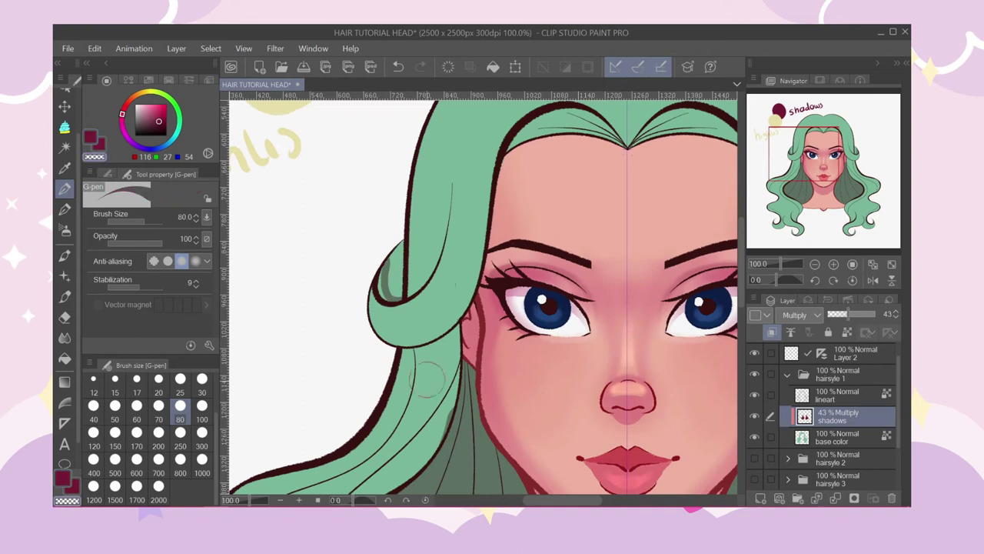
{"action": "scroll", "coordinate": [381, 242], "scroll_direction": "up", "scroll_amount": 2}
{"action": "left_click_drag", "start_coordinate": [380, 307], "coordinate": [397, 227]}
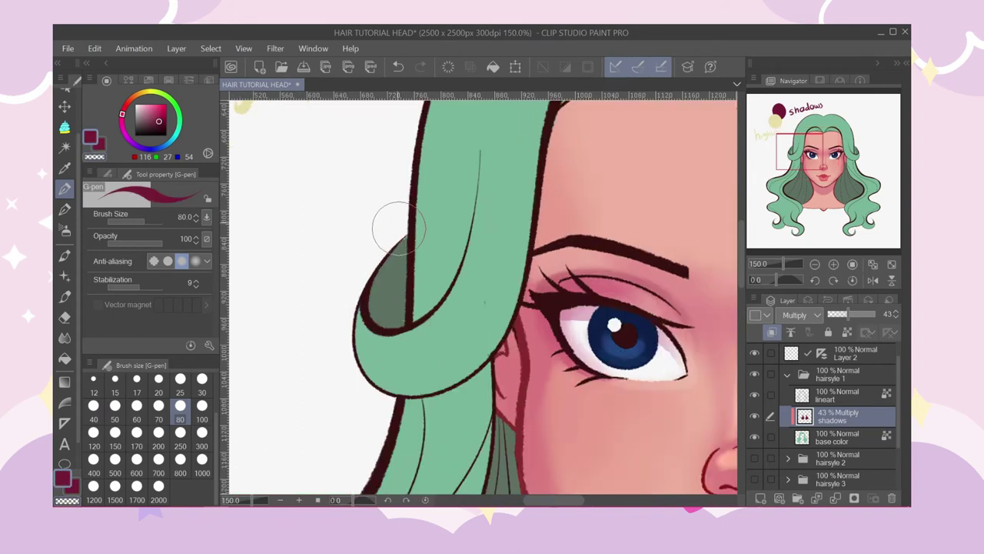
Fill the underside of the hair along the forehead hairline with solid shadow.
{"action": "scroll", "coordinate": [398, 228], "scroll_direction": "down", "scroll_amount": 4}
{"action": "scroll", "coordinate": [447, 194], "scroll_direction": "up", "scroll_amount": 3}
{"action": "mouse_move", "coordinate": [453, 189]}
{"action": "left_mouse_down"}
{"action": "mouse_move", "coordinate": [481, 225]}
{"action": "mouse_move", "coordinate": [437, 192]}
{"action": "mouse_move", "coordinate": [433, 214]}
{"action": "mouse_move", "coordinate": [413, 208]}
{"action": "mouse_move", "coordinate": [383, 223]}
{"action": "mouse_move", "coordinate": [407, 193]}
{"action": "left_mouse_up"}
{"action": "scroll", "coordinate": [434, 215], "scroll_direction": "down", "scroll_amount": 4}
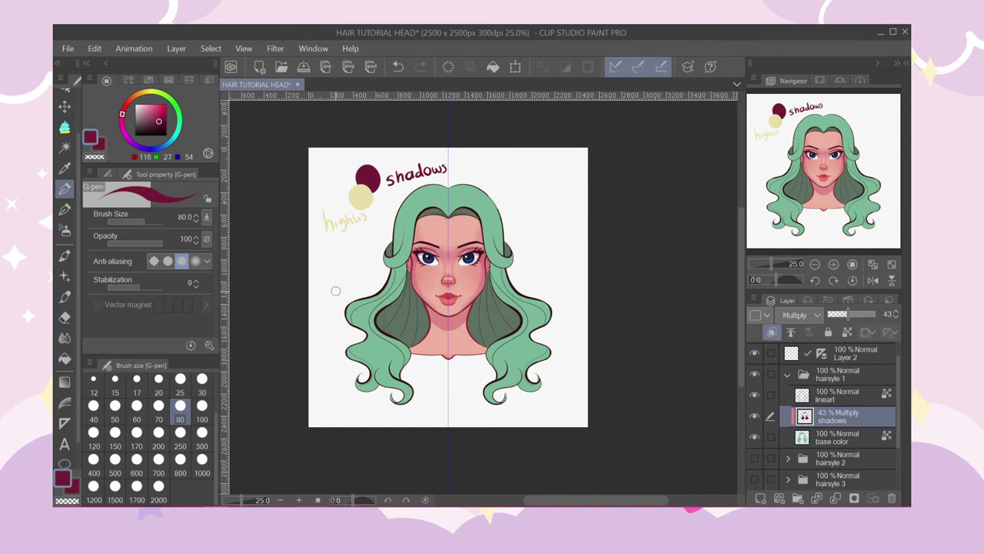
Airbrush a soft shadow over the crown around the center parting with the Soft brush at size 200.
{"action": "scroll", "coordinate": [356, 170], "scroll_direction": "up", "scroll_amount": 2}
{"action": "scroll", "coordinate": [355, 170], "scroll_direction": "down", "scroll_amount": 1}
{"action": "scroll", "coordinate": [436, 226], "scroll_direction": "up", "scroll_amount": 1}
{"action": "key", "text": "b"}
{"action": "mouse_move", "coordinate": [482, 209]}
{"action": "left_mouse_down"}
{"action": "mouse_move", "coordinate": [485, 260]}
{"action": "mouse_move", "coordinate": [478, 216]}
{"action": "mouse_move", "coordinate": [474, 236]}
{"action": "mouse_move", "coordinate": [449, 240]}
{"action": "mouse_move", "coordinate": [476, 257]}
{"action": "mouse_move", "coordinate": [528, 199]}
{"action": "left_mouse_up"}
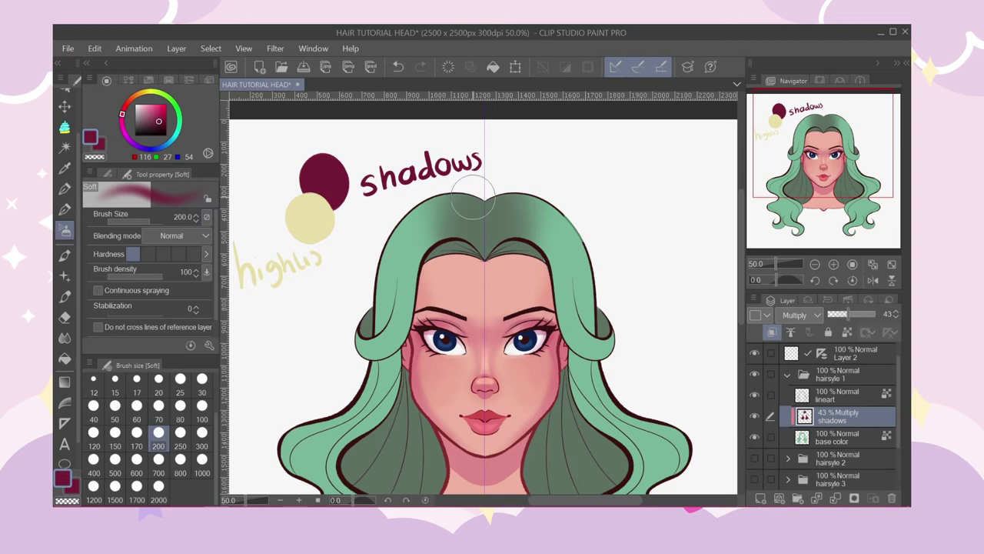
Reinforce the upper outer hair outline on the lineart layer with the Grunge charcoal pen at size 60 in the sampled line color.
{"action": "left_click", "coordinate": [64, 208]}
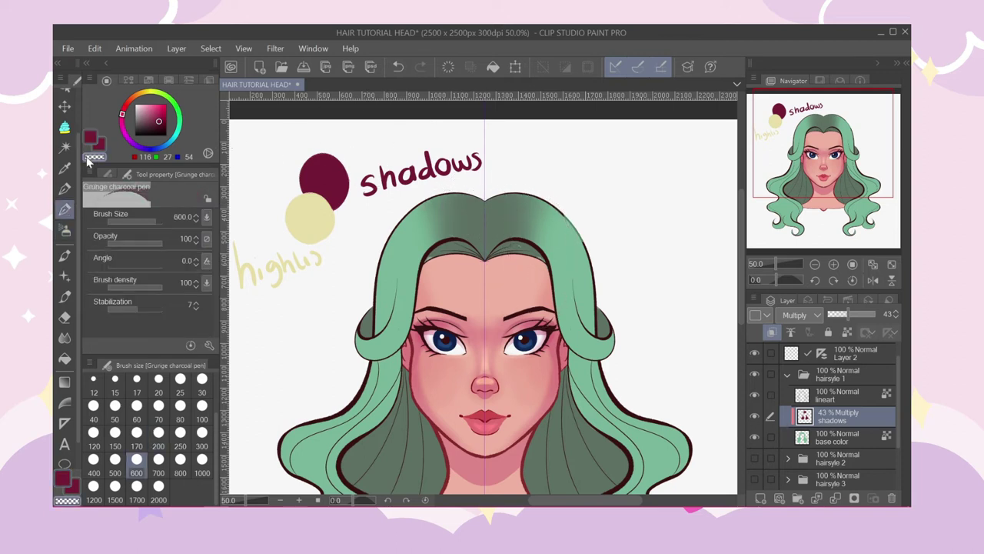
{"action": "left_click", "coordinate": [159, 382]}
{"action": "scroll", "coordinate": [542, 260], "scroll_direction": "down", "scroll_amount": 1}
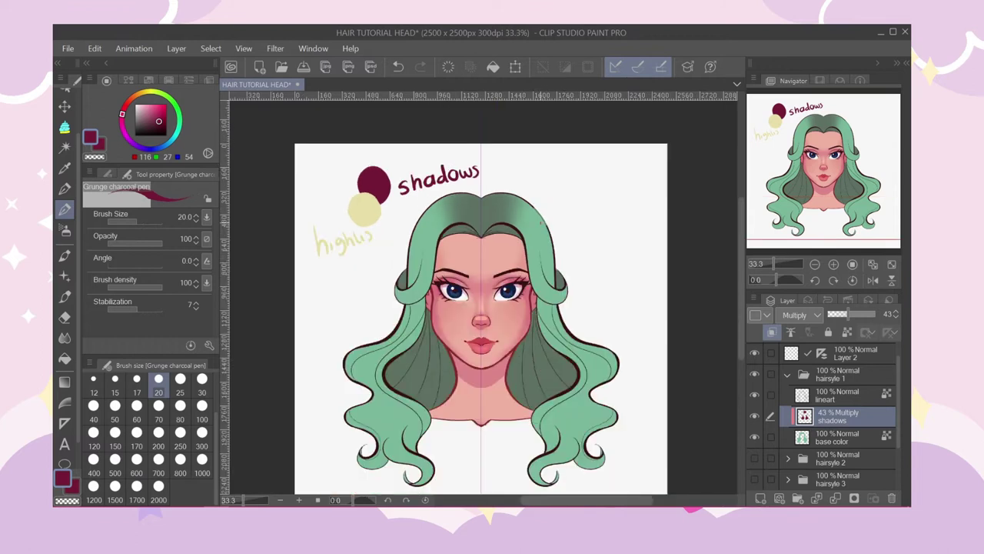
{"action": "scroll", "coordinate": [544, 139], "scroll_direction": "up", "scroll_amount": 1}
{"action": "left_click", "coordinate": [837, 395]}
{"action": "left_click", "coordinate": [137, 409]}
{"action": "left_click", "coordinate": [559, 261], "text": "alt"}
{"action": "left_click_drag", "start_coordinate": [524, 196], "coordinate": [558, 249]}
Airbrush soft shadows into the inward bends of the hair waves on the shadows layer with the Soft brush at size 200.
{"action": "left_click", "coordinate": [838, 416]}
{"action": "left_click_drag", "start_coordinate": [816, 185], "coordinate": [811, 203]}
{"action": "scroll", "coordinate": [367, 254], "scroll_direction": "down", "scroll_amount": 1}
{"action": "scroll", "coordinate": [368, 254], "scroll_direction": "up", "scroll_amount": 1}
{"action": "scroll", "coordinate": [362, 256], "scroll_direction": "down", "scroll_amount": 1}
{"action": "left_click", "coordinate": [65, 230]}
{"action": "mouse_move", "coordinate": [339, 367]}
{"action": "left_mouse_down"}
{"action": "mouse_move", "coordinate": [316, 356]}
{"action": "mouse_move", "coordinate": [310, 334]}
{"action": "left_mouse_up"}
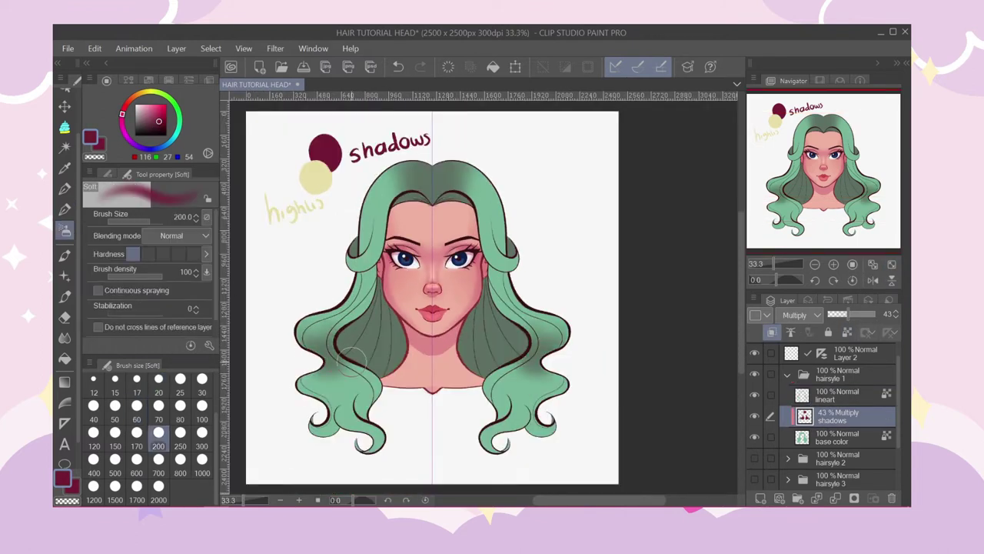
Lighten the excess airbrush shading on the outer waves and add soft shadow to the lower inner curls.
{"action": "mouse_move", "coordinate": [364, 281]}
{"action": "left_mouse_down"}
{"action": "mouse_move", "coordinate": [337, 272]}
{"action": "mouse_move", "coordinate": [347, 298]}
{"action": "left_mouse_up"}
{"action": "key", "text": "ctrl+z"}
{"action": "key", "text": "c"}
{"action": "left_click_drag", "start_coordinate": [324, 330], "coordinate": [319, 335]}
{"action": "left_click", "coordinate": [91, 137]}
{"action": "left_click_drag", "start_coordinate": [363, 394], "coordinate": [366, 416]}
Set the shadows layer opacity to 35% and deepen the lower curls with the Soft airbrush at size 70.
{"action": "left_click_drag", "start_coordinate": [848, 314], "coordinate": [844, 314]}
{"action": "left_click", "coordinate": [159, 408]}
{"action": "scroll", "coordinate": [368, 411], "scroll_direction": "up", "scroll_amount": 2}
{"action": "scroll", "coordinate": [358, 394], "scroll_direction": "down", "scroll_amount": 1}
{"action": "left_click", "coordinate": [94, 157]}
{"action": "left_click", "coordinate": [91, 136]}
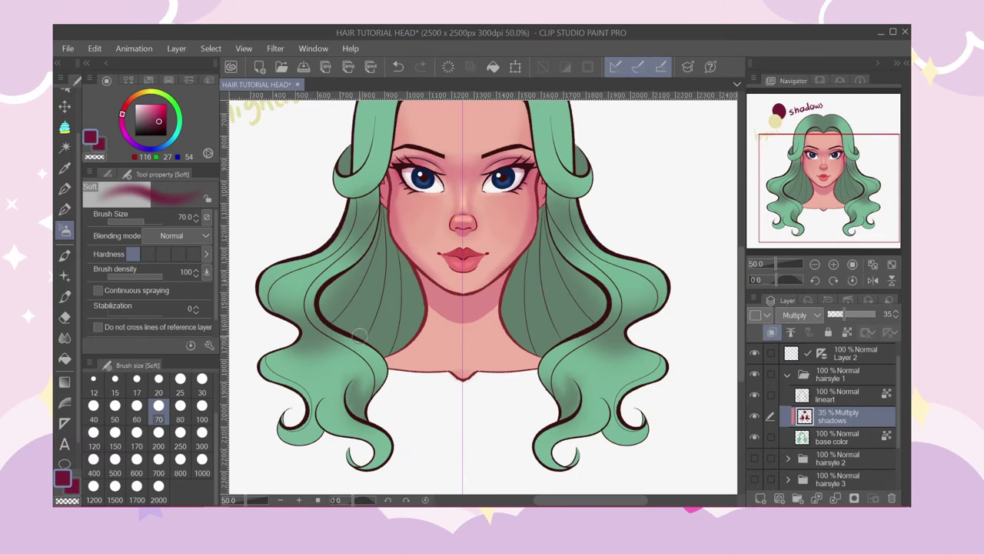
{"action": "scroll", "coordinate": [339, 407], "scroll_direction": "up", "scroll_amount": 1}
{"action": "left_click_drag", "start_coordinate": [361, 381], "coordinate": [349, 425]}
Build up soft shadows along the inner edges of the mid-length and lower hair waves.
{"action": "scroll", "coordinate": [350, 307], "scroll_direction": "down", "scroll_amount": 2}
{"action": "scroll", "coordinate": [390, 367], "scroll_direction": "up", "scroll_amount": 2}
{"action": "left_click_drag", "start_coordinate": [392, 368], "coordinate": [349, 342]}
{"action": "scroll", "coordinate": [348, 304], "scroll_direction": "down", "scroll_amount": 3}
{"action": "scroll", "coordinate": [365, 146], "scroll_direction": "up", "scroll_amount": 3}
{"action": "mouse_move", "coordinate": [338, 278]}
{"action": "left_mouse_down"}
{"action": "mouse_move", "coordinate": [370, 281]}
{"action": "mouse_move", "coordinate": [339, 283]}
{"action": "left_mouse_up"}
{"action": "scroll", "coordinate": [351, 296], "scroll_direction": "down", "scroll_amount": 1}
{"action": "scroll", "coordinate": [343, 248], "scroll_direction": "down", "scroll_amount": 1}
Paint a crisp shadow along the lower edge of the curled front locks with the Grunge charcoal pen at size 60.
{"action": "key", "text": "p"}
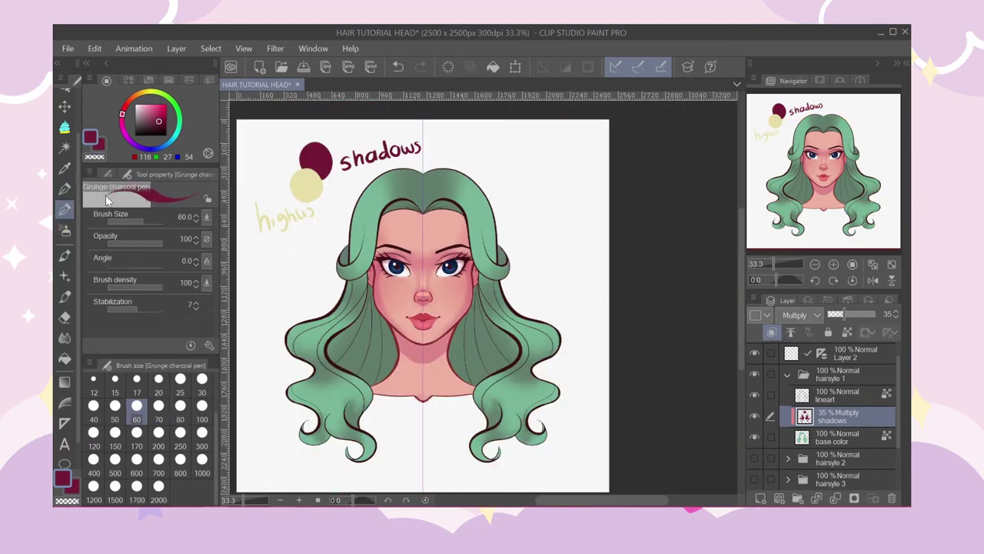
{"action": "scroll", "coordinate": [361, 246], "scroll_direction": "up", "scroll_amount": 5}
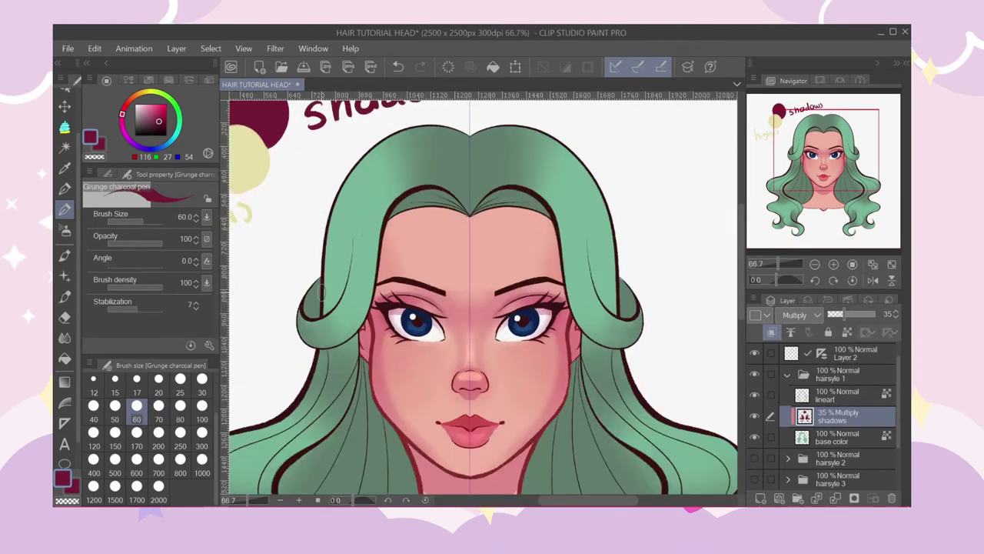
{"action": "mouse_move", "coordinate": [286, 302]}
{"action": "left_mouse_down"}
{"action": "mouse_move", "coordinate": [373, 367]}
{"action": "mouse_move", "coordinate": [465, 242]}
{"action": "mouse_move", "coordinate": [452, 159]}
{"action": "left_mouse_up"}
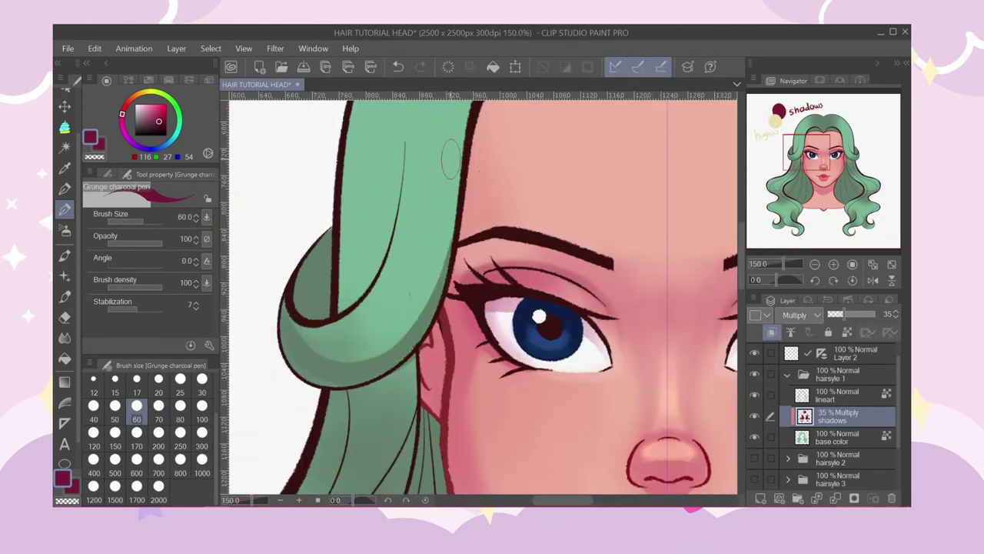
{"action": "key", "text": "ctrl+z"}
{"action": "mouse_move", "coordinate": [287, 307]}
{"action": "left_mouse_down"}
{"action": "mouse_move", "coordinate": [422, 309]}
{"action": "mouse_move", "coordinate": [474, 131]}
{"action": "left_mouse_up"}
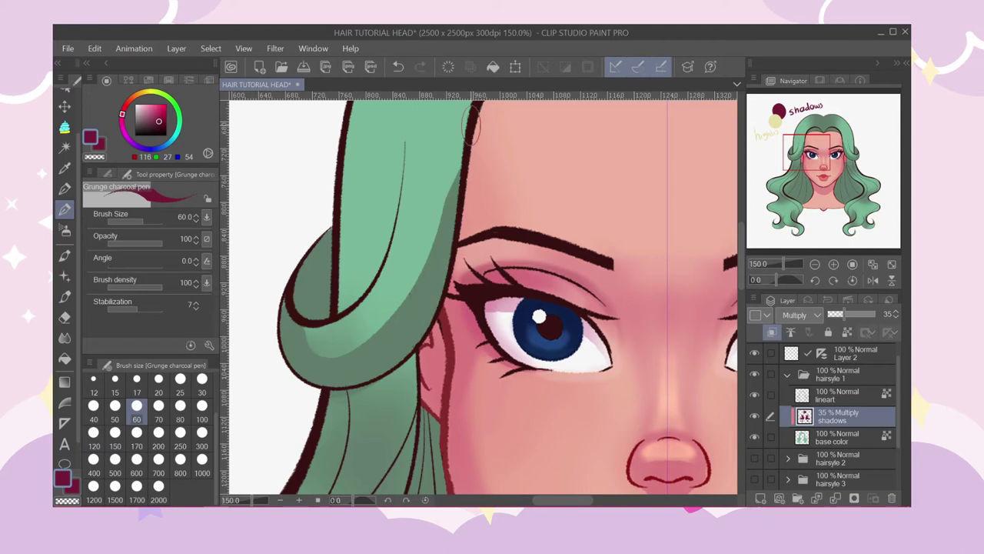
{"action": "scroll", "coordinate": [463, 146], "scroll_direction": "down", "scroll_amount": 3}
{"action": "scroll", "coordinate": [469, 116], "scroll_direction": "up", "scroll_amount": 2}
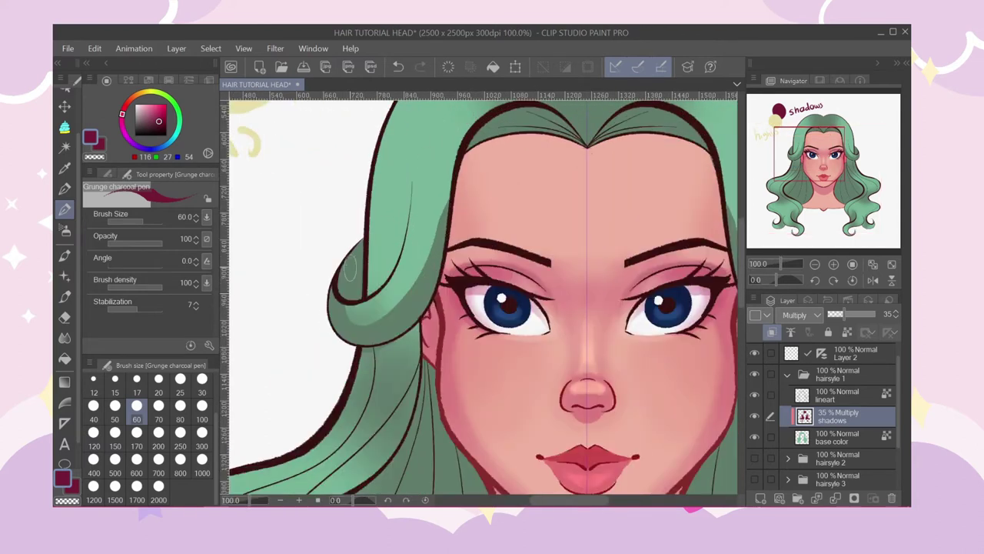
{"action": "key", "text": "ctrl+z"}
{"action": "mouse_move", "coordinate": [353, 342]}
{"action": "left_mouse_down"}
{"action": "mouse_move", "coordinate": [421, 308]}
{"action": "mouse_move", "coordinate": [455, 215]}
{"action": "mouse_move", "coordinate": [461, 127]}
{"action": "left_mouse_up"}
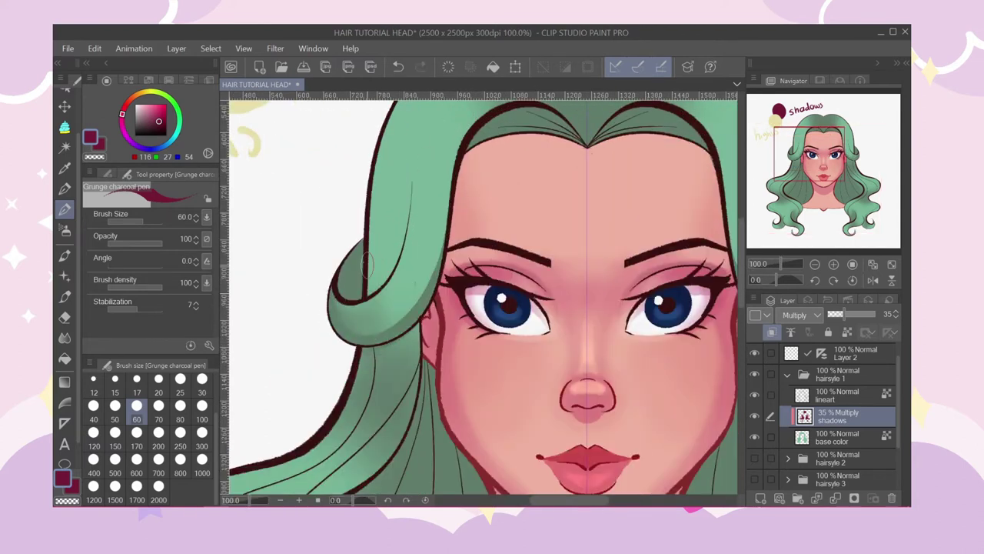
Add tapered strand shadows following the curve of the folded front locks.
{"action": "scroll", "coordinate": [408, 209], "scroll_direction": "down", "scroll_amount": 2}
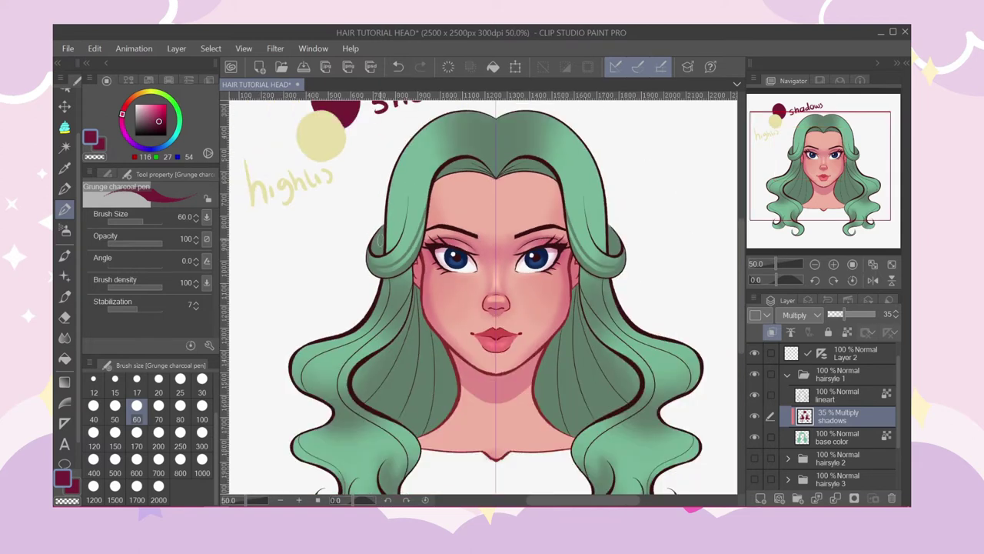
{"action": "scroll", "coordinate": [388, 230], "scroll_direction": "up", "scroll_amount": 1}
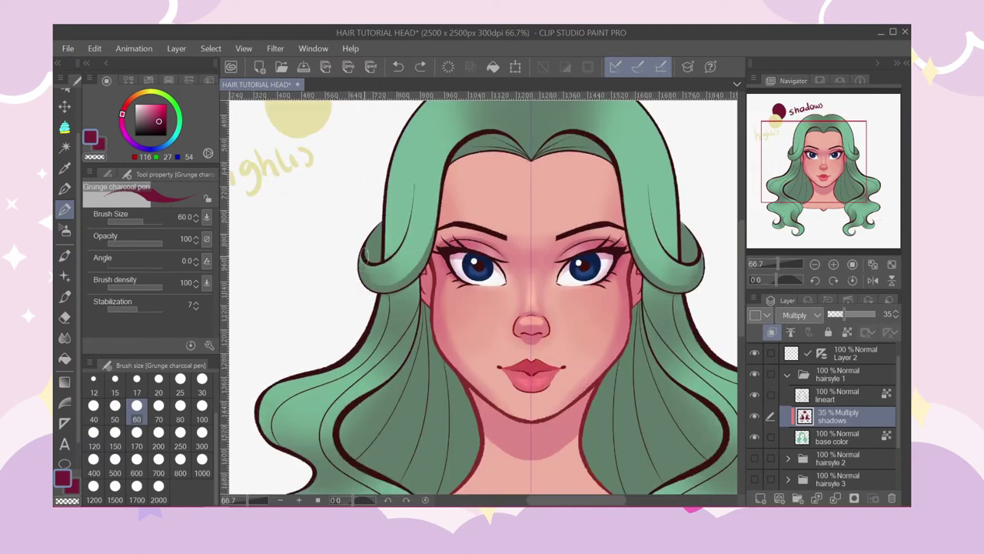
{"action": "scroll", "coordinate": [362, 281], "scroll_direction": "up", "scroll_amount": 1}
{"action": "scroll", "coordinate": [418, 282], "scroll_direction": "down", "scroll_amount": 2}
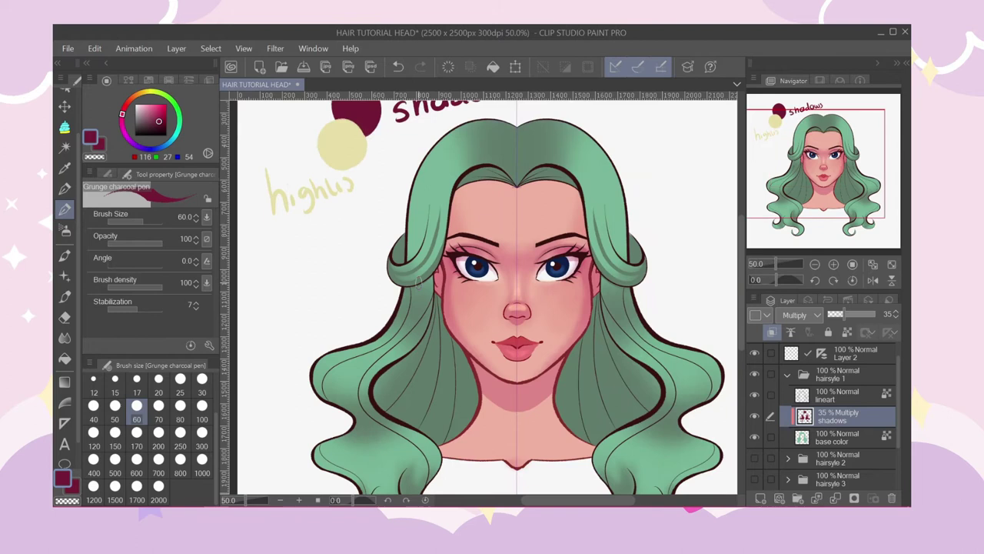
{"action": "scroll", "coordinate": [417, 282], "scroll_direction": "down", "scroll_amount": 1}
{"action": "scroll", "coordinate": [594, 349], "scroll_direction": "up", "scroll_amount": 3}
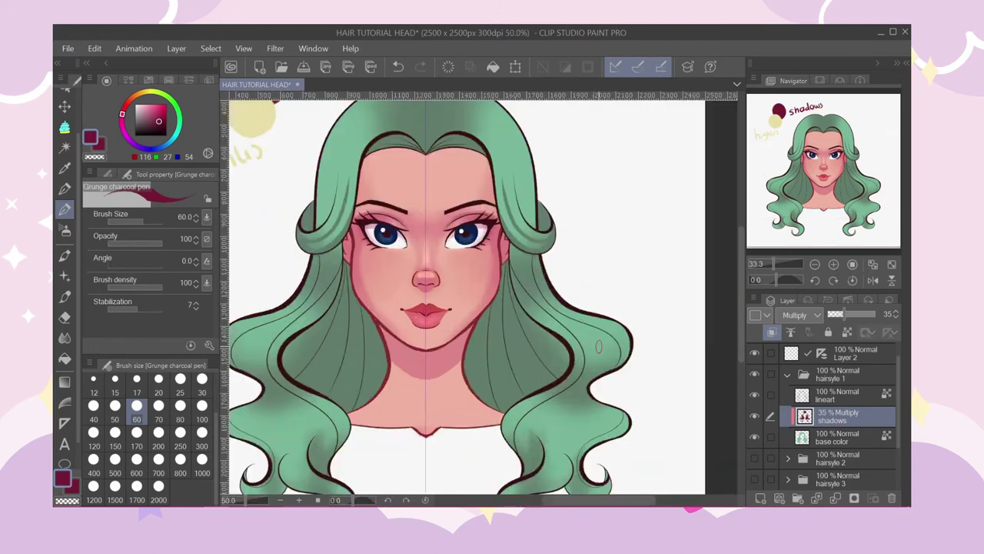
{"action": "mouse_move", "coordinate": [423, 133]}
{"action": "left_mouse_down"}
{"action": "mouse_move", "coordinate": [447, 196]}
{"action": "mouse_move", "coordinate": [511, 277]}
{"action": "mouse_move", "coordinate": [578, 388]}
{"action": "left_mouse_up"}
{"action": "key", "text": "ctrl+z"}
{"action": "mouse_move", "coordinate": [424, 148]}
{"action": "left_mouse_down"}
{"action": "mouse_move", "coordinate": [569, 374]}
{"action": "mouse_move", "coordinate": [483, 255]}
{"action": "mouse_move", "coordinate": [425, 139]}
{"action": "left_mouse_up"}
{"action": "key", "text": "ctrl+z"}
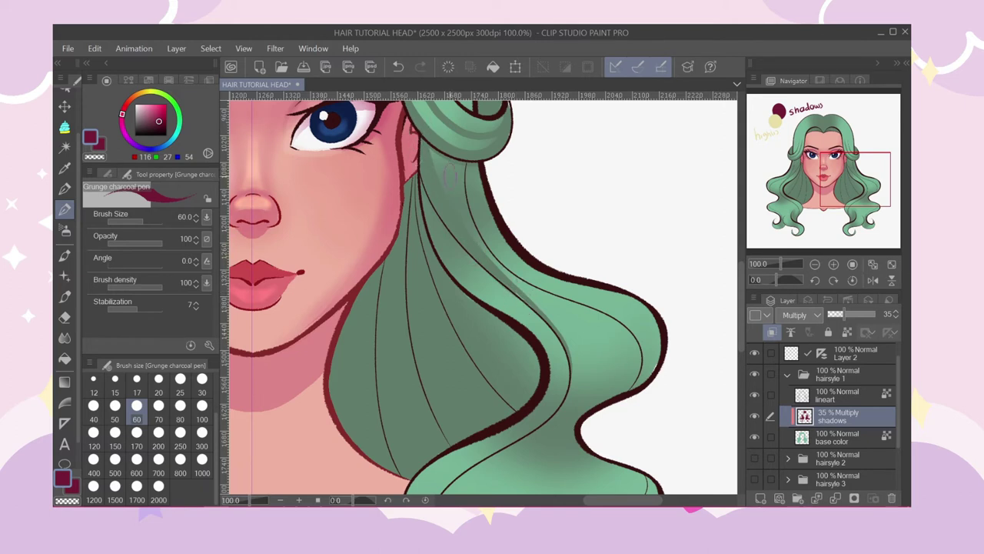
{"action": "left_click_drag", "start_coordinate": [486, 250], "coordinate": [624, 383]}
{"action": "key", "text": "ctrl+z"}
{"action": "mouse_move", "coordinate": [471, 236]}
{"action": "left_mouse_down"}
{"action": "mouse_move", "coordinate": [542, 304]}
{"action": "mouse_move", "coordinate": [635, 376]}
{"action": "left_mouse_up"}
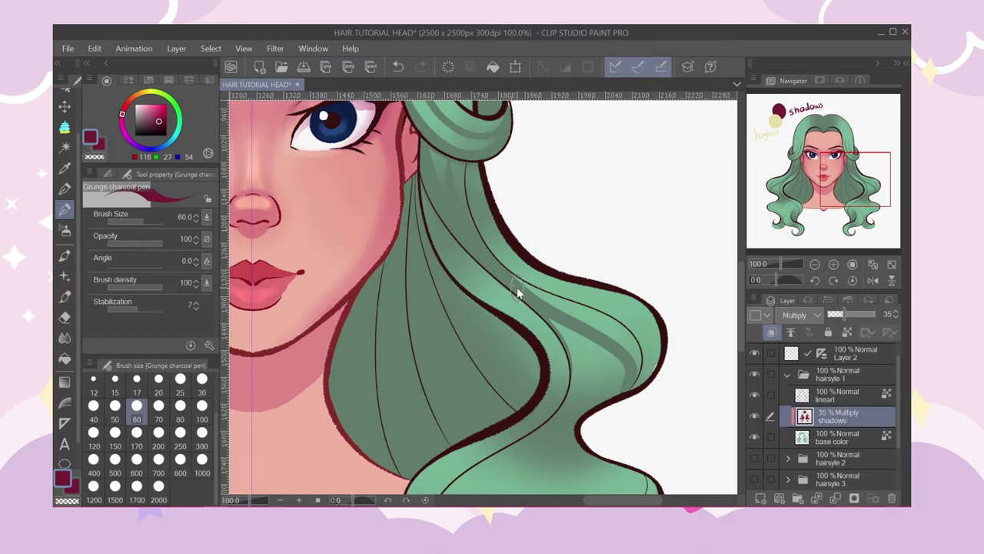
{"action": "key", "text": "ctrl+z"}
Paint tapered strand shadows along the inner contour lines of the large outer hair wave.
{"action": "mouse_move", "coordinate": [486, 256]}
{"action": "left_mouse_down"}
{"action": "mouse_move", "coordinate": [582, 316]}
{"action": "mouse_move", "coordinate": [618, 390]}
{"action": "left_mouse_up"}
{"action": "mouse_move", "coordinate": [559, 302]}
{"action": "left_mouse_down"}
{"action": "mouse_move", "coordinate": [609, 324]}
{"action": "mouse_move", "coordinate": [628, 376]}
{"action": "left_mouse_up"}
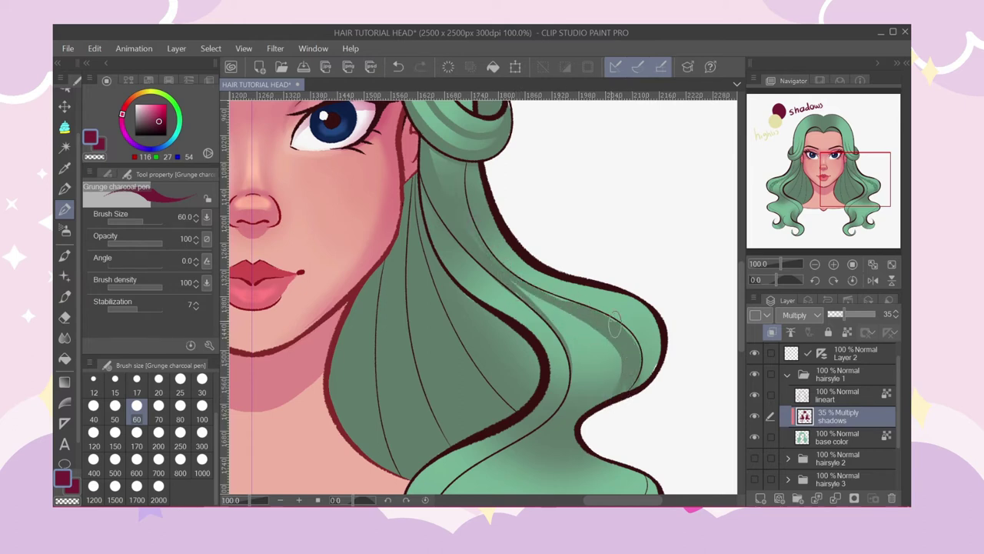
{"action": "scroll", "coordinate": [500, 252], "scroll_direction": "down", "scroll_amount": 2}
{"action": "scroll", "coordinate": [522, 269], "scroll_direction": "up", "scroll_amount": 3}
{"action": "left_click_drag", "start_coordinate": [509, 266], "coordinate": [593, 311]}
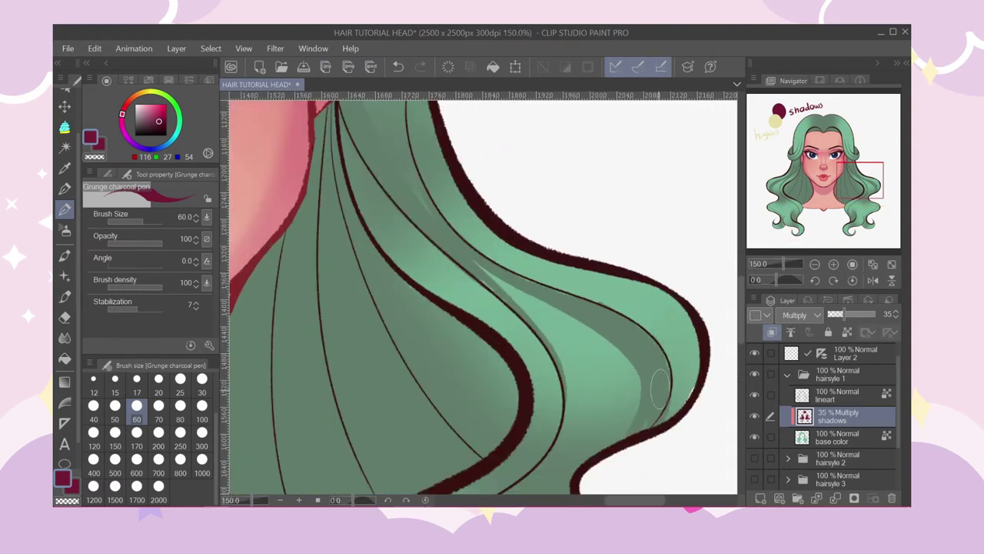
Paint curved strand shadows on the lower inner curl, following its contour line.
{"action": "scroll", "coordinate": [475, 220], "scroll_direction": "down", "scroll_amount": 4}
{"action": "scroll", "coordinate": [474, 220], "scroll_direction": "up", "scroll_amount": 4}
{"action": "left_click_drag", "start_coordinate": [501, 235], "coordinate": [516, 331]}
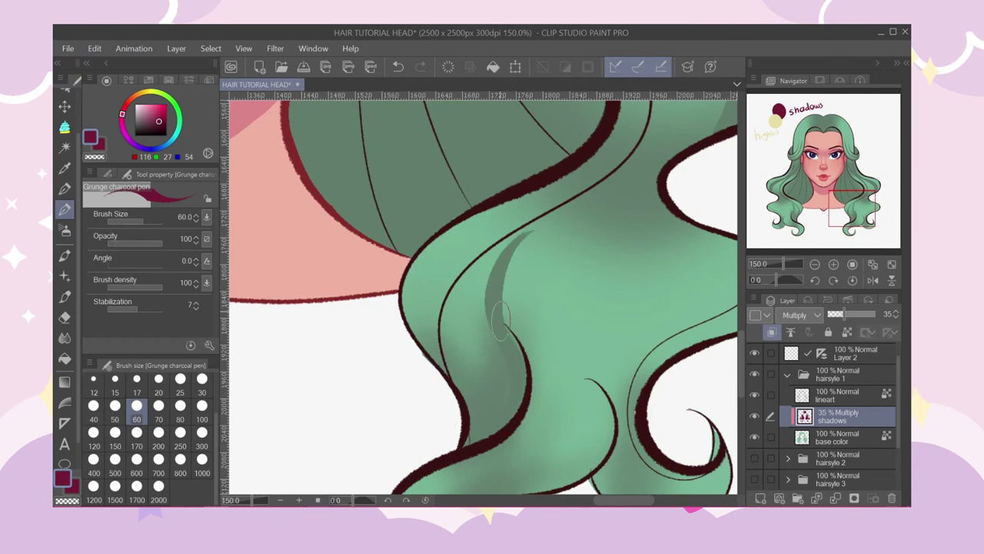
{"action": "scroll", "coordinate": [481, 301], "scroll_direction": "down", "scroll_amount": 4}
{"action": "scroll", "coordinate": [458, 298], "scroll_direction": "up", "scroll_amount": 4}
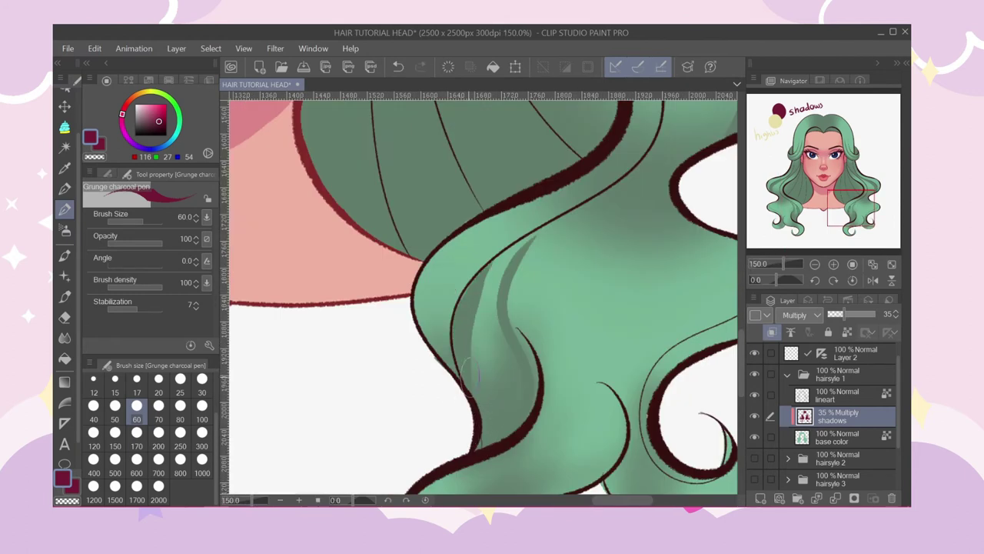
{"action": "left_click_drag", "start_coordinate": [490, 436], "coordinate": [460, 295]}
Fill the lower inner curl with further parallel strand shadows and try a long one down the middle of the wave.
{"action": "left_click_drag", "start_coordinate": [500, 429], "coordinate": [499, 266]}
{"action": "scroll", "coordinate": [457, 313], "scroll_direction": "down", "scroll_amount": 2}
{"action": "key", "text": "ctrl+z"}
{"action": "scroll", "coordinate": [453, 312], "scroll_direction": "up", "scroll_amount": 2}
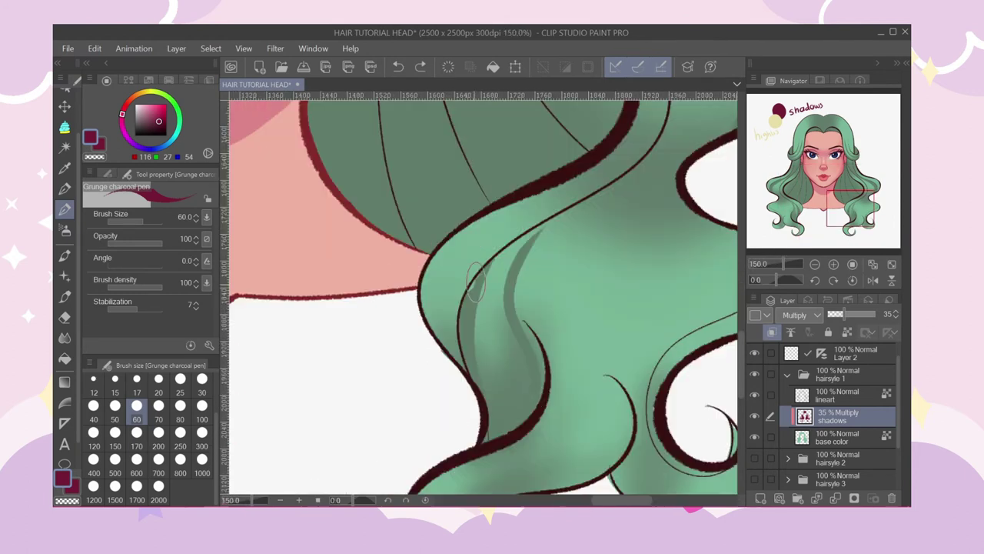
{"action": "left_click_drag", "start_coordinate": [496, 374], "coordinate": [516, 241]}
{"action": "scroll", "coordinate": [434, 330], "scroll_direction": "down", "scroll_amount": 3}
{"action": "scroll", "coordinate": [479, 325], "scroll_direction": "up", "scroll_amount": 4}
{"action": "scroll", "coordinate": [480, 450], "scroll_direction": "down", "scroll_amount": 1}
{"action": "left_click_drag", "start_coordinate": [490, 442], "coordinate": [530, 238]}
{"action": "left_click_drag", "start_coordinate": [486, 391], "coordinate": [541, 246]}
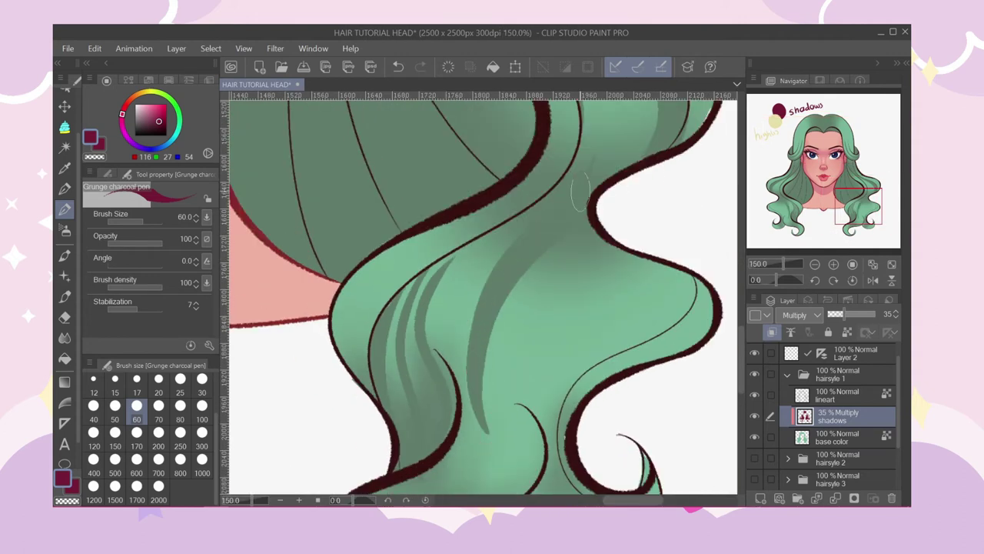
Check the long strand shadow in the middle of the wave at a wider view and undo it.
{"action": "scroll", "coordinate": [508, 234], "scroll_direction": "down", "scroll_amount": 3}
{"action": "scroll", "coordinate": [518, 254], "scroll_direction": "up", "scroll_amount": 2}
{"action": "scroll", "coordinate": [518, 256], "scroll_direction": "down", "scroll_amount": 2}
{"action": "scroll", "coordinate": [508, 292], "scroll_direction": "down", "scroll_amount": 2}
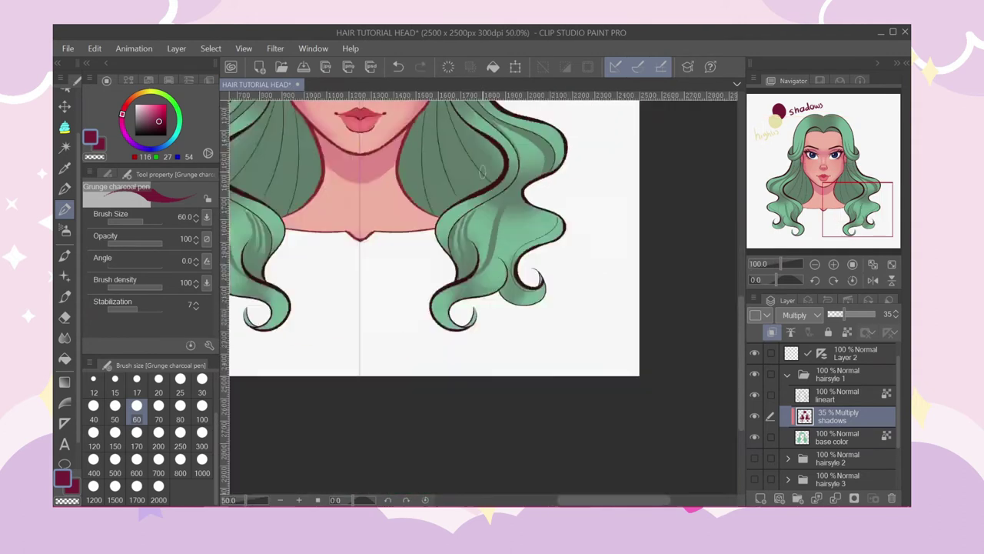
{"action": "key", "text": "ctrl+z"}
Paint curved, tapered strand shadows following the outer bend of the lower wave, undoing the strokes that do not fit.
{"action": "scroll", "coordinate": [462, 281], "scroll_direction": "up", "scroll_amount": 5}
{"action": "left_click_drag", "start_coordinate": [431, 223], "coordinate": [428, 400]}
{"action": "key", "text": "ctrl+z"}
{"action": "left_click_drag", "start_coordinate": [469, 232], "coordinate": [503, 314]}
{"action": "key", "text": "ctrl+z"}
{"action": "key", "text": "ctrl+z"}
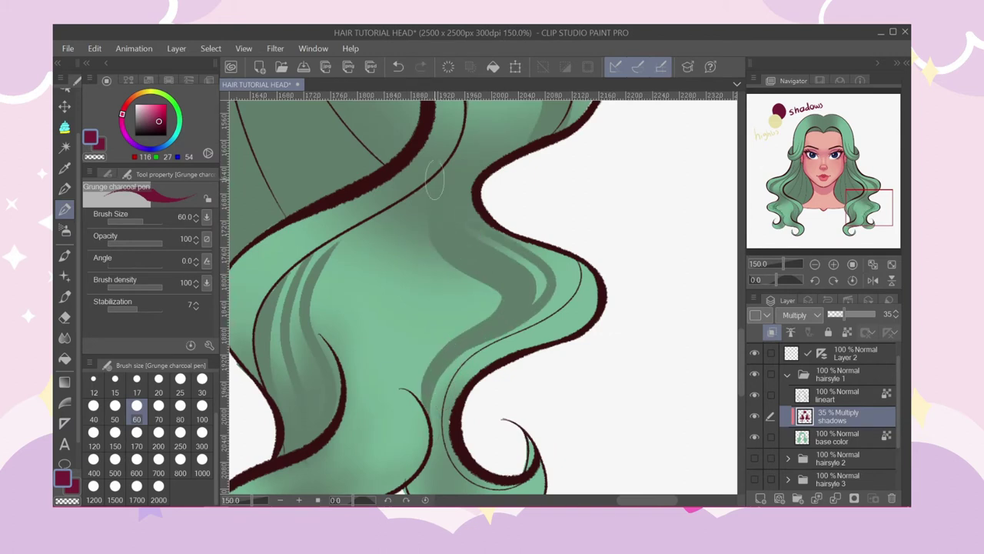
{"action": "scroll", "coordinate": [440, 254], "scroll_direction": "down", "scroll_amount": 1}
{"action": "scroll", "coordinate": [437, 213], "scroll_direction": "up", "scroll_amount": 1}
{"action": "left_click_drag", "start_coordinate": [492, 265], "coordinate": [499, 346]}
Extend the strand shadows down the lower wave toward its curled tip and undo the surplus strokes.
{"action": "scroll", "coordinate": [449, 316], "scroll_direction": "down", "scroll_amount": 4}
{"action": "scroll", "coordinate": [412, 355], "scroll_direction": "up", "scroll_amount": 3}
{"action": "mouse_move", "coordinate": [443, 415]}
{"action": "left_mouse_down"}
{"action": "mouse_move", "coordinate": [396, 404]}
{"action": "mouse_move", "coordinate": [409, 389]}
{"action": "left_mouse_up"}
{"action": "scroll", "coordinate": [427, 283], "scroll_direction": "down", "scroll_amount": 4}
{"action": "scroll", "coordinate": [431, 274], "scroll_direction": "up", "scroll_amount": 4}
{"action": "left_click_drag", "start_coordinate": [460, 245], "coordinate": [444, 419]}
{"action": "left_click_drag", "start_coordinate": [419, 385], "coordinate": [409, 389]}
{"action": "key", "text": "ctrl+z"}
{"action": "mouse_move", "coordinate": [433, 430]}
{"action": "left_mouse_down"}
{"action": "mouse_move", "coordinate": [438, 234]}
{"action": "mouse_move", "coordinate": [432, 415]}
{"action": "left_mouse_up"}
{"action": "key", "text": "ctrl+z"}
{"action": "scroll", "coordinate": [367, 309], "scroll_direction": "down", "scroll_amount": 3}
{"action": "scroll", "coordinate": [378, 323], "scroll_direction": "up", "scroll_amount": 3}
{"action": "key", "text": "ctrl+z"}
{"action": "scroll", "coordinate": [406, 264], "scroll_direction": "down", "scroll_amount": 3}
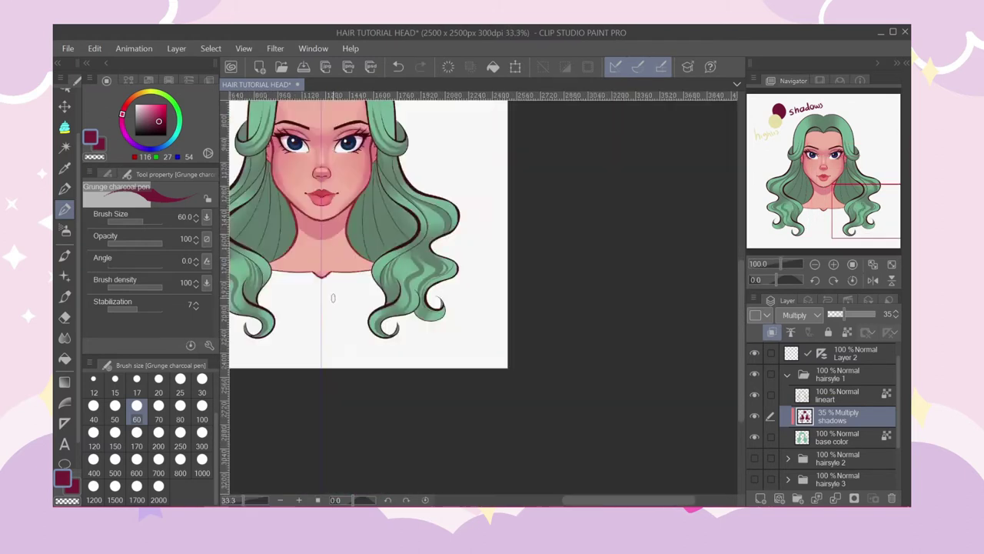
Paint zigzag strand shadows on both sides of the crown and fill the area around the parting with solid shadow.
{"action": "scroll", "coordinate": [377, 303], "scroll_direction": "down", "scroll_amount": 2}
{"action": "scroll", "coordinate": [267, 253], "scroll_direction": "up", "scroll_amount": 2}
{"action": "scroll", "coordinate": [346, 323], "scroll_direction": "up", "scroll_amount": 3}
{"action": "scroll", "coordinate": [346, 323], "scroll_direction": "down", "scroll_amount": 3}
{"action": "scroll", "coordinate": [484, 203], "scroll_direction": "up", "scroll_amount": 1}
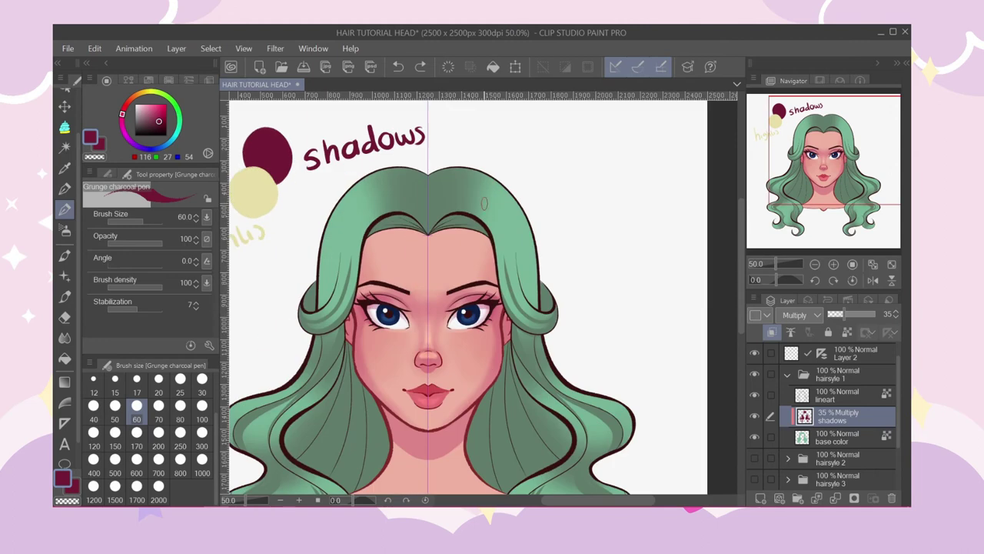
{"action": "scroll", "coordinate": [329, 285], "scroll_direction": "up", "scroll_amount": 2}
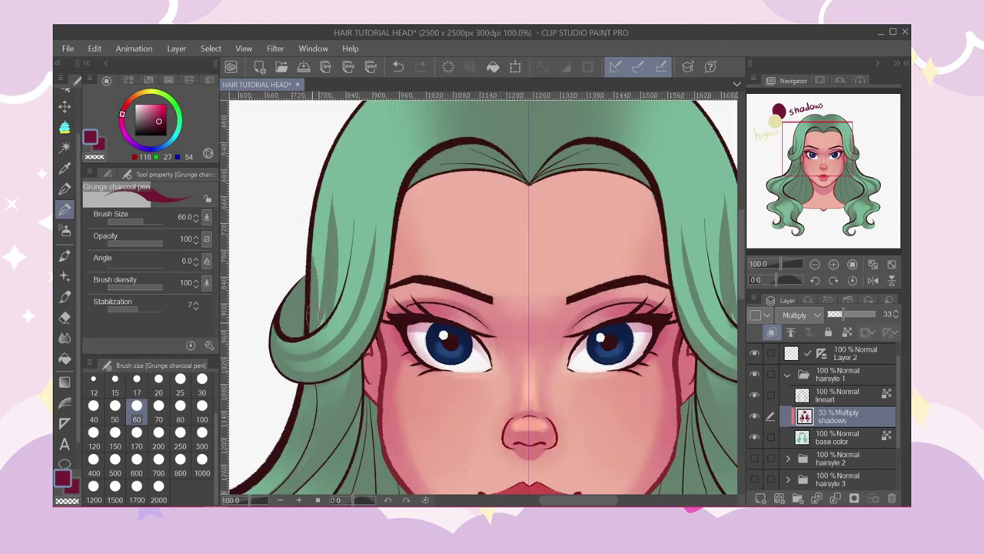
{"action": "scroll", "coordinate": [317, 329], "scroll_direction": "down", "scroll_amount": 1}
{"action": "scroll", "coordinate": [385, 190], "scroll_direction": "up", "scroll_amount": 1}
{"action": "mouse_move", "coordinate": [455, 180]}
{"action": "left_mouse_down"}
{"action": "mouse_move", "coordinate": [351, 254]}
{"action": "mouse_move", "coordinate": [409, 165]}
{"action": "mouse_move", "coordinate": [432, 177]}
{"action": "mouse_move", "coordinate": [387, 202]}
{"action": "mouse_move", "coordinate": [411, 159]}
{"action": "mouse_move", "coordinate": [371, 157]}
{"action": "mouse_move", "coordinate": [313, 182]}
{"action": "left_mouse_up"}
{"action": "key", "text": "ctrl+z"}
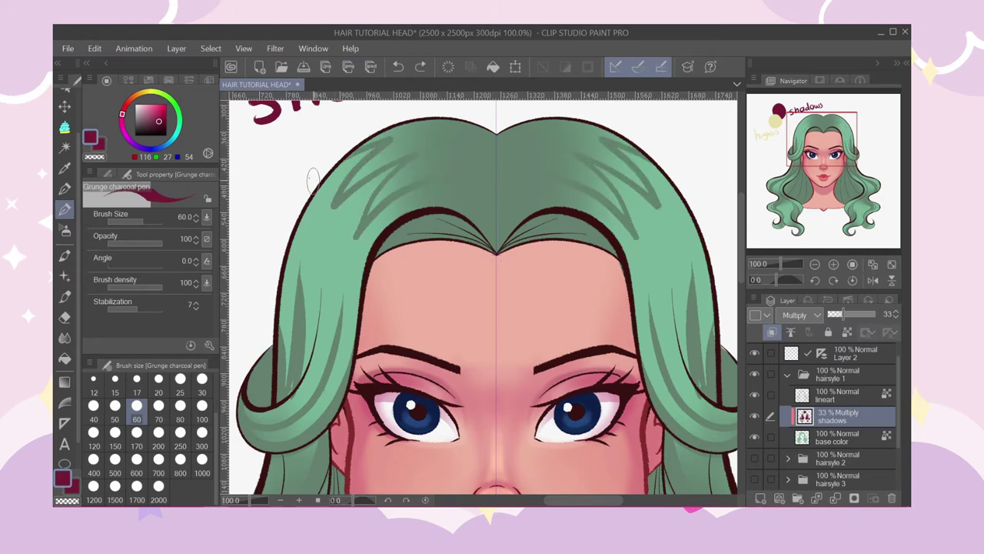
{"action": "mouse_move", "coordinate": [423, 174]}
{"action": "left_mouse_down"}
{"action": "mouse_move", "coordinate": [385, 231]}
{"action": "mouse_move", "coordinate": [413, 196]}
{"action": "mouse_move", "coordinate": [423, 157]}
{"action": "left_mouse_up"}
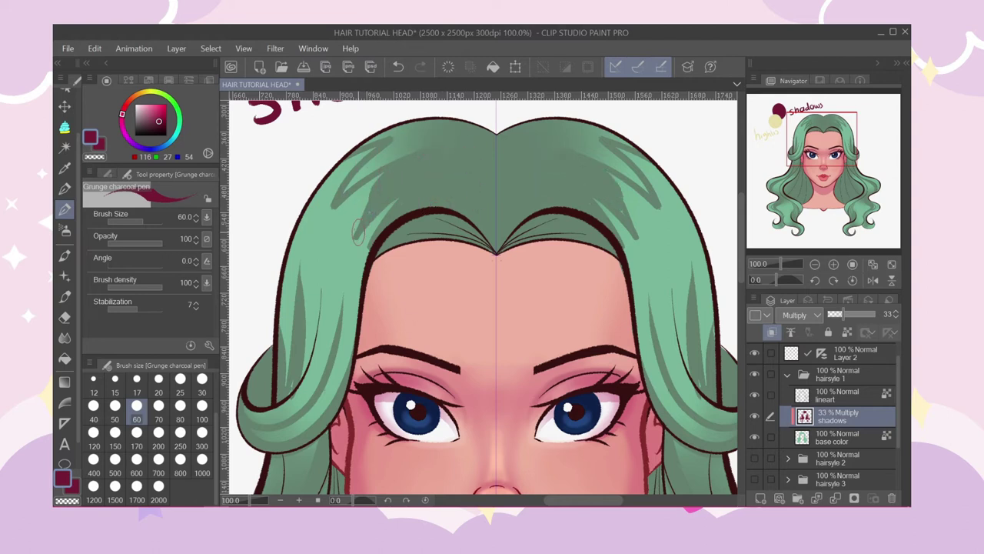
{"action": "left_click_drag", "start_coordinate": [361, 183], "coordinate": [446, 127]}
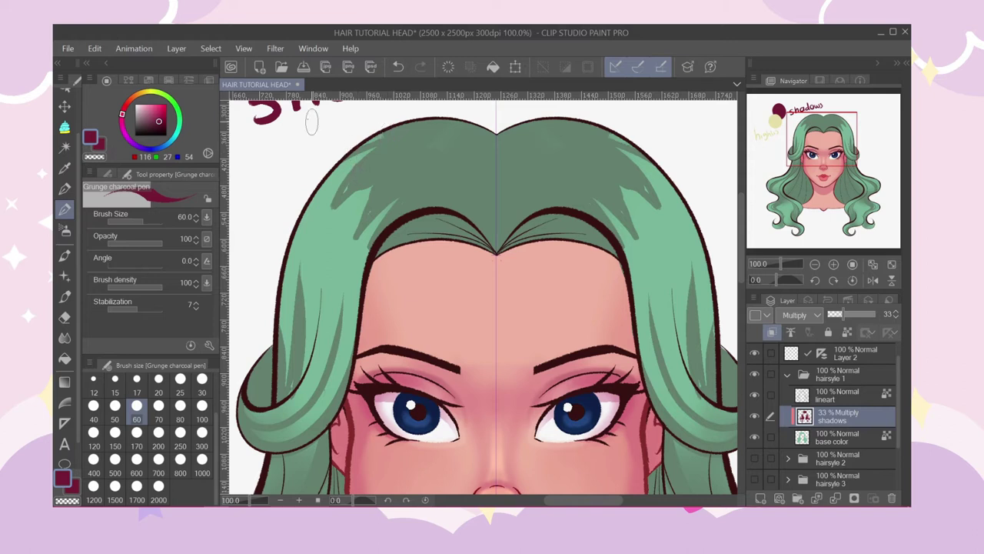
Soften the jagged edges of the crown shadow with a size 100 Soft airbrush in transparent color.
{"action": "left_click", "coordinate": [64, 229]}
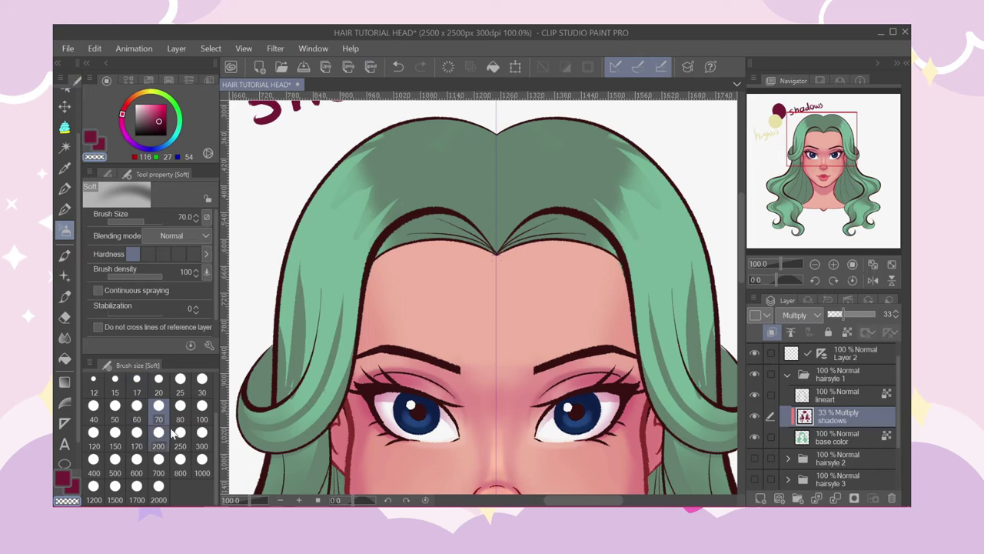
{"action": "left_click", "coordinate": [201, 405]}
{"action": "left_click_drag", "start_coordinate": [398, 132], "coordinate": [364, 151]}
{"action": "key", "text": "ctrl+z"}
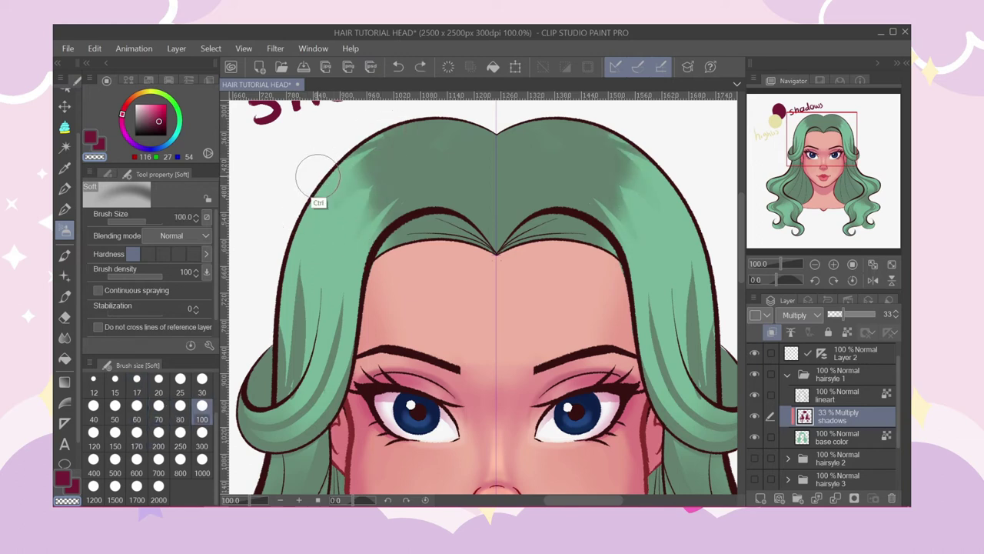
{"action": "key", "text": "ctrl+z"}
{"action": "mouse_move", "coordinate": [338, 175]}
{"action": "left_mouse_down"}
{"action": "mouse_move", "coordinate": [318, 223]}
{"action": "mouse_move", "coordinate": [328, 218]}
{"action": "mouse_move", "coordinate": [334, 246]}
{"action": "mouse_move", "coordinate": [367, 253]}
{"action": "mouse_move", "coordinate": [364, 200]}
{"action": "mouse_move", "coordinate": [333, 186]}
{"action": "left_mouse_up"}
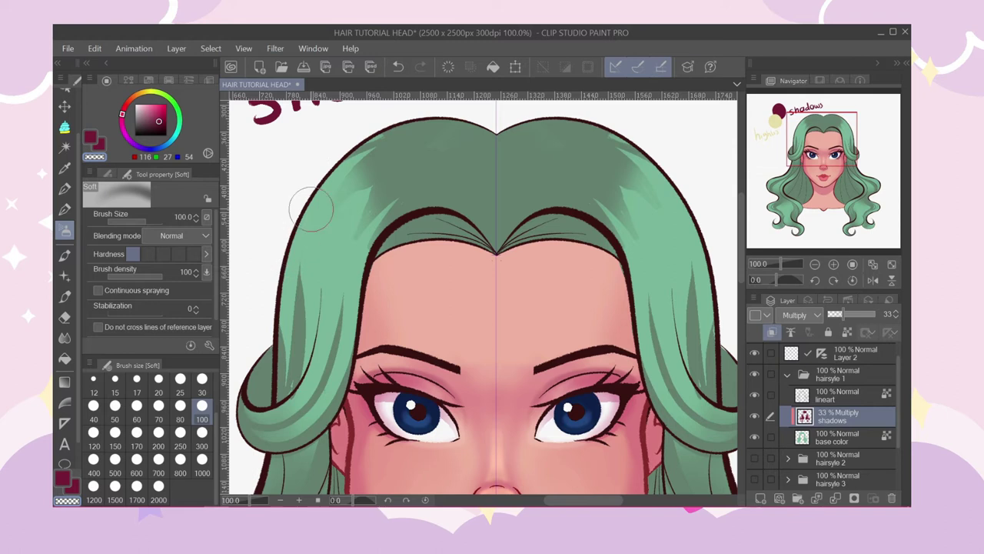
Fade the outer edge of the crown shadow further with transparent Soft airbrush strokes.
{"action": "left_click", "coordinate": [90, 136]}
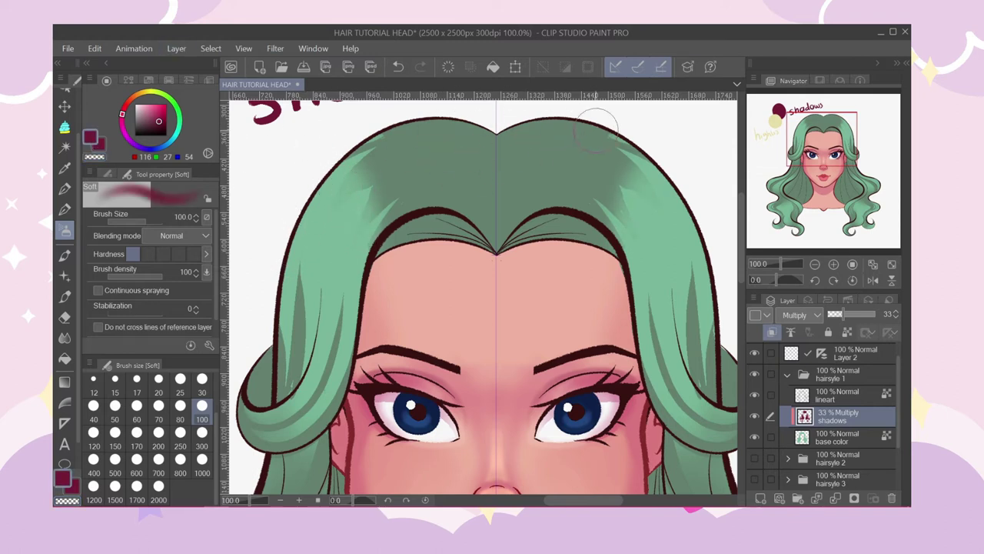
{"action": "scroll", "coordinate": [400, 181], "scroll_direction": "down", "scroll_amount": 4}
{"action": "scroll", "coordinate": [392, 182], "scroll_direction": "up", "scroll_amount": 2}
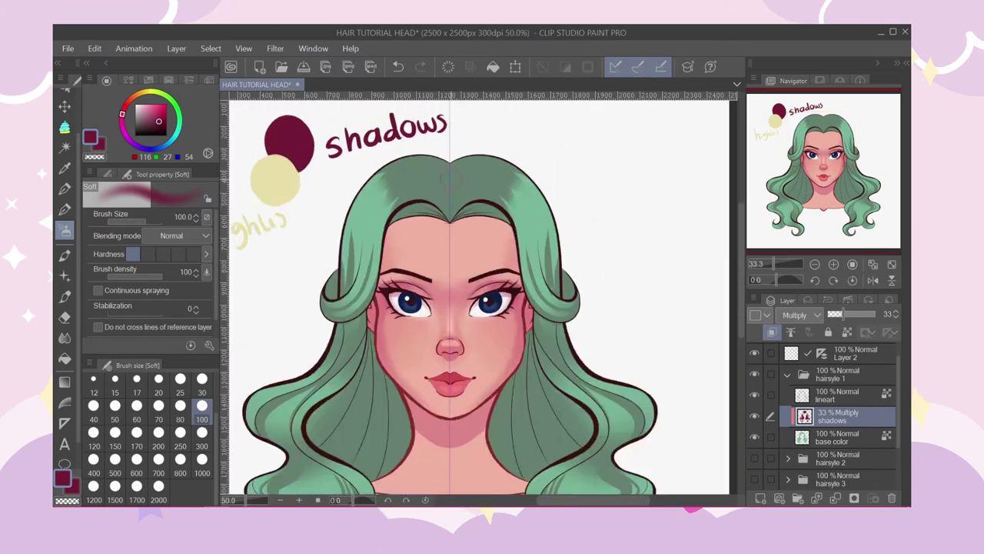
{"action": "left_click", "coordinate": [94, 157]}
{"action": "mouse_move", "coordinate": [376, 203]}
{"action": "left_mouse_down"}
{"action": "mouse_move", "coordinate": [356, 219]}
{"action": "mouse_move", "coordinate": [385, 159]}
{"action": "left_mouse_up"}
{"action": "scroll", "coordinate": [345, 171], "scroll_direction": "down", "scroll_amount": 2}
{"action": "scroll", "coordinate": [345, 171], "scroll_direction": "up", "scroll_amount": 1}
Airbrush soft maroon shadow back onto the crown and set the shadows layer's opacity to 26%.
{"action": "left_click", "coordinate": [89, 142]}
{"action": "mouse_move", "coordinate": [364, 201]}
{"action": "left_mouse_down"}
{"action": "mouse_move", "coordinate": [361, 176]}
{"action": "mouse_move", "coordinate": [372, 220]}
{"action": "left_mouse_up"}
{"action": "scroll", "coordinate": [365, 219], "scroll_direction": "down", "scroll_amount": 1}
{"action": "scroll", "coordinate": [433, 181], "scroll_direction": "up", "scroll_amount": 2}
{"action": "left_click_drag", "start_coordinate": [466, 212], "coordinate": [466, 227]}
{"action": "scroll", "coordinate": [384, 144], "scroll_direction": "down", "scroll_amount": 2}
{"action": "left_click_drag", "start_coordinate": [840, 315], "coordinate": [836, 315]}
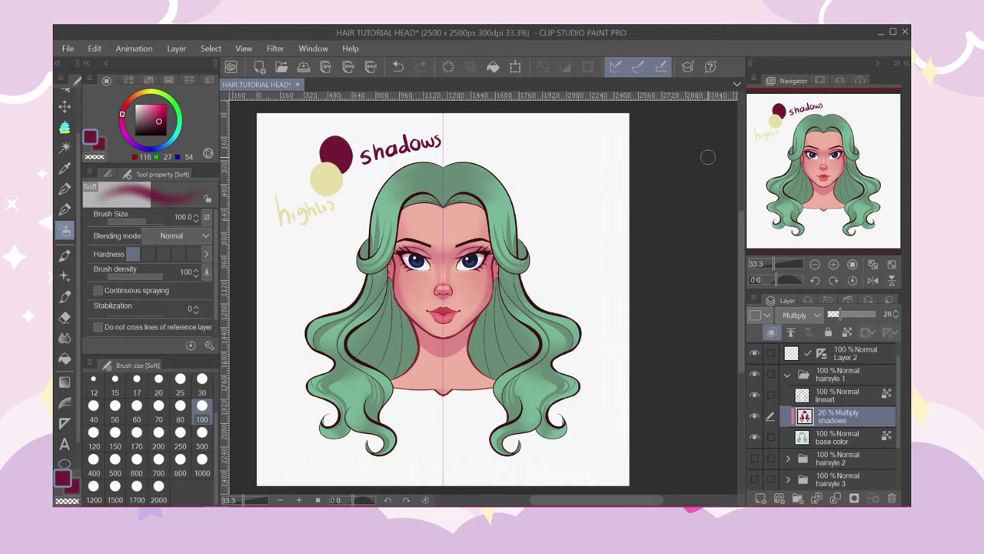
Add a clipped layer above the shadows in Add (Glow) mode at 15% opacity and sample the pale yellow highlight swatch.
{"action": "left_click", "coordinate": [761, 498]}
{"action": "left_click", "coordinate": [772, 333]}
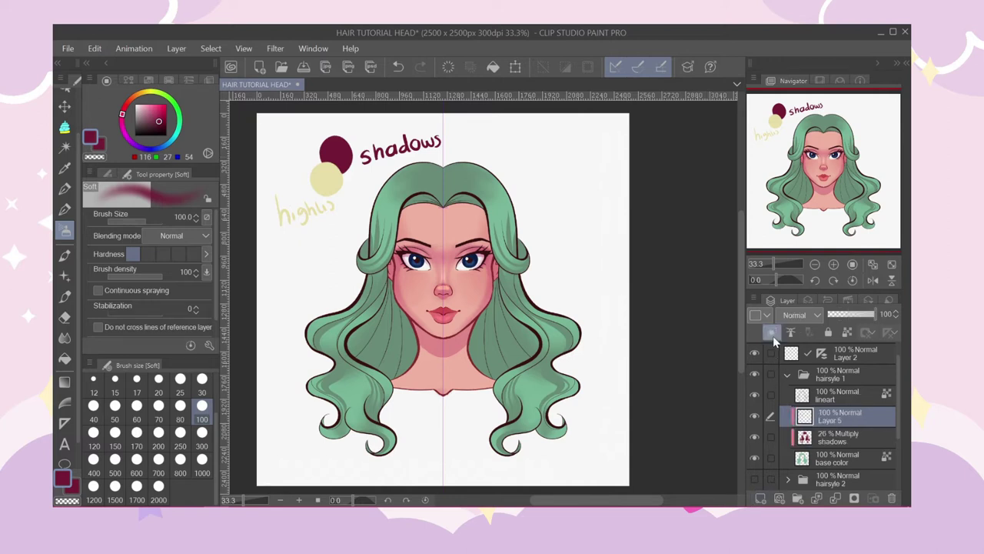
{"action": "left_click", "coordinate": [792, 318]}
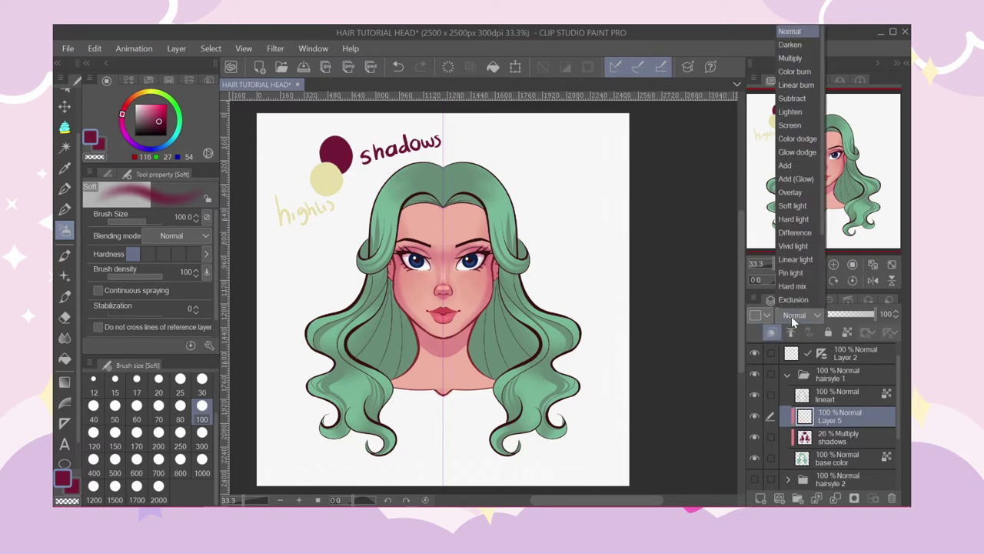
{"action": "left_click", "coordinate": [786, 181]}
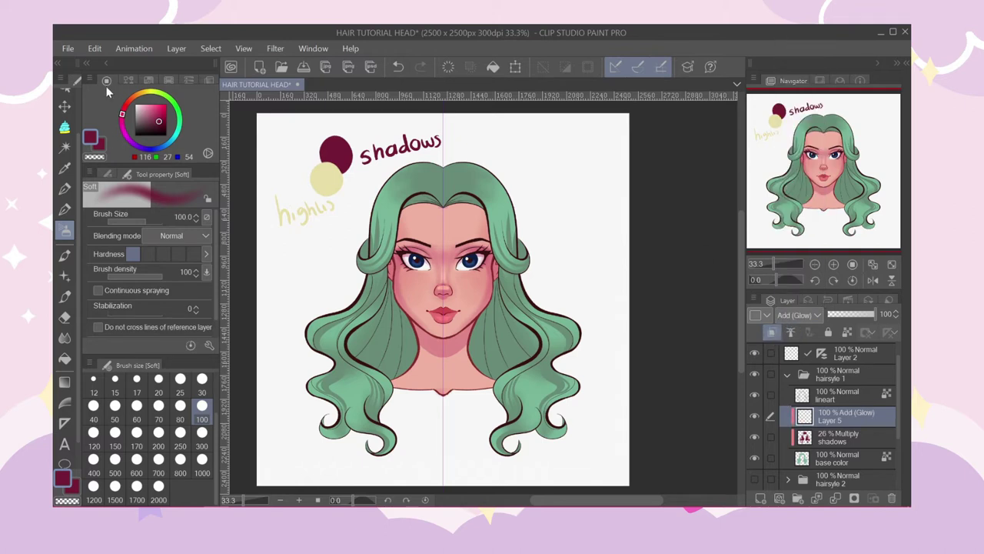
{"action": "left_click", "coordinate": [328, 173], "text": "alt"}
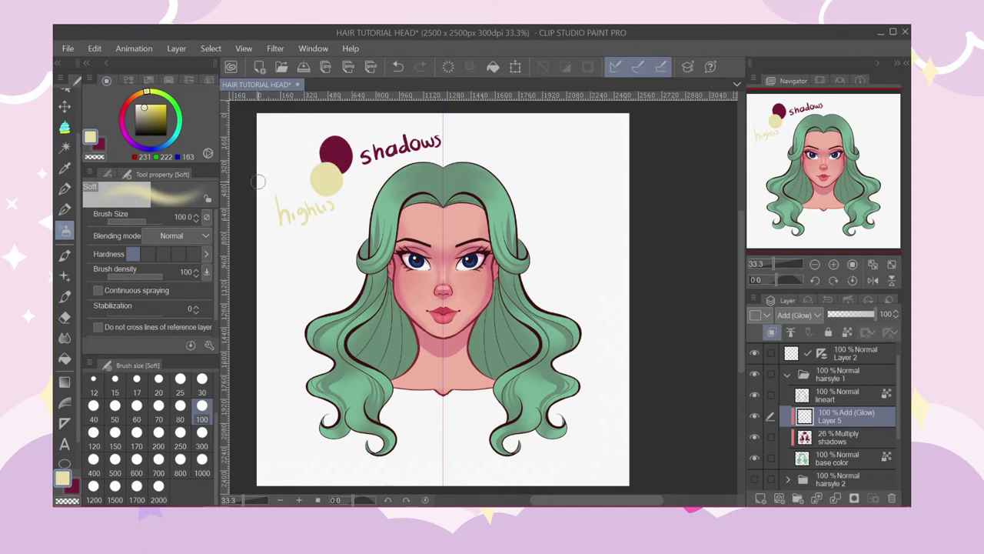
{"action": "left_click", "coordinate": [835, 315]}
Airbrush soft pale yellow highlights over the sides of the crown and the front locks.
{"action": "mouse_move", "coordinate": [395, 222]}
{"action": "left_mouse_down"}
{"action": "mouse_move", "coordinate": [387, 203]}
{"action": "mouse_move", "coordinate": [375, 206]}
{"action": "left_mouse_up"}
{"action": "scroll", "coordinate": [377, 205], "scroll_direction": "up", "scroll_amount": 1}
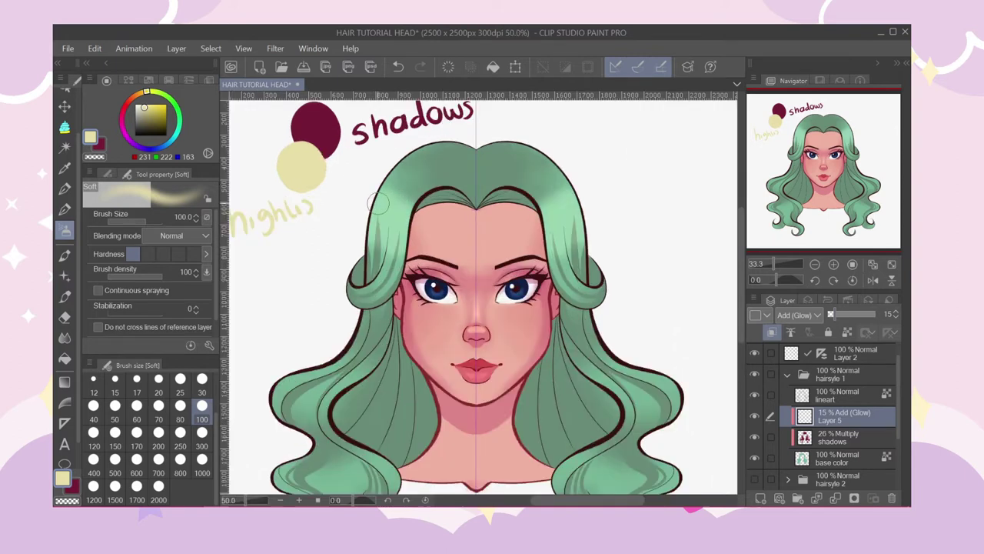
{"action": "scroll", "coordinate": [379, 202], "scroll_direction": "up", "scroll_amount": 1}
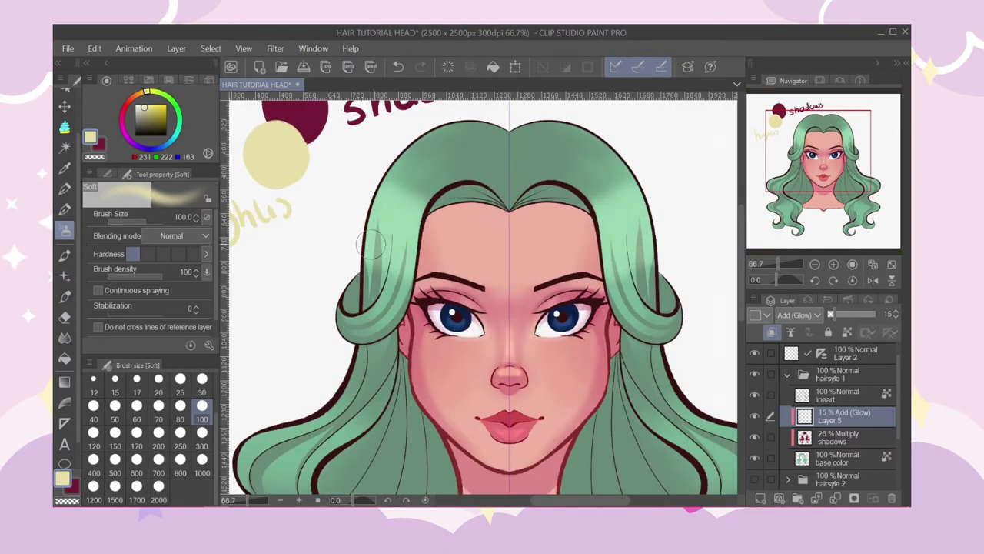
{"action": "scroll", "coordinate": [411, 205], "scroll_direction": "down", "scroll_amount": 2}
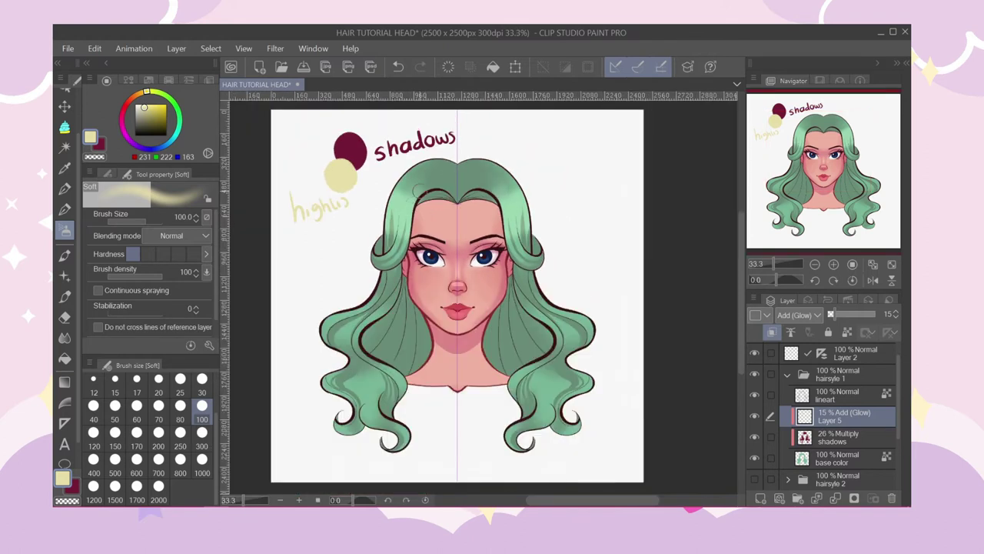
{"action": "scroll", "coordinate": [394, 154], "scroll_direction": "down", "scroll_amount": 3}
{"action": "scroll", "coordinate": [391, 158], "scroll_direction": "up", "scroll_amount": 2}
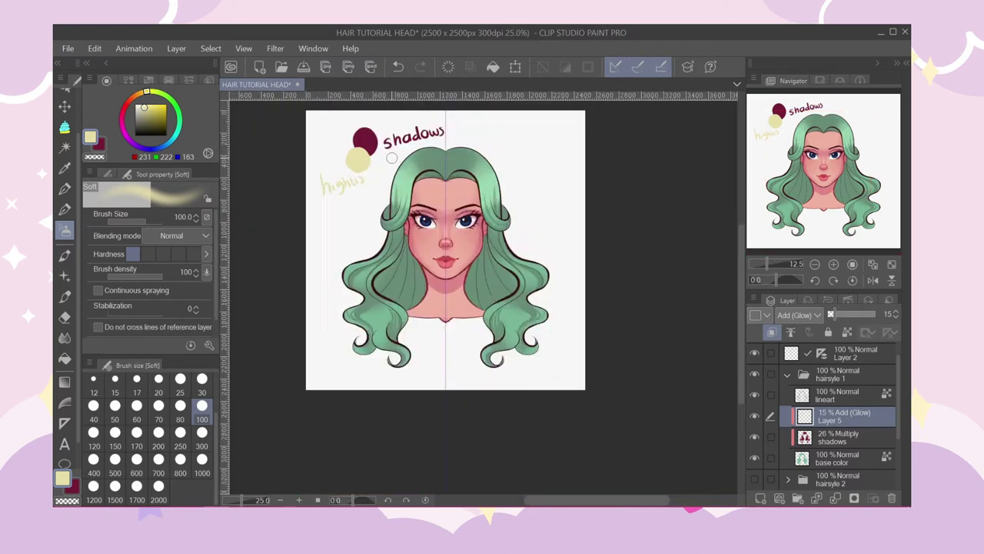
{"action": "scroll", "coordinate": [391, 157], "scroll_direction": "up", "scroll_amount": 3}
Paint highlight strands down the front lock with the size 60 Grunge charcoal pen and soften their upper ends with the transparent airbrush.
{"action": "left_click", "coordinate": [64, 209]}
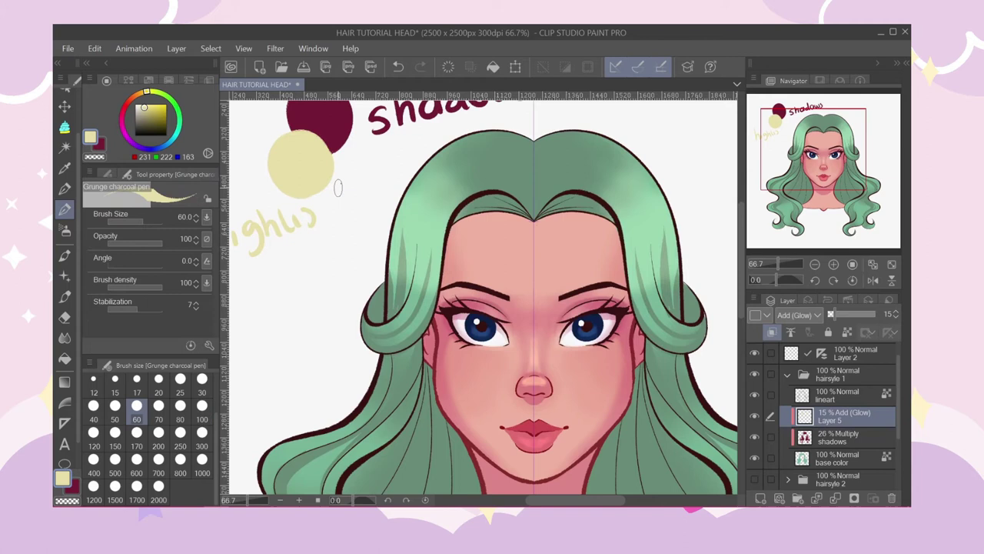
{"action": "scroll", "coordinate": [416, 263], "scroll_direction": "up", "scroll_amount": 1}
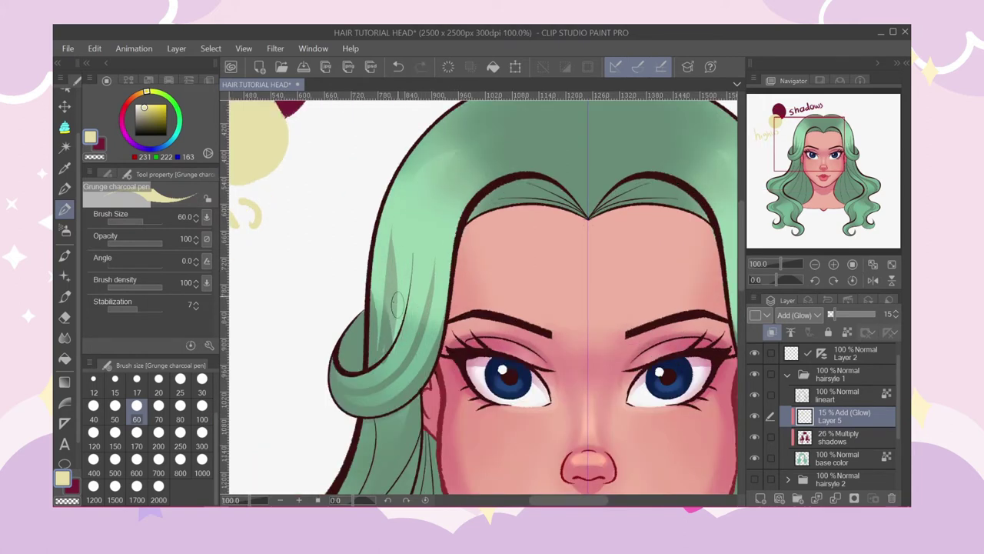
{"action": "mouse_move", "coordinate": [473, 133]}
{"action": "left_mouse_down"}
{"action": "mouse_move", "coordinate": [446, 164]}
{"action": "mouse_move", "coordinate": [403, 354]}
{"action": "left_mouse_up"}
{"action": "key", "text": "ctrl+z"}
{"action": "mouse_move", "coordinate": [476, 132]}
{"action": "left_mouse_down"}
{"action": "mouse_move", "coordinate": [442, 167]}
{"action": "mouse_move", "coordinate": [393, 344]}
{"action": "left_mouse_up"}
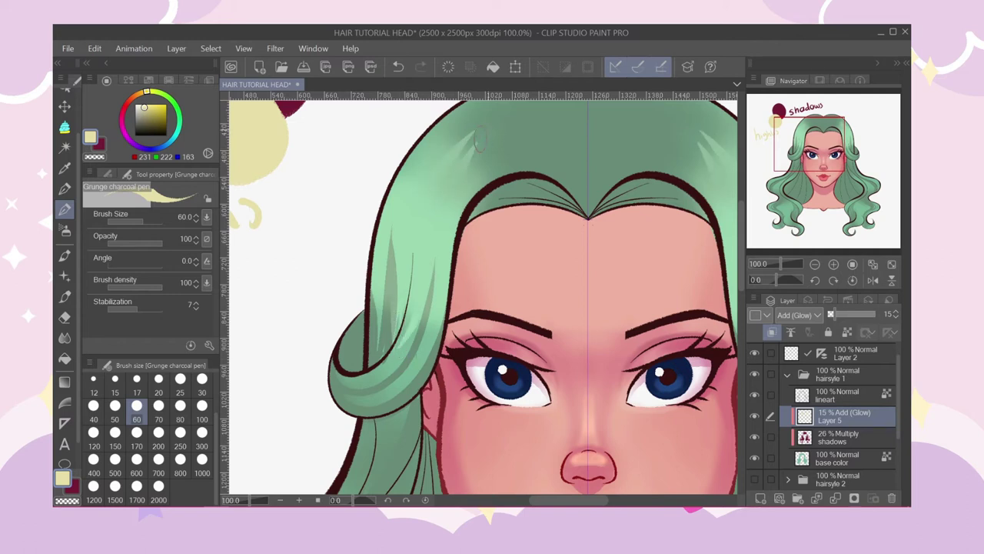
{"action": "key", "text": "b"}
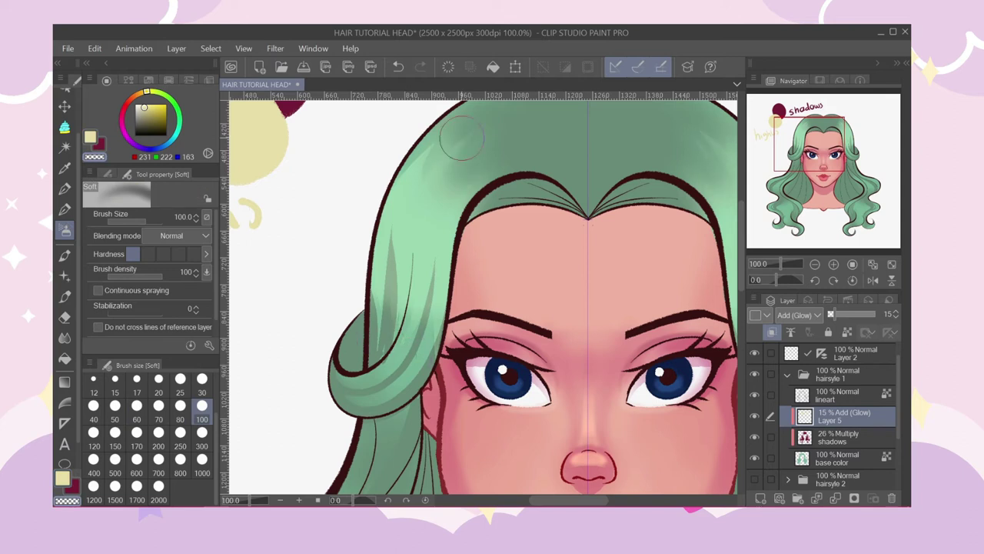
Paint a crisp pale yellow highlight along the outer edge of the large wave with the Grunge charcoal pen.
{"action": "scroll", "coordinate": [366, 185], "scroll_direction": "down", "scroll_amount": 4}
{"action": "scroll", "coordinate": [329, 255], "scroll_direction": "up", "scroll_amount": 3}
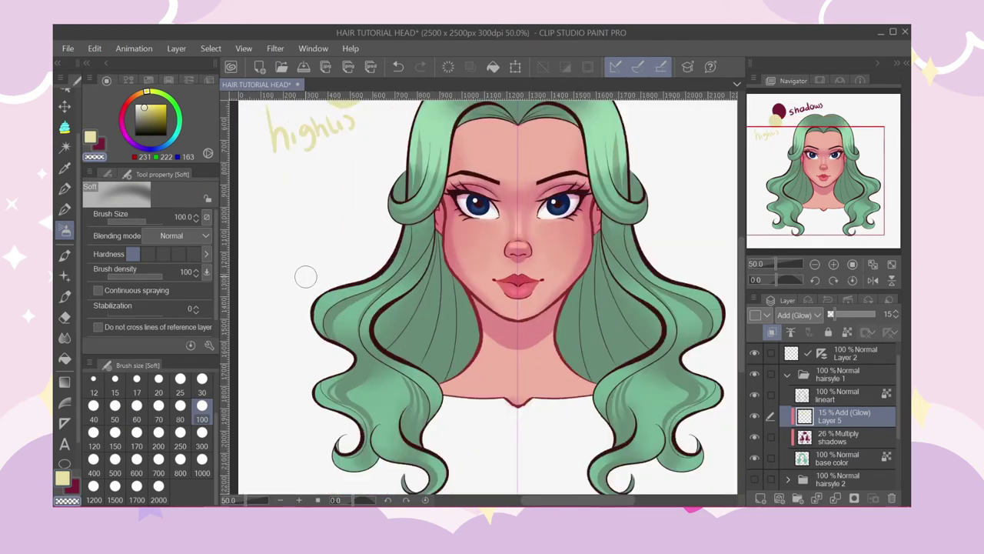
{"action": "scroll", "coordinate": [308, 271], "scroll_direction": "up", "scroll_amount": 2}
{"action": "left_click", "coordinate": [64, 208]}
{"action": "scroll", "coordinate": [338, 282], "scroll_direction": "up", "scroll_amount": 1}
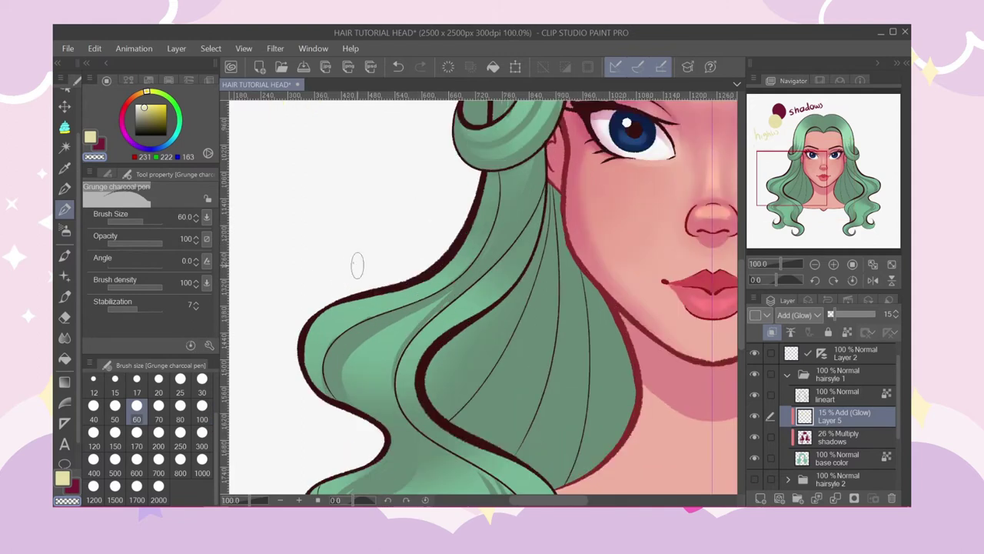
{"action": "left_click", "coordinate": [90, 138]}
{"action": "mouse_move", "coordinate": [486, 176]}
{"action": "left_mouse_down"}
{"action": "mouse_move", "coordinate": [456, 261]}
{"action": "mouse_move", "coordinate": [342, 312]}
{"action": "mouse_move", "coordinate": [308, 376]}
{"action": "left_mouse_up"}
Try a long highlight strand through the inside of the large wave and undo it.
{"action": "mouse_move", "coordinate": [508, 186]}
{"action": "left_mouse_down"}
{"action": "mouse_move", "coordinate": [474, 270]}
{"action": "mouse_move", "coordinate": [385, 339]}
{"action": "mouse_move", "coordinate": [347, 420]}
{"action": "left_mouse_up"}
{"action": "scroll", "coordinate": [344, 292], "scroll_direction": "down", "scroll_amount": 2}
{"action": "scroll", "coordinate": [344, 355], "scroll_direction": "up", "scroll_amount": 2}
{"action": "key", "text": "ctrl+z"}
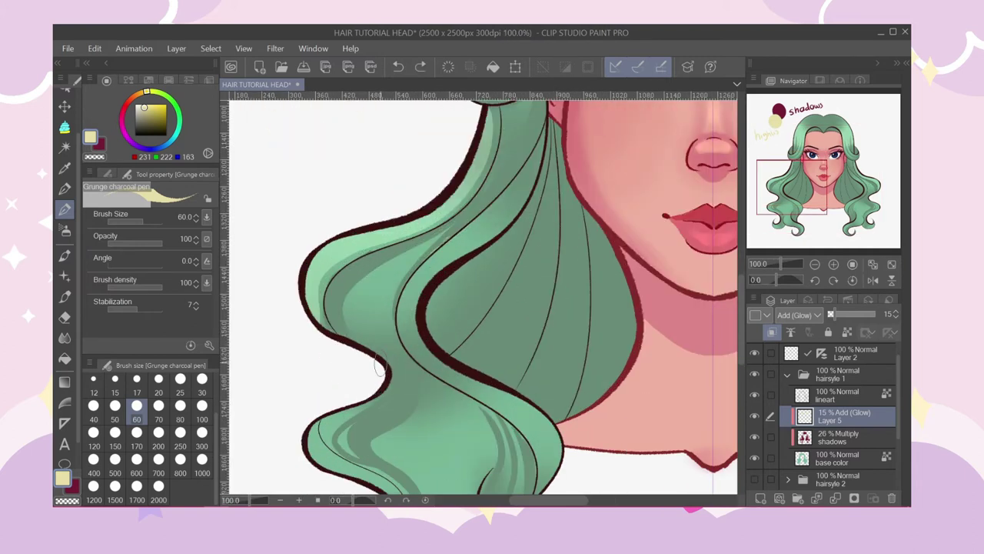
{"action": "mouse_move", "coordinate": [378, 360]}
{"action": "left_mouse_down"}
{"action": "mouse_move", "coordinate": [390, 275]}
{"action": "mouse_move", "coordinate": [509, 110]}
{"action": "left_mouse_up"}
{"action": "scroll", "coordinate": [461, 149], "scroll_direction": "down", "scroll_amount": 3}
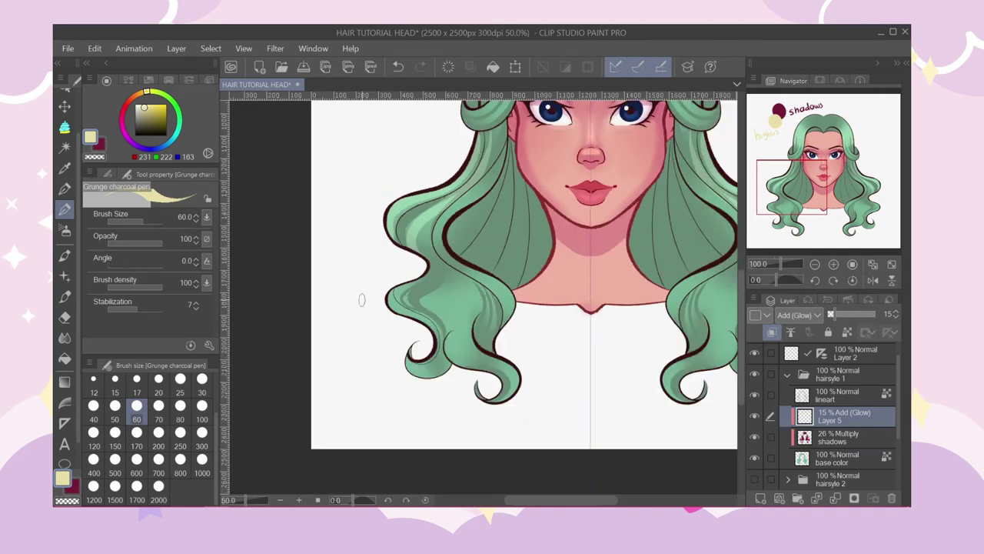
{"action": "scroll", "coordinate": [378, 266], "scroll_direction": "up", "scroll_amount": 3}
{"action": "scroll", "coordinate": [405, 213], "scroll_direction": "down", "scroll_amount": 2}
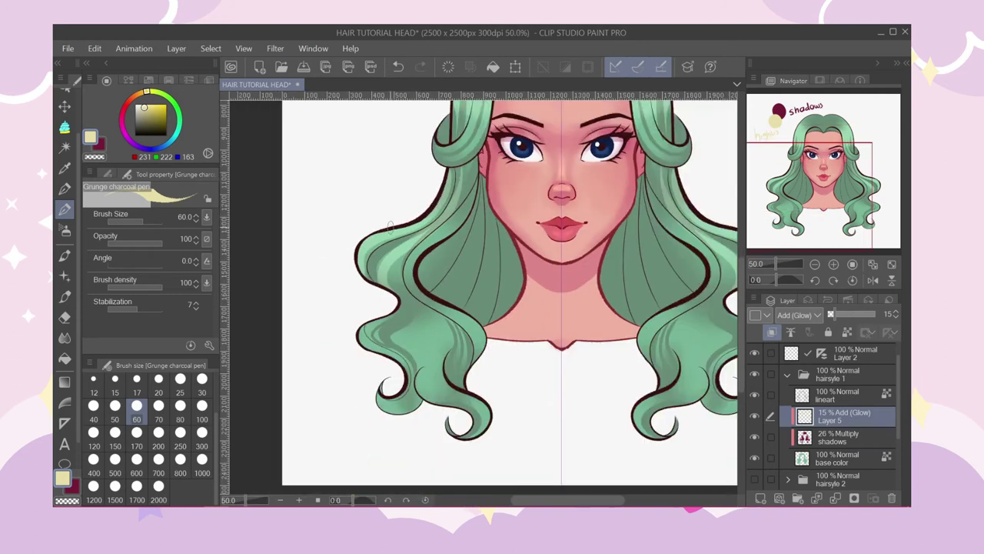
{"action": "scroll", "coordinate": [415, 215], "scroll_direction": "up", "scroll_amount": 2}
{"action": "key", "text": "ctrl+z"}
Paint tapered highlight strands from below the folded lock down through the bulge of the large wave.
{"action": "mouse_move", "coordinate": [529, 115]}
{"action": "left_mouse_down"}
{"action": "mouse_move", "coordinate": [527, 154]}
{"action": "mouse_move", "coordinate": [494, 209]}
{"action": "mouse_move", "coordinate": [407, 276]}
{"action": "mouse_move", "coordinate": [380, 358]}
{"action": "left_mouse_up"}
{"action": "mouse_move", "coordinate": [453, 244]}
{"action": "left_mouse_down"}
{"action": "mouse_move", "coordinate": [380, 298]}
{"action": "mouse_move", "coordinate": [377, 359]}
{"action": "left_mouse_up"}
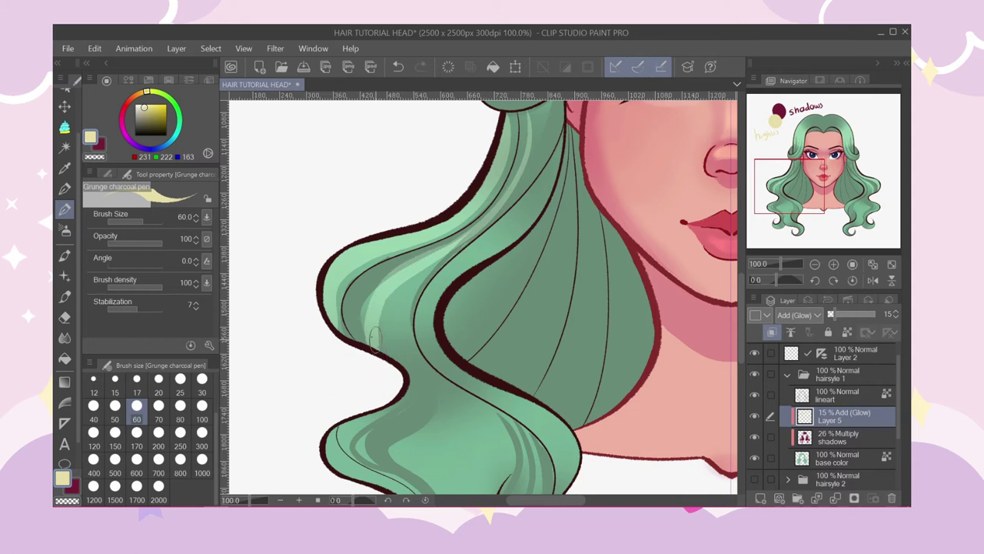
{"action": "key", "text": "ctrl+z"}
{"action": "mouse_move", "coordinate": [528, 119]}
{"action": "left_mouse_down"}
{"action": "mouse_move", "coordinate": [515, 181]}
{"action": "mouse_move", "coordinate": [470, 231]}
{"action": "mouse_move", "coordinate": [397, 283]}
{"action": "mouse_move", "coordinate": [373, 368]}
{"action": "left_mouse_up"}
{"action": "left_click_drag", "start_coordinate": [431, 255], "coordinate": [368, 352]}
{"action": "scroll", "coordinate": [364, 301], "scroll_direction": "down", "scroll_amount": 4}
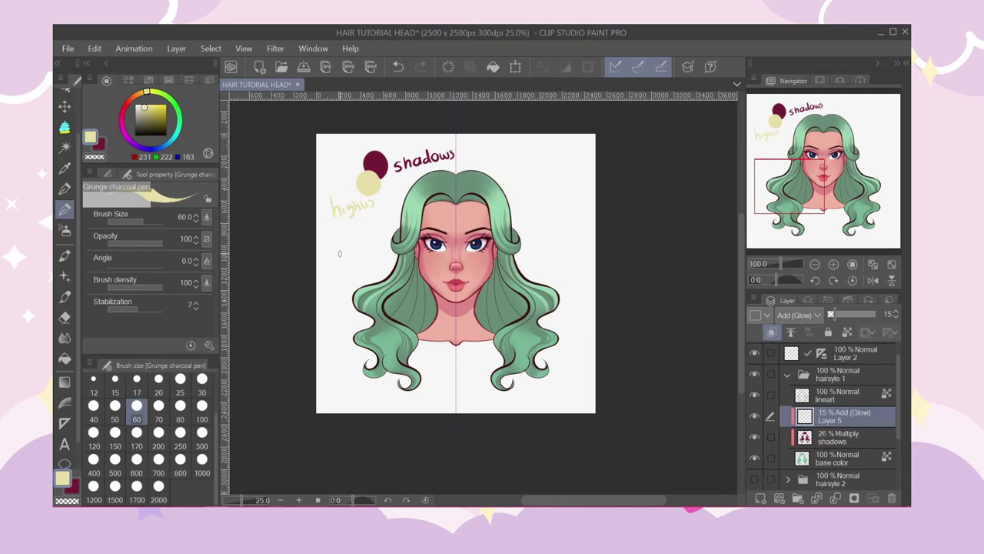
{"action": "scroll", "coordinate": [380, 337], "scroll_direction": "up", "scroll_amount": 4}
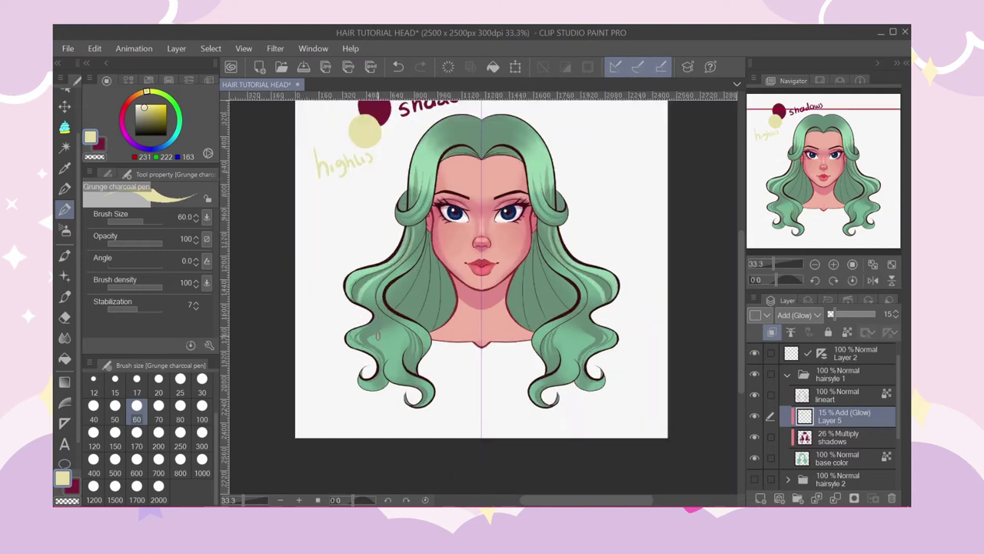
Trim the highlight strands on the large wave using the charcoal pen in transparent color.
{"action": "key", "text": "c"}
{"action": "mouse_move", "coordinate": [413, 286]}
{"action": "left_mouse_down"}
{"action": "mouse_move", "coordinate": [472, 159]}
{"action": "mouse_move", "coordinate": [452, 248]}
{"action": "left_mouse_up"}
{"action": "scroll", "coordinate": [435, 371], "scroll_direction": "down", "scroll_amount": 3}
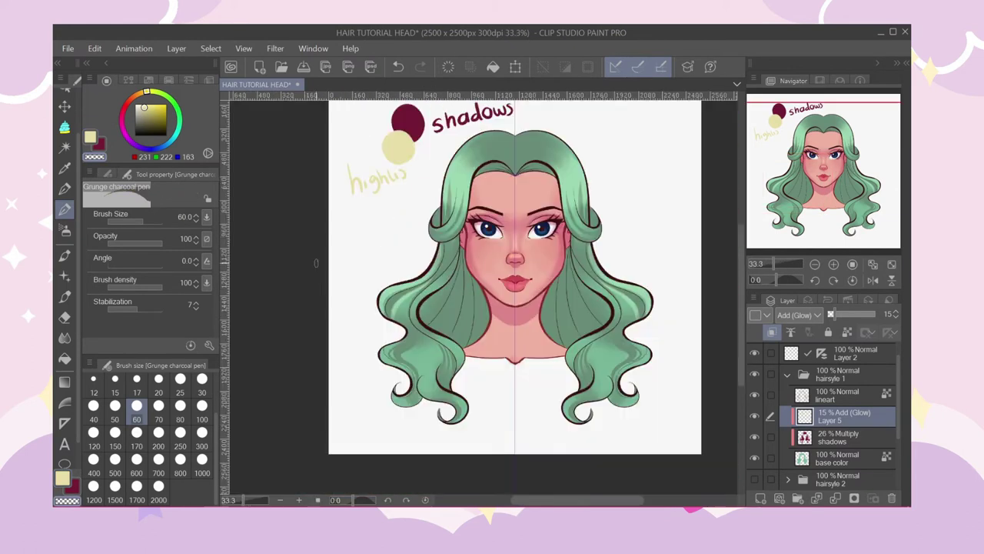
Repaint a crisp pale yellow highlight along the outer edge of the lower wave down to the small curl.
{"action": "key", "text": "c"}
{"action": "scroll", "coordinate": [412, 449], "scroll_direction": "up", "scroll_amount": 3}
{"action": "mouse_move", "coordinate": [323, 317]}
{"action": "left_mouse_down"}
{"action": "mouse_move", "coordinate": [392, 378]}
{"action": "mouse_move", "coordinate": [412, 433]}
{"action": "left_mouse_up"}
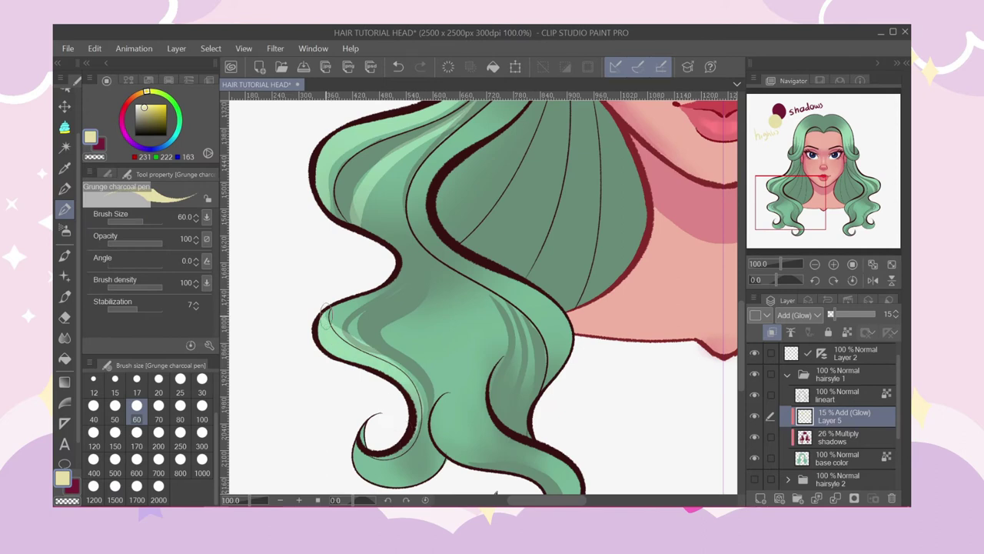
{"action": "key", "text": "ctrl+z"}
{"action": "mouse_move", "coordinate": [324, 316]}
{"action": "left_mouse_down"}
{"action": "mouse_move", "coordinate": [346, 356]}
{"action": "mouse_move", "coordinate": [403, 382]}
{"action": "mouse_move", "coordinate": [396, 441]}
{"action": "mouse_move", "coordinate": [430, 459]}
{"action": "left_mouse_up"}
{"action": "scroll", "coordinate": [421, 361], "scroll_direction": "down", "scroll_amount": 4}
{"action": "scroll", "coordinate": [444, 398], "scroll_direction": "up", "scroll_amount": 4}
Paint tapered pale yellow highlight strands through the middle of the lower lock, down toward the bottom curl.
{"action": "left_click_drag", "start_coordinate": [431, 229], "coordinate": [509, 381]}
{"action": "scroll", "coordinate": [402, 264], "scroll_direction": "down", "scroll_amount": 4}
{"action": "scroll", "coordinate": [404, 251], "scroll_direction": "up", "scroll_amount": 4}
{"action": "left_click_drag", "start_coordinate": [425, 257], "coordinate": [483, 395]}
{"action": "scroll", "coordinate": [363, 258], "scroll_direction": "down", "scroll_amount": 4}
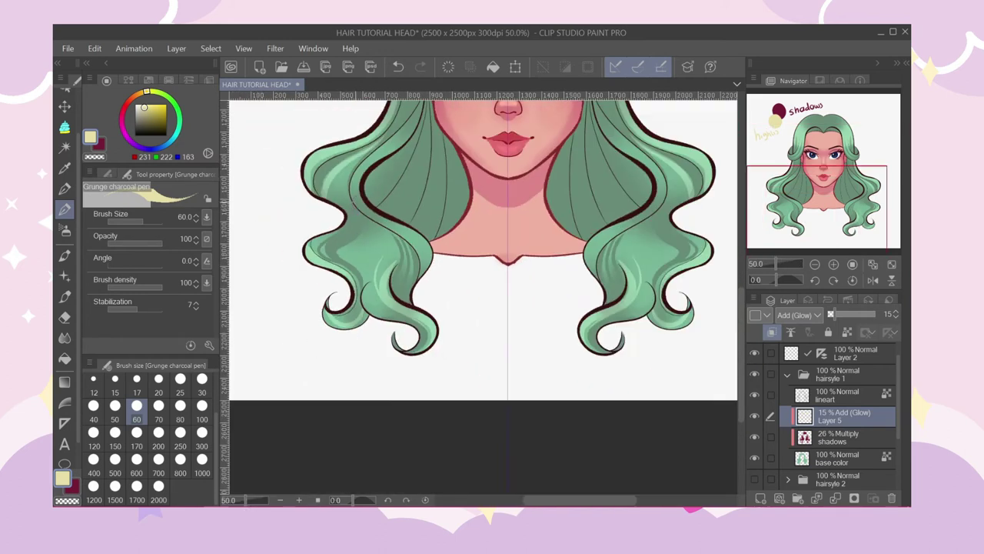
{"action": "scroll", "coordinate": [368, 232], "scroll_direction": "up", "scroll_amount": 4}
{"action": "scroll", "coordinate": [383, 239], "scroll_direction": "down", "scroll_amount": 5}
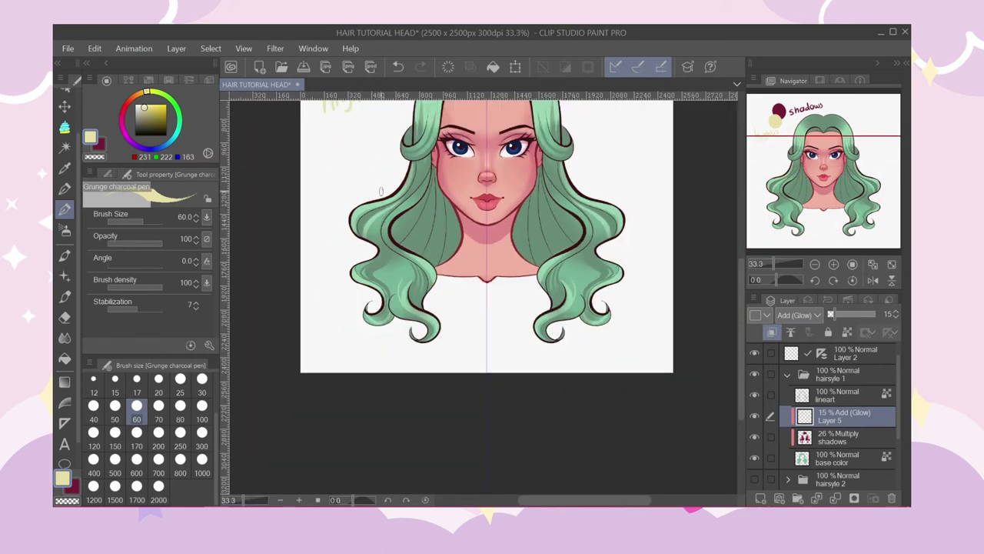
{"action": "scroll", "coordinate": [384, 231], "scroll_direction": "up", "scroll_amount": 3}
{"action": "scroll", "coordinate": [381, 246], "scroll_direction": "down", "scroll_amount": 2}
{"action": "scroll", "coordinate": [376, 258], "scroll_direction": "up", "scroll_amount": 1}
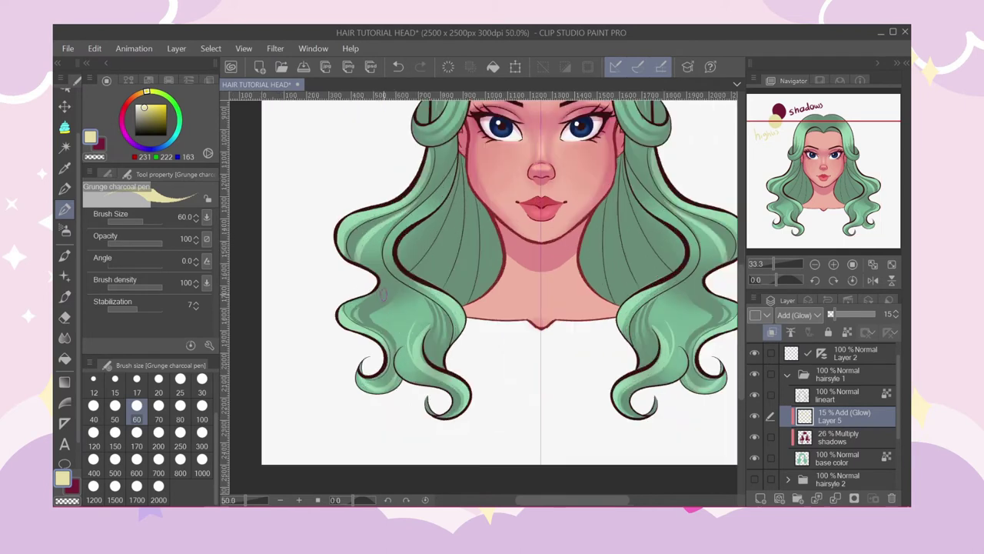
Airbrush soft pale yellow highlights over the lower waves with the Soft brush at size 100.
{"action": "key", "text": "b"}
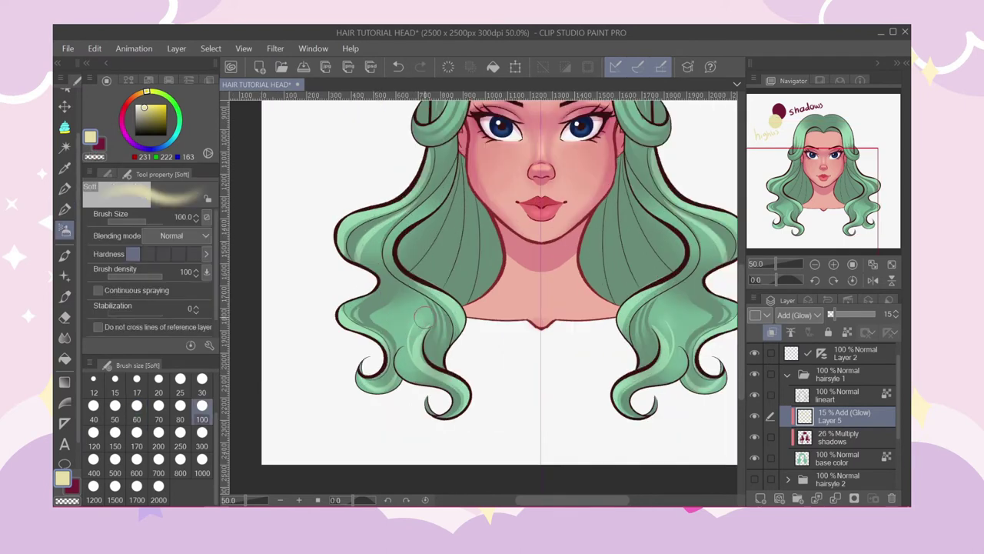
{"action": "scroll", "coordinate": [362, 200], "scroll_direction": "down", "scroll_amount": 2}
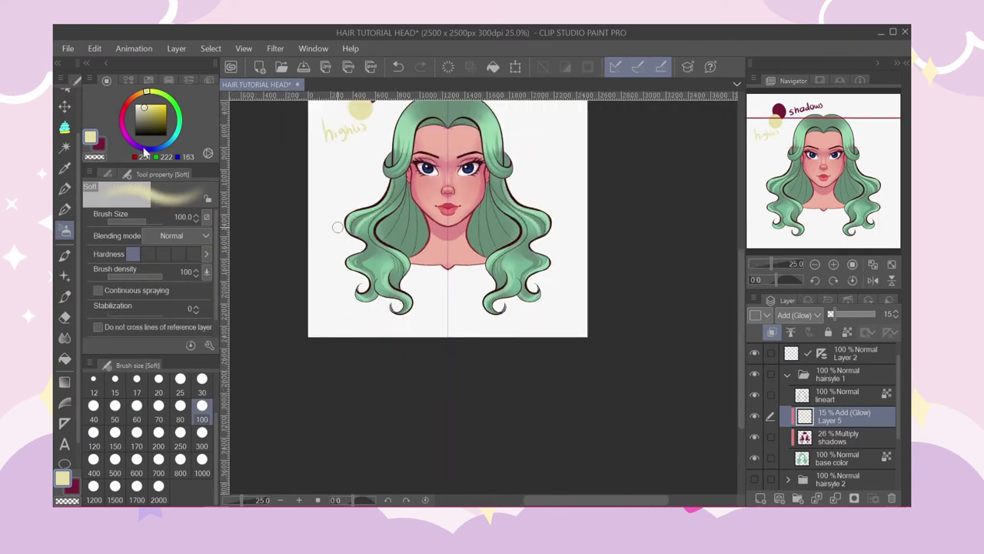
{"action": "scroll", "coordinate": [392, 158], "scroll_direction": "up", "scroll_amount": 1}
{"action": "mouse_move", "coordinate": [342, 278]}
{"action": "left_mouse_down"}
{"action": "mouse_move", "coordinate": [316, 290]}
{"action": "mouse_move", "coordinate": [318, 308]}
{"action": "left_mouse_up"}
{"action": "scroll", "coordinate": [316, 287], "scroll_direction": "down", "scroll_amount": 3}
{"action": "scroll", "coordinate": [316, 287], "scroll_direction": "up", "scroll_amount": 3}
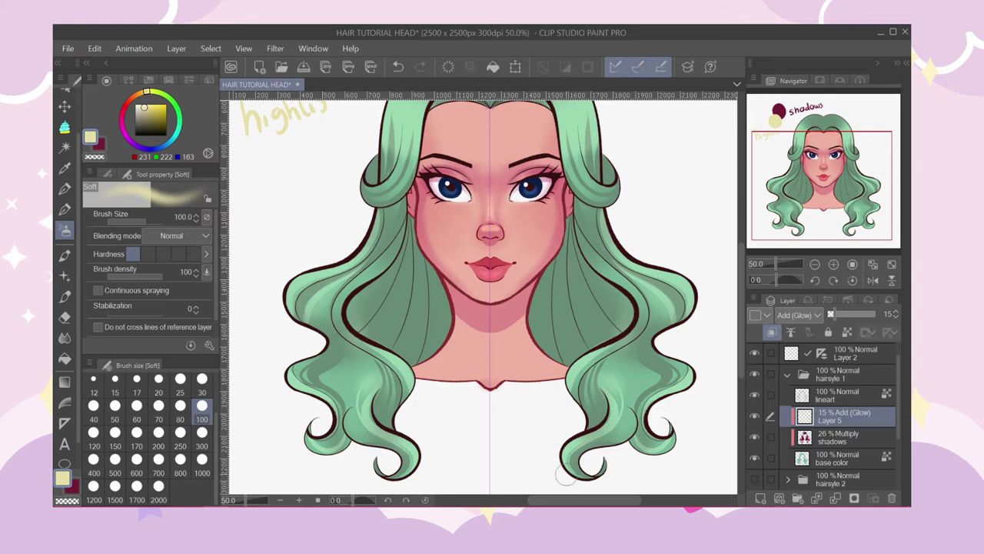
Set the Add (Glow) highlight layer's opacity to 17%.
{"action": "scroll", "coordinate": [515, 144], "scroll_direction": "down", "scroll_amount": 1}
{"action": "left_click_drag", "start_coordinate": [836, 316], "coordinate": [837, 316]}
{"action": "scroll", "coordinate": [500, 238], "scroll_direction": "up", "scroll_amount": 2}
{"action": "key", "text": "p"}
{"action": "scroll", "coordinate": [430, 239], "scroll_direction": "up", "scroll_amount": 2}
{"action": "left_click_drag", "start_coordinate": [449, 270], "coordinate": [508, 215]}
{"action": "scroll", "coordinate": [539, 185], "scroll_direction": "down", "scroll_amount": 3}
{"action": "scroll", "coordinate": [567, 159], "scroll_direction": "up", "scroll_amount": 1}
{"action": "scroll", "coordinate": [508, 158], "scroll_direction": "down", "scroll_amount": 2}
{"action": "left_click_drag", "start_coordinate": [815, 164], "coordinate": [825, 153]}
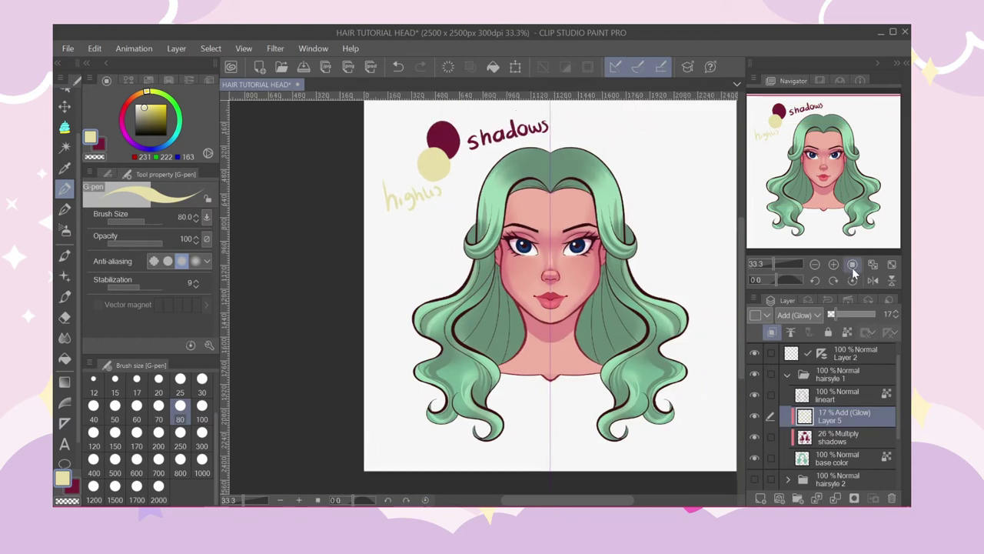
{"action": "left_click", "coordinate": [873, 266]}
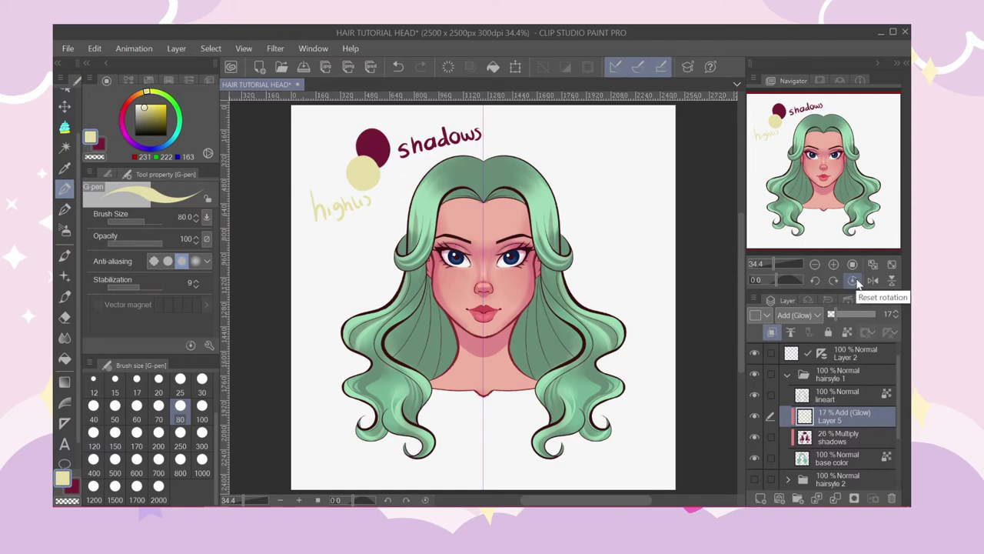
Recolor the transparency-locked hair lineart with the G-pen at size 700, using dark green RGB 72, 124, 94 followed by 57, 109, 80.
{"action": "left_click", "coordinate": [823, 397]}
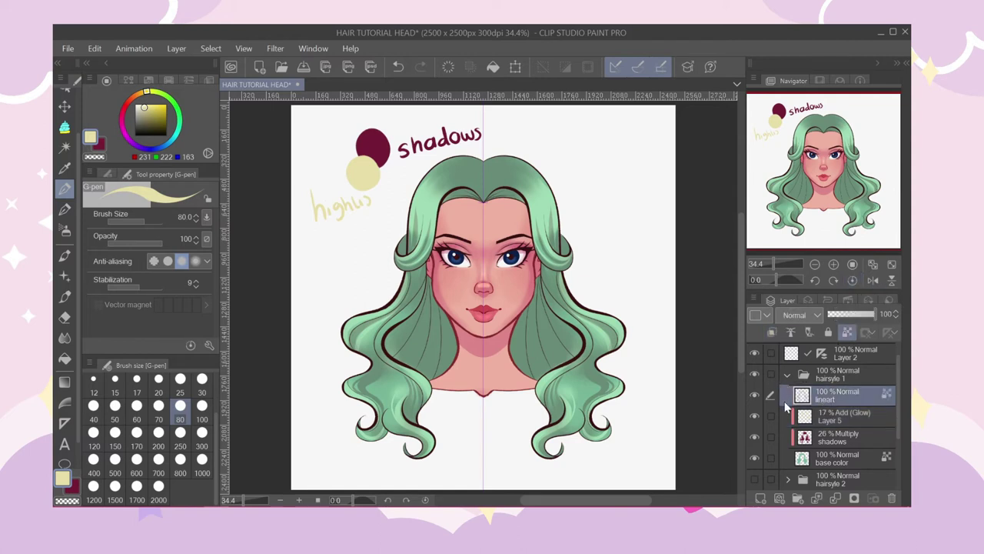
{"action": "left_click", "coordinate": [849, 335]}
{"action": "left_click", "coordinate": [849, 335]}
{"action": "left_click", "coordinate": [427, 324], "text": "alt"}
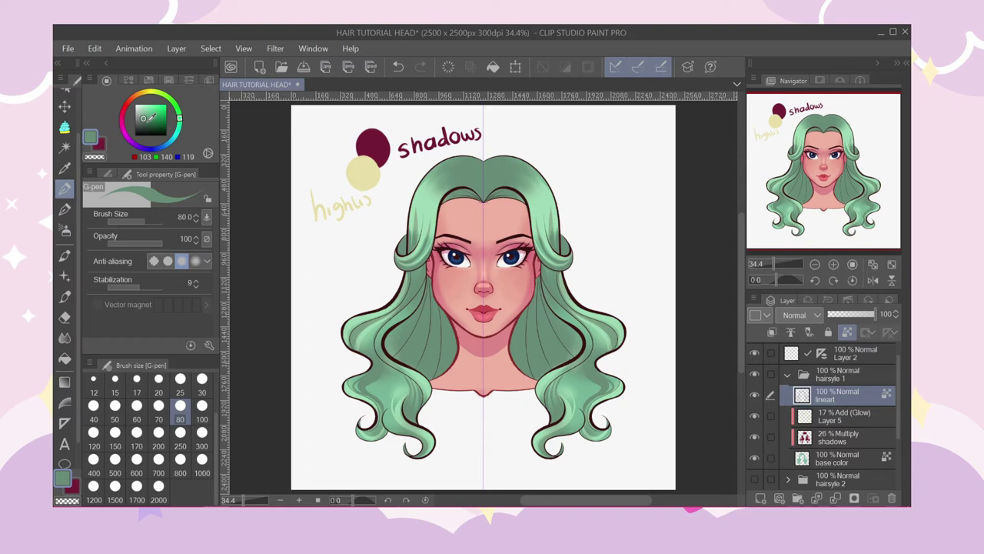
{"action": "left_click", "coordinate": [151, 118]}
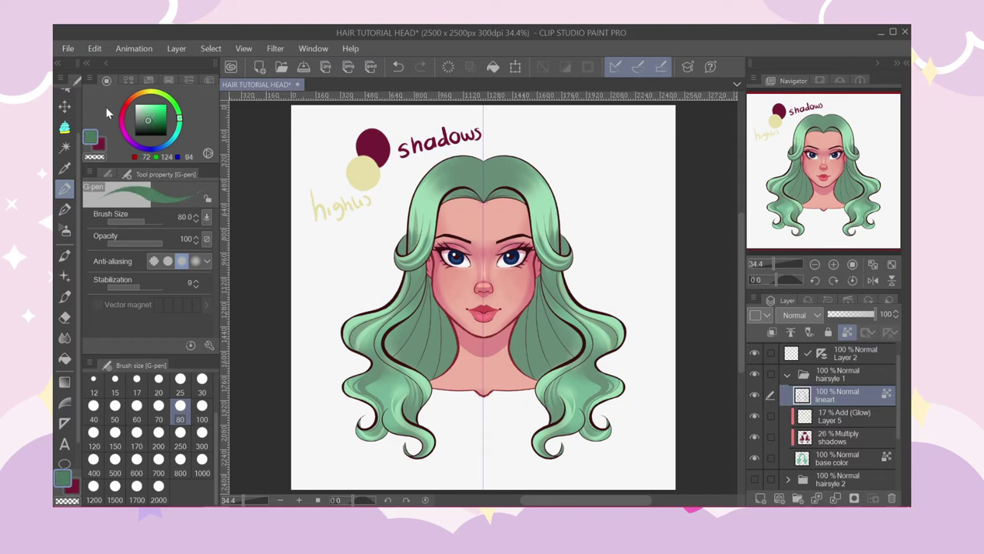
{"action": "left_click", "coordinate": [158, 459]}
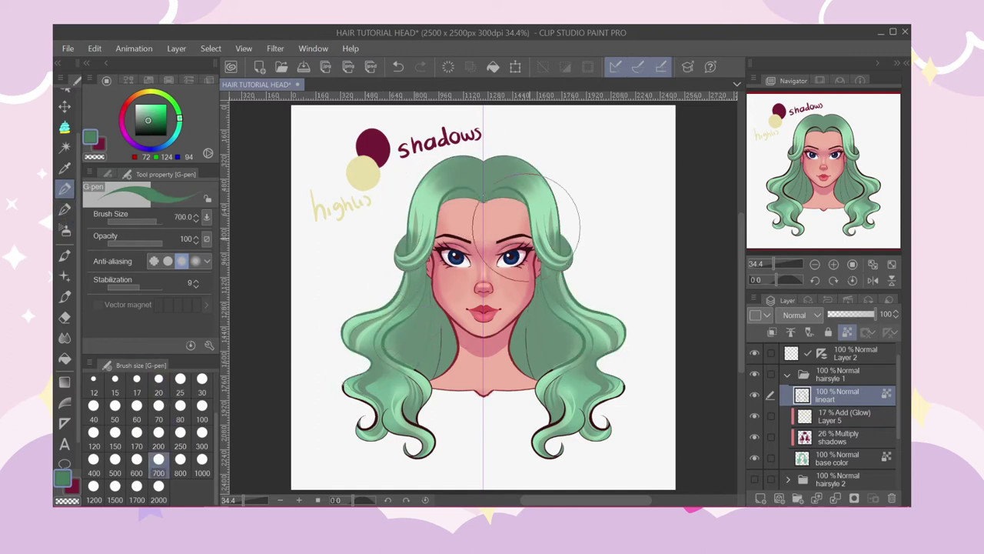
{"action": "left_click_drag", "start_coordinate": [418, 362], "coordinate": [395, 428]}
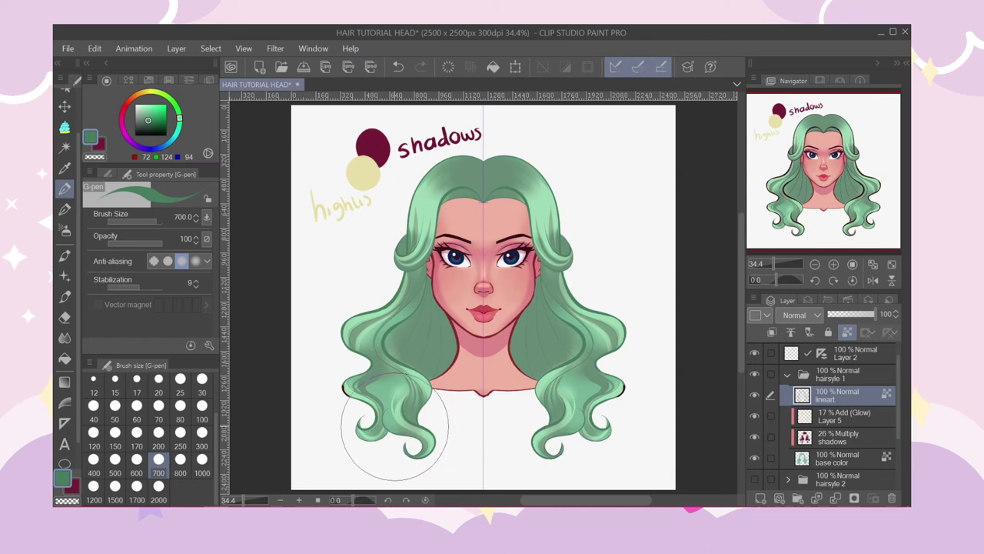
{"action": "left_click", "coordinate": [149, 121]}
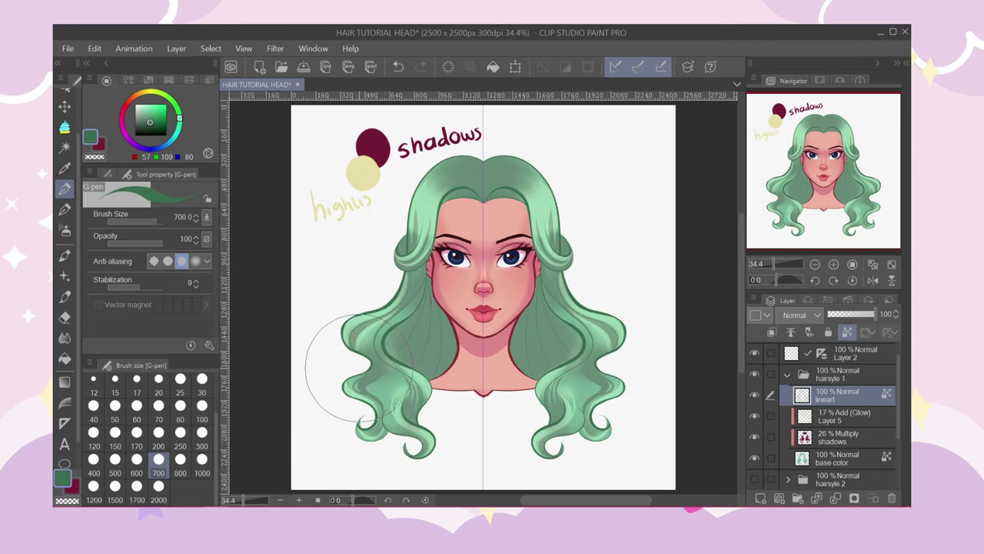
Add a new layer above the lineart and ready the size 60 Grunge charcoal pen with a light green sampled from the hair.
{"action": "left_click", "coordinate": [760, 498]}
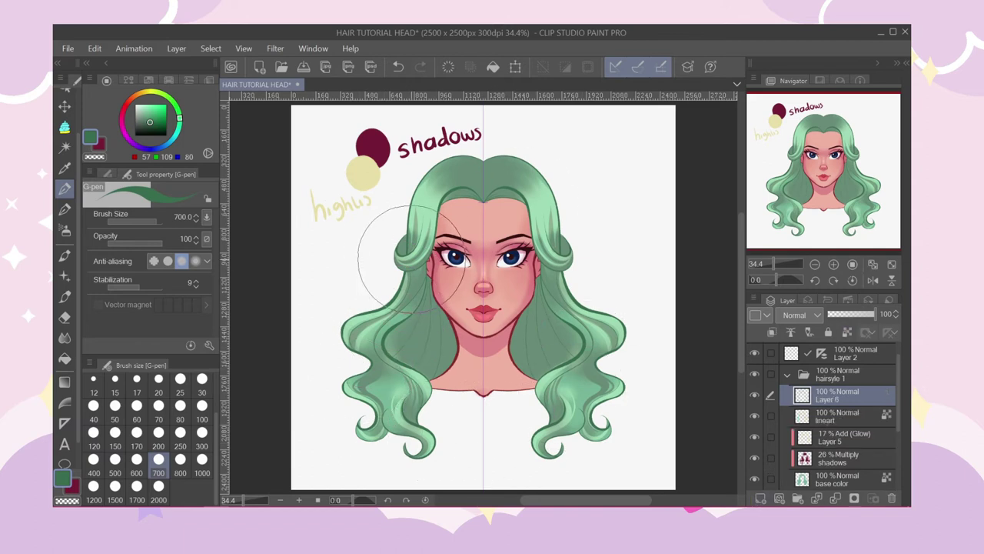
{"action": "left_click", "coordinate": [405, 284], "text": "alt"}
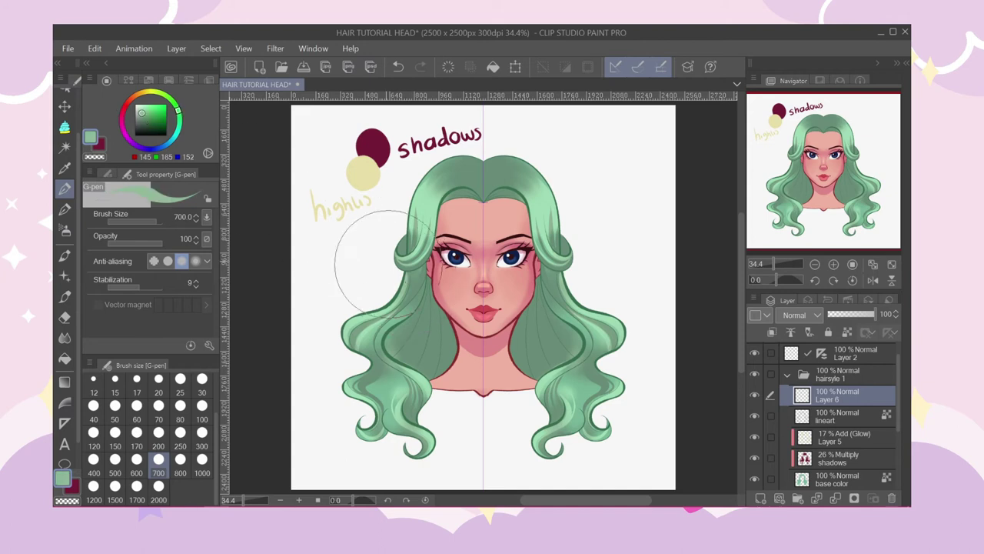
{"action": "key", "text": "p"}
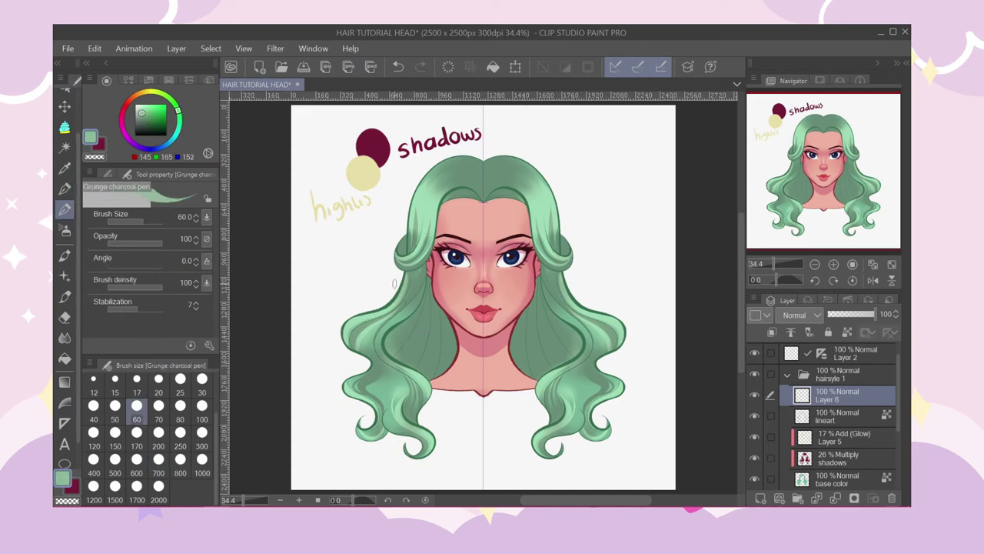
Try loose flyaway strands sweeping outward from above the large side wave and undo them.
{"action": "left_click_drag", "start_coordinate": [399, 307], "coordinate": [346, 283]}
{"action": "scroll", "coordinate": [355, 280], "scroll_direction": "up", "scroll_amount": 2}
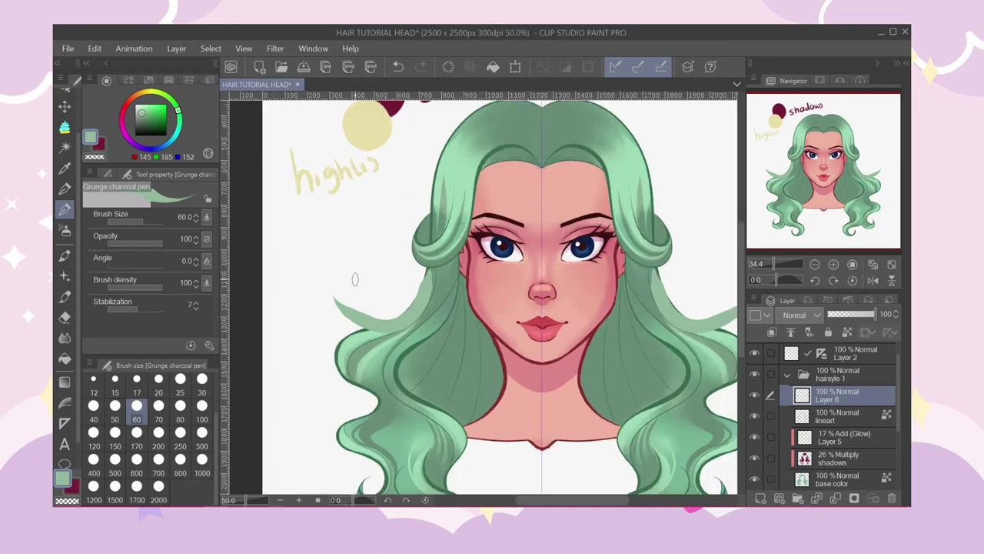
{"action": "key", "text": "ctrl+z"}
{"action": "left_click_drag", "start_coordinate": [440, 313], "coordinate": [300, 302]}
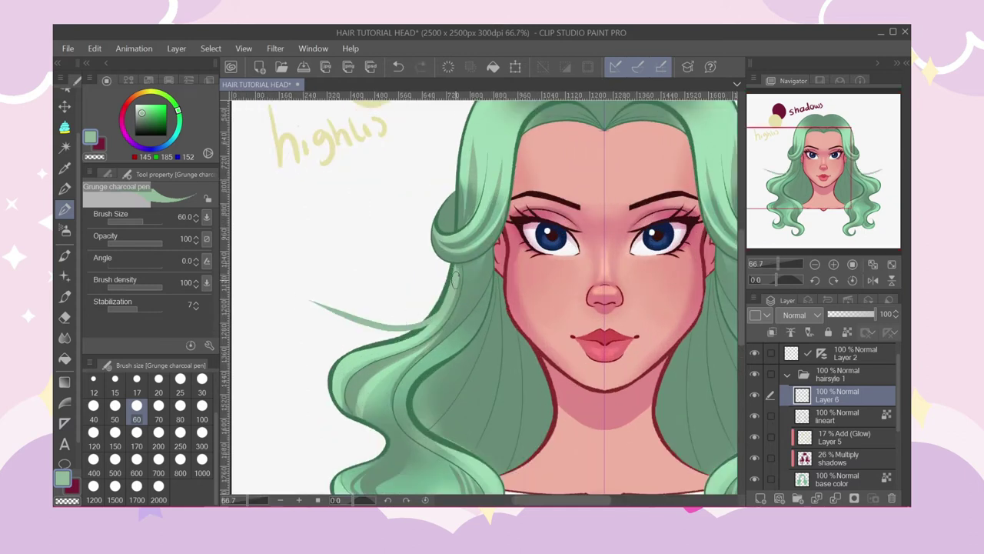
{"action": "key", "text": "ctrl+z"}
{"action": "mouse_move", "coordinate": [456, 286]}
{"action": "left_mouse_down"}
{"action": "mouse_move", "coordinate": [398, 321]}
{"action": "mouse_move", "coordinate": [338, 442]}
{"action": "left_mouse_up"}
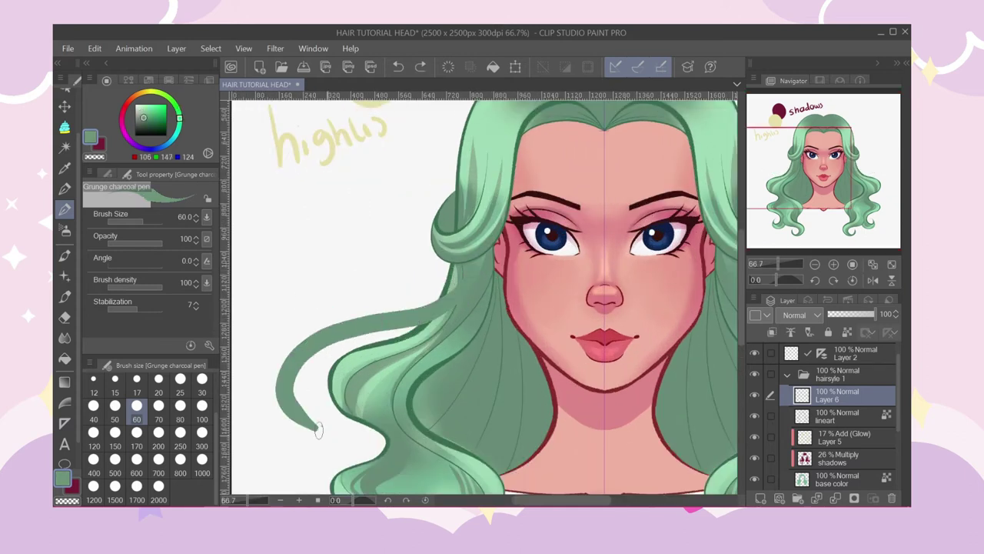
{"action": "scroll", "coordinate": [323, 343], "scroll_direction": "down", "scroll_amount": 3}
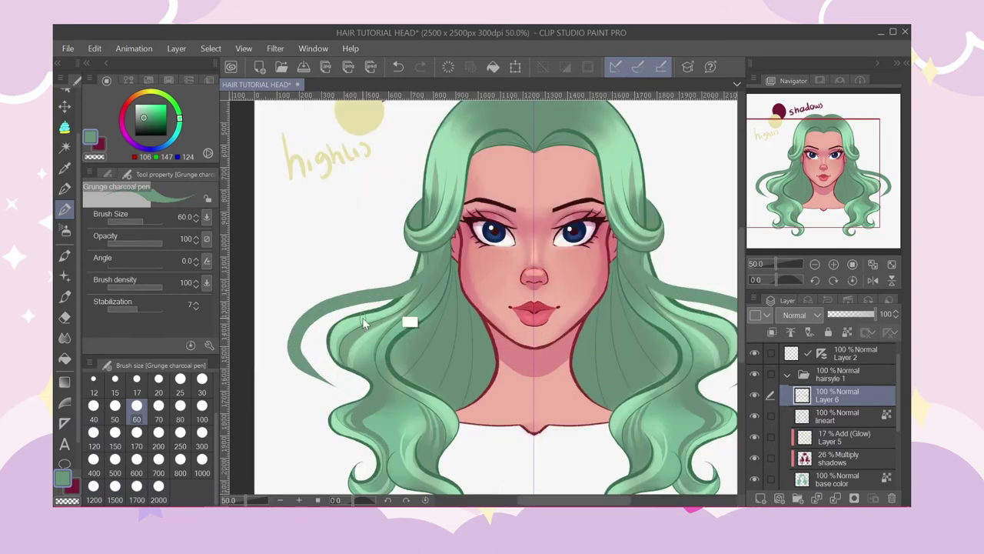
{"action": "key", "text": "ctrl+z"}
Paint thin flyaway strands around the outside of the large side wave in sampled light green RGB 145, 184, 152.
{"action": "scroll", "coordinate": [334, 343], "scroll_direction": "down", "scroll_amount": 1}
{"action": "scroll", "coordinate": [334, 344], "scroll_direction": "up", "scroll_amount": 3}
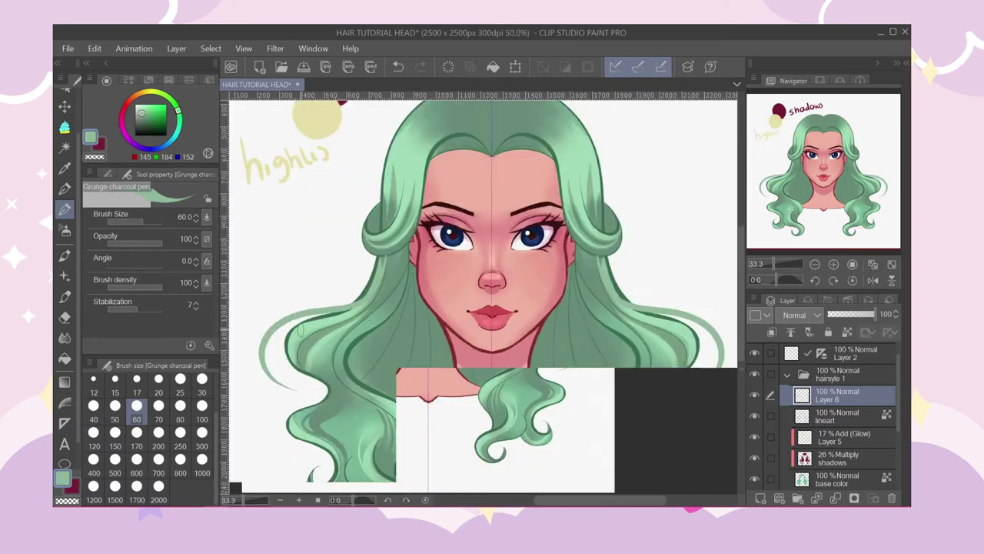
{"action": "scroll", "coordinate": [371, 252], "scroll_direction": "up", "scroll_amount": 1}
{"action": "scroll", "coordinate": [372, 250], "scroll_direction": "down", "scroll_amount": 3}
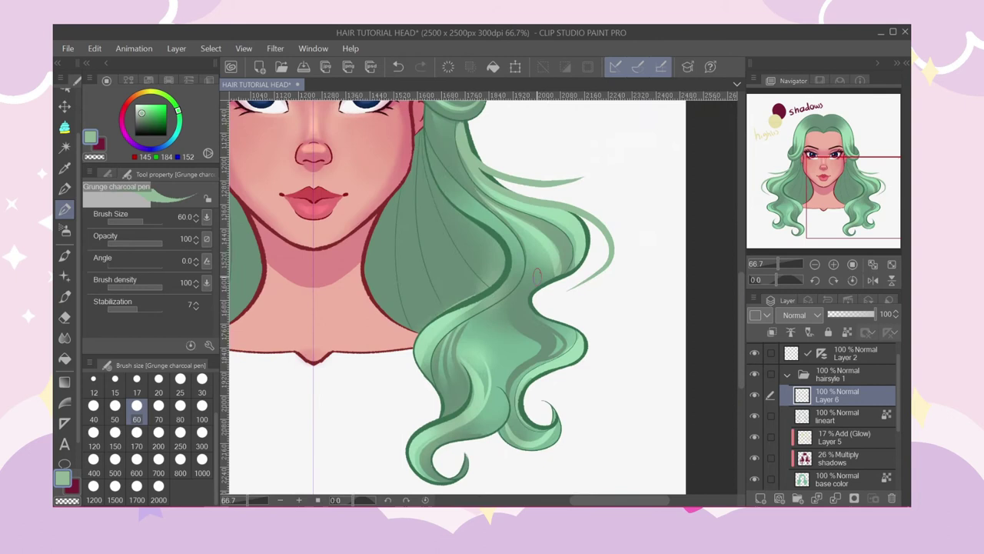
{"action": "scroll", "coordinate": [387, 116], "scroll_direction": "down", "scroll_amount": 1}
{"action": "scroll", "coordinate": [496, 261], "scroll_direction": "up", "scroll_amount": 1}
Paint a loose strand flicking upward from the outer edge of the lower wave in sampled shadow green RGB 103, 140, 119.
{"action": "left_click", "coordinate": [496, 269], "text": "alt"}
{"action": "key", "text": "ctrl+z"}
{"action": "scroll", "coordinate": [530, 286], "scroll_direction": "up", "scroll_amount": 1}
{"action": "mouse_move", "coordinate": [440, 268]}
{"action": "left_mouse_down"}
{"action": "mouse_move", "coordinate": [531, 287]}
{"action": "mouse_move", "coordinate": [492, 312]}
{"action": "left_mouse_up"}
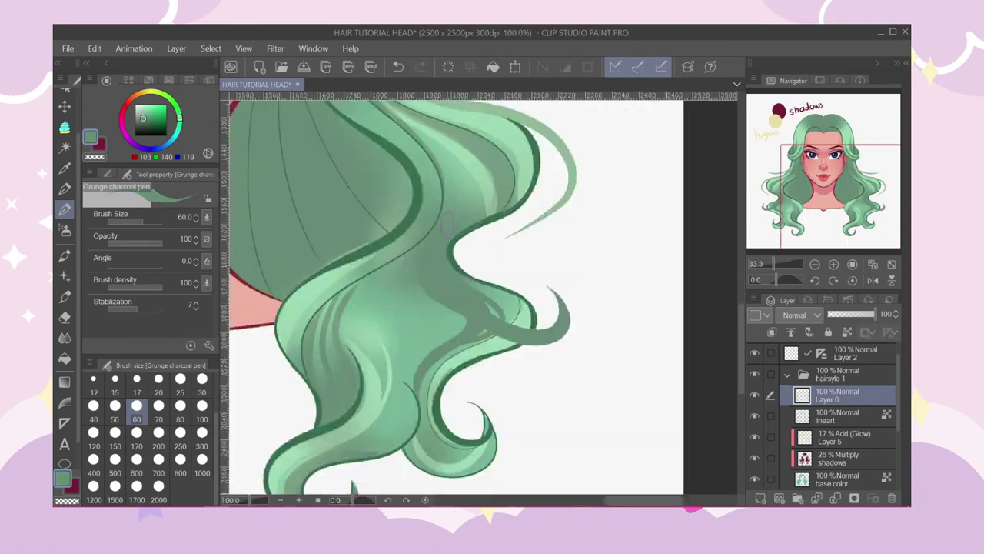
{"action": "scroll", "coordinate": [473, 290], "scroll_direction": "down", "scroll_amount": 3}
{"action": "scroll", "coordinate": [466, 283], "scroll_direction": "up", "scroll_amount": 3}
{"action": "scroll", "coordinate": [459, 212], "scroll_direction": "down", "scroll_amount": 3}
{"action": "scroll", "coordinate": [289, 358], "scroll_direction": "up", "scroll_amount": 3}
{"action": "scroll", "coordinate": [288, 362], "scroll_direction": "down", "scroll_amount": 3}
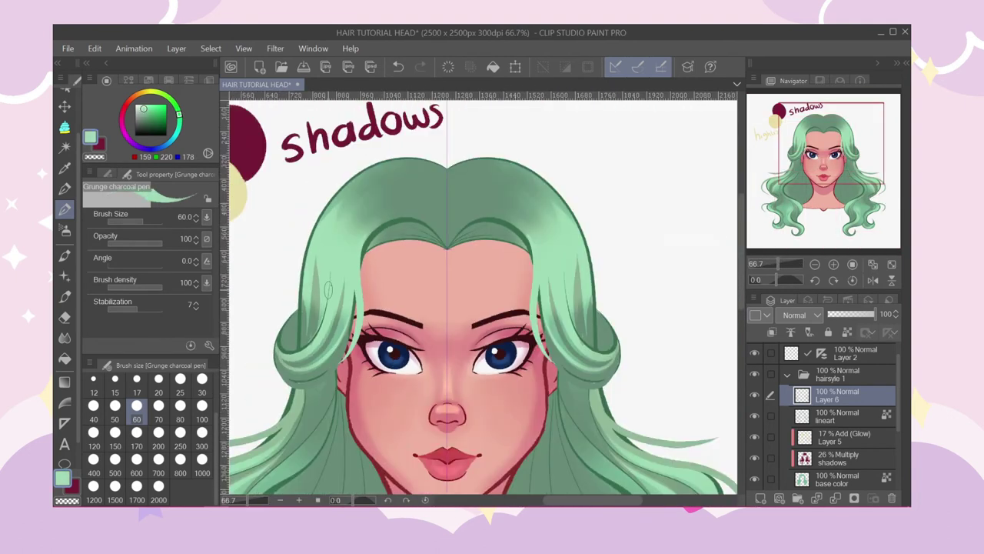
Paint thin light green strands falling from the front locks over the temples beside the eyes.
{"action": "scroll", "coordinate": [288, 331], "scroll_direction": "up", "scroll_amount": 2}
{"action": "scroll", "coordinate": [285, 274], "scroll_direction": "down", "scroll_amount": 2}
{"action": "scroll", "coordinate": [291, 381], "scroll_direction": "up", "scroll_amount": 3}
{"action": "key", "text": "ctrl+z"}
{"action": "scroll", "coordinate": [371, 177], "scroll_direction": "down", "scroll_amount": 3}
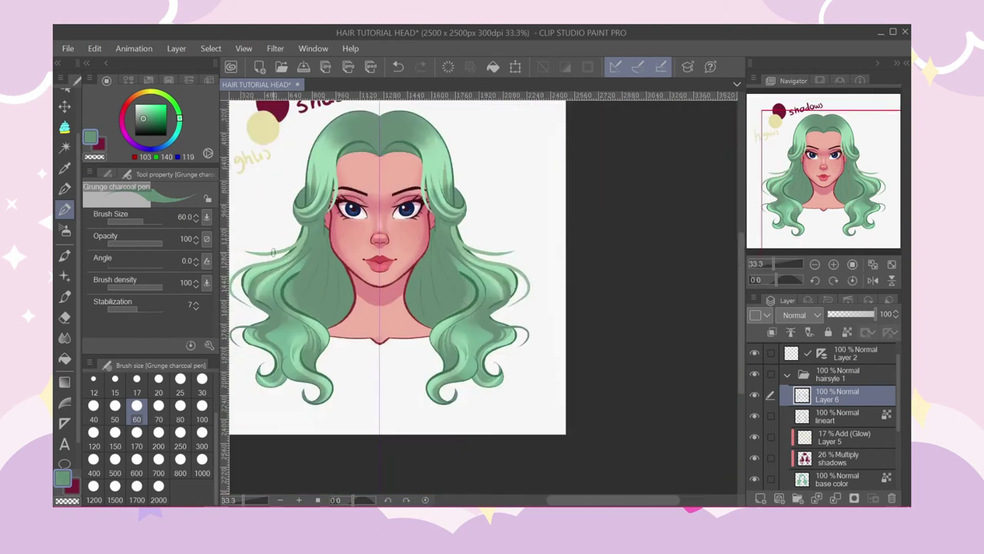
{"action": "scroll", "coordinate": [366, 215], "scroll_direction": "up", "scroll_amount": 3}
{"action": "scroll", "coordinate": [362, 231], "scroll_direction": "down", "scroll_amount": 3}
{"action": "scroll", "coordinate": [360, 253], "scroll_direction": "up", "scroll_amount": 2}
{"action": "left_click", "coordinate": [65, 189]}
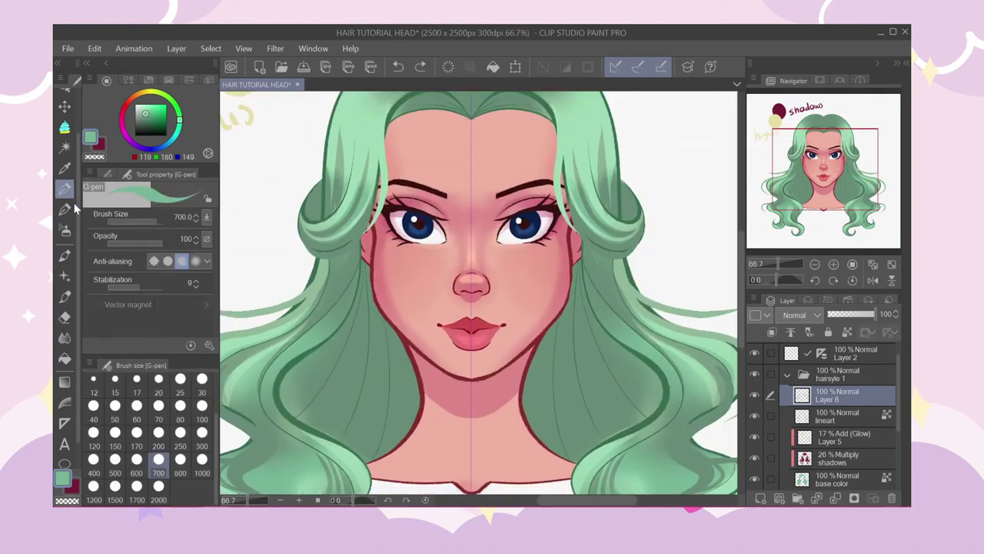
{"action": "left_click", "coordinate": [245, 48]}
{"action": "left_click", "coordinate": [494, 317]}
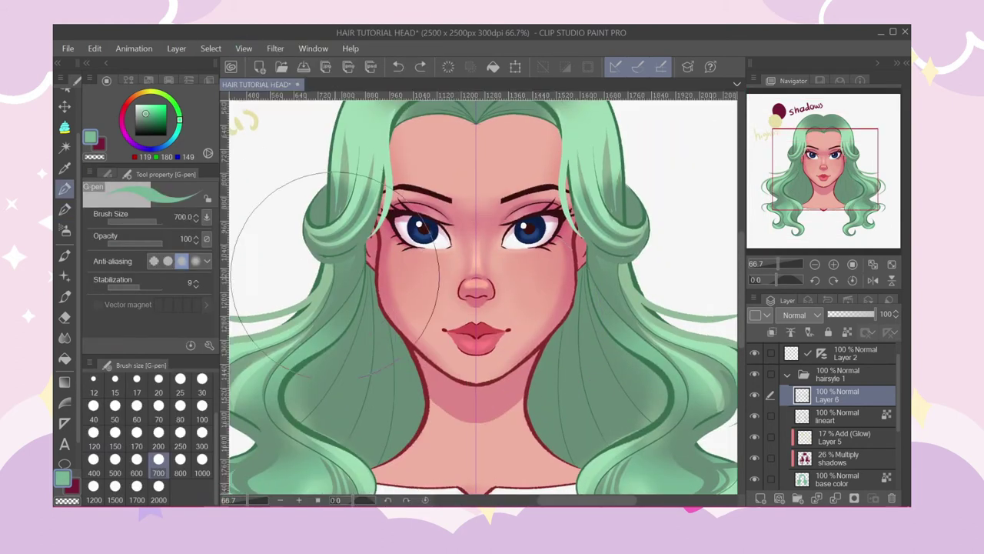
{"action": "left_click", "coordinate": [65, 208]}
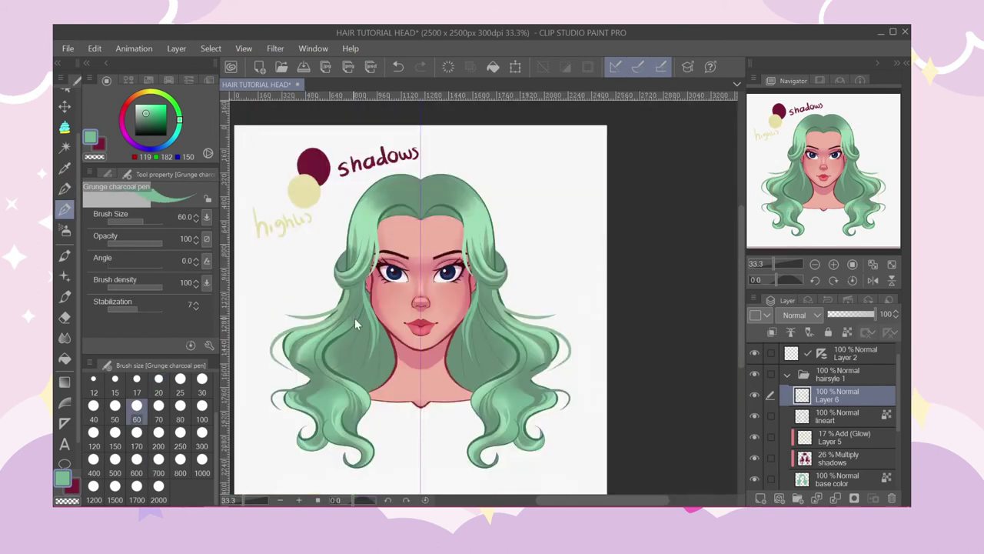
Paint thin loose strands hanging below the folded lock beside the cheek, using shadow and light greens sampled from the hair.
{"action": "scroll", "coordinate": [356, 324], "scroll_direction": "up", "scroll_amount": 2}
{"action": "right_click", "coordinate": [361, 262]}
{"action": "key", "text": "Escape"}
{"action": "scroll", "coordinate": [370, 239], "scroll_direction": "up", "scroll_amount": 2}
{"action": "left_click", "coordinate": [368, 245], "text": "alt"}
{"action": "scroll", "coordinate": [341, 262], "scroll_direction": "down", "scroll_amount": 4}
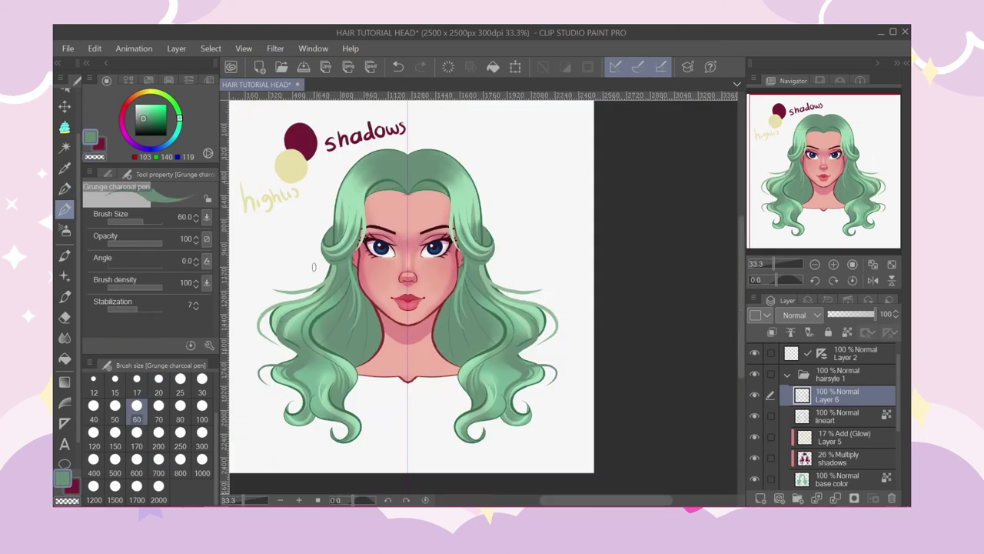
{"action": "scroll", "coordinate": [299, 286], "scroll_direction": "up", "scroll_amount": 3}
{"action": "scroll", "coordinate": [318, 308], "scroll_direction": "down", "scroll_amount": 1}
{"action": "scroll", "coordinate": [324, 304], "scroll_direction": "up", "scroll_amount": 3}
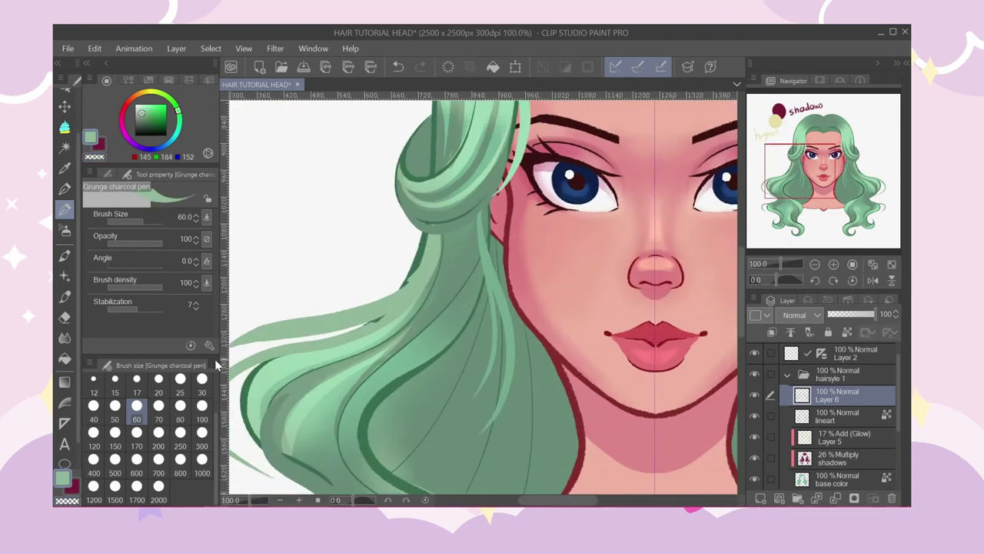
Hide the hairsyle 1 folder and show the hairsyle 2 folder with its lineart and base color layers.
{"action": "key", "text": "ctrl+0"}
{"action": "scroll", "coordinate": [379, 248], "scroll_direction": "up", "scroll_amount": 4}
{"action": "scroll", "coordinate": [379, 249], "scroll_direction": "down", "scroll_amount": 4}
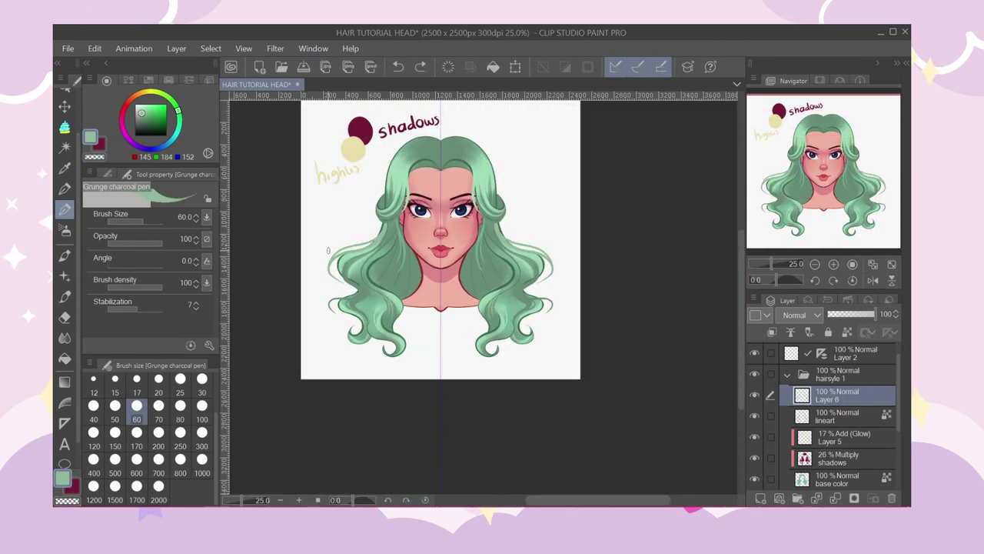
{"action": "left_click", "coordinate": [873, 264]}
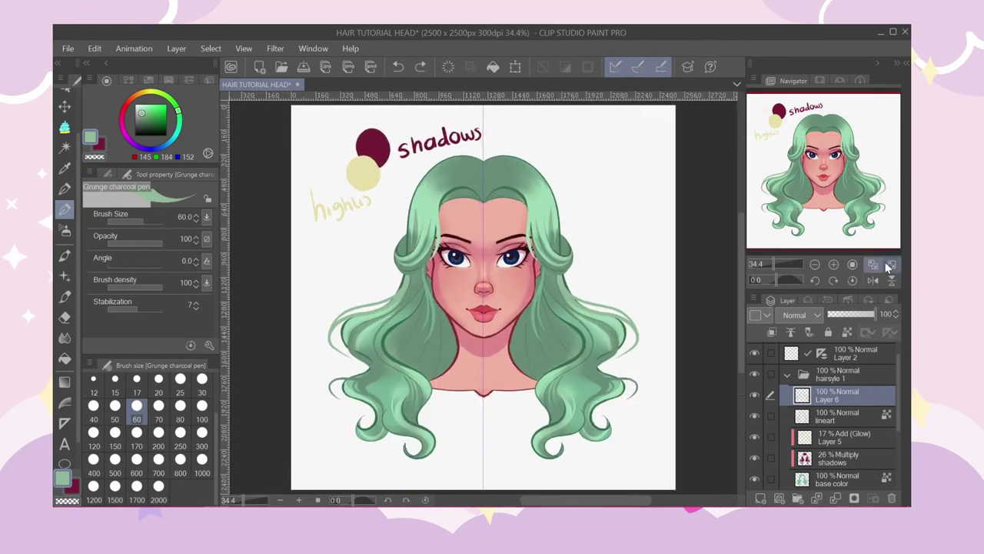
{"action": "left_click", "coordinate": [754, 351]}
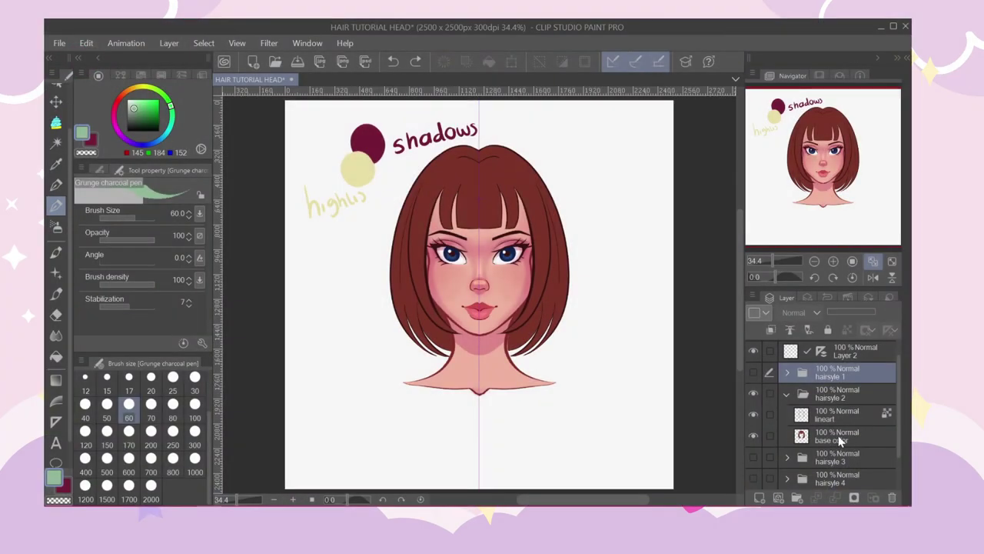
Create a layer named shadows above the base color layer of hairsyle 2 and clip it to the base color.
{"action": "left_click", "coordinate": [831, 437]}
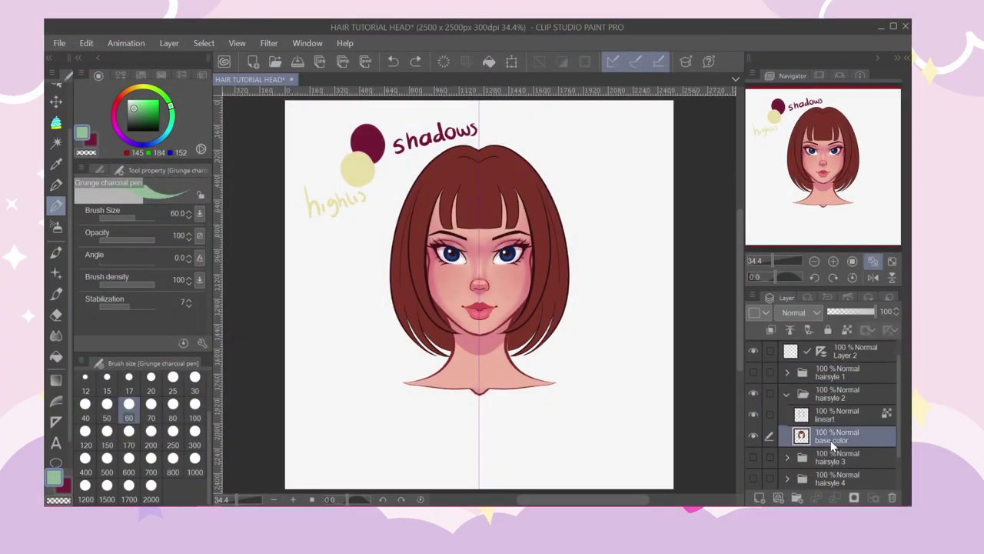
{"action": "key", "text": "ctrl+shift+n"}
{"action": "double_click", "coordinate": [836, 437]}
{"action": "type", "text": "shadows"}
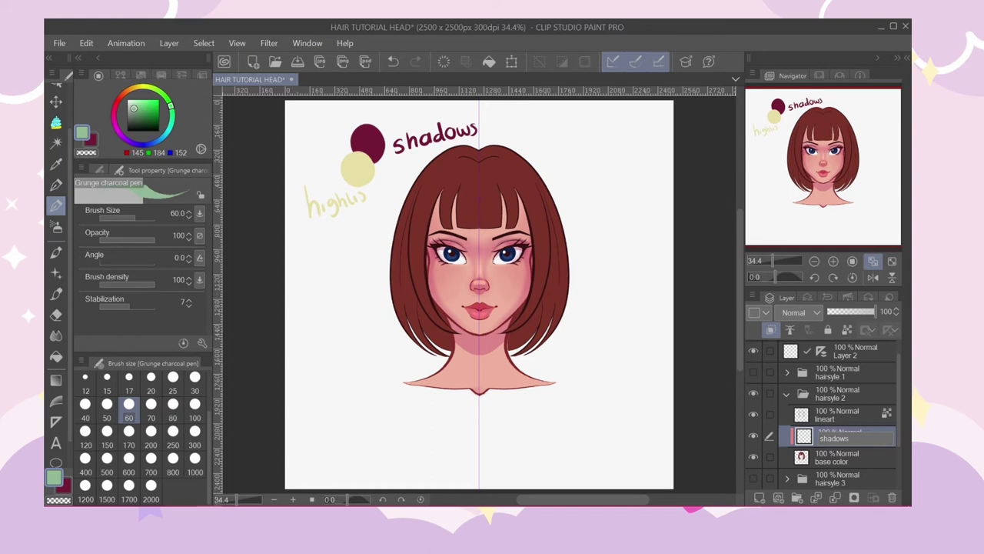
{"action": "key", "text": "Return"}
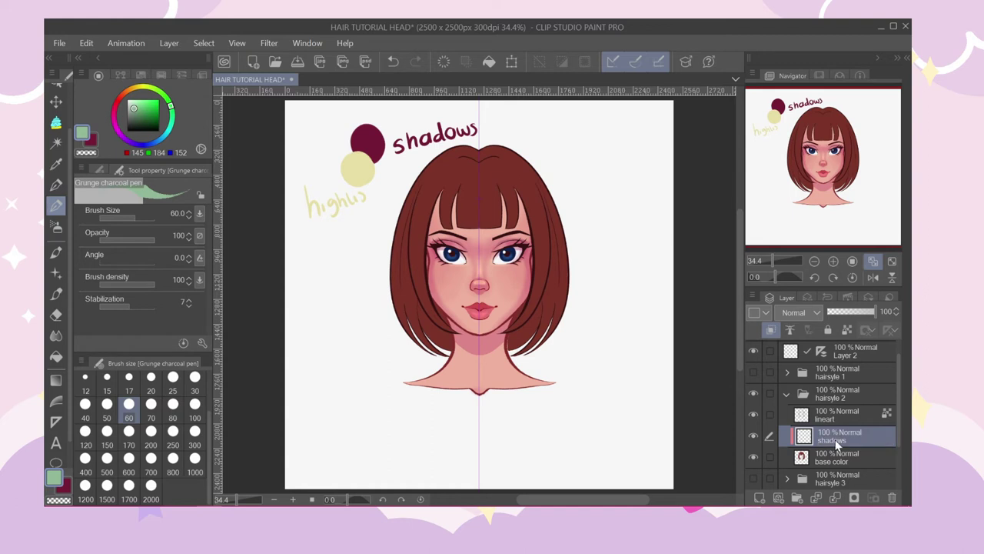
Paint the hair beside the neck in the sampled shadow colour RGB 116, 27, 54 and set the shadows layer to Multiply.
{"action": "left_click", "coordinate": [370, 137], "text": "alt"}
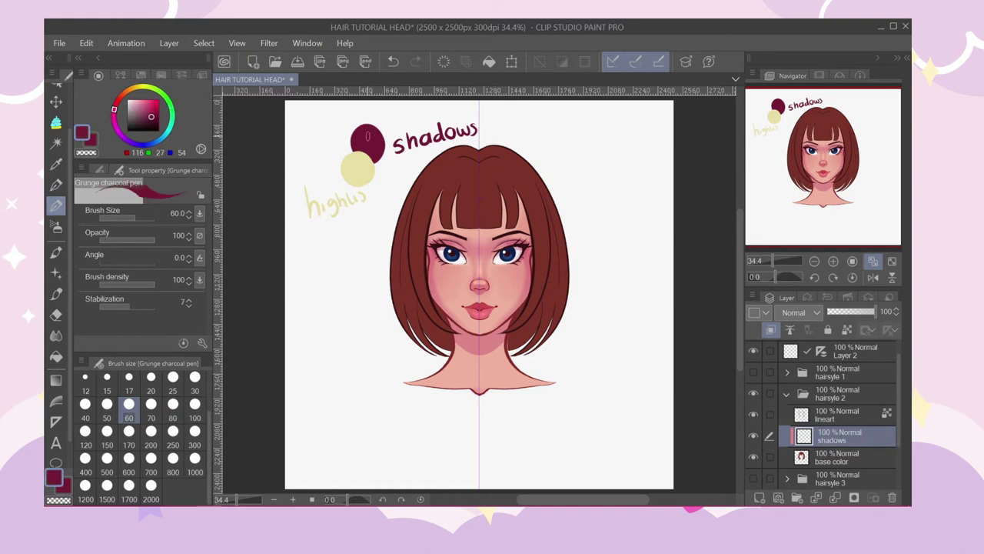
{"action": "scroll", "coordinate": [426, 309], "scroll_direction": "up", "scroll_amount": 3}
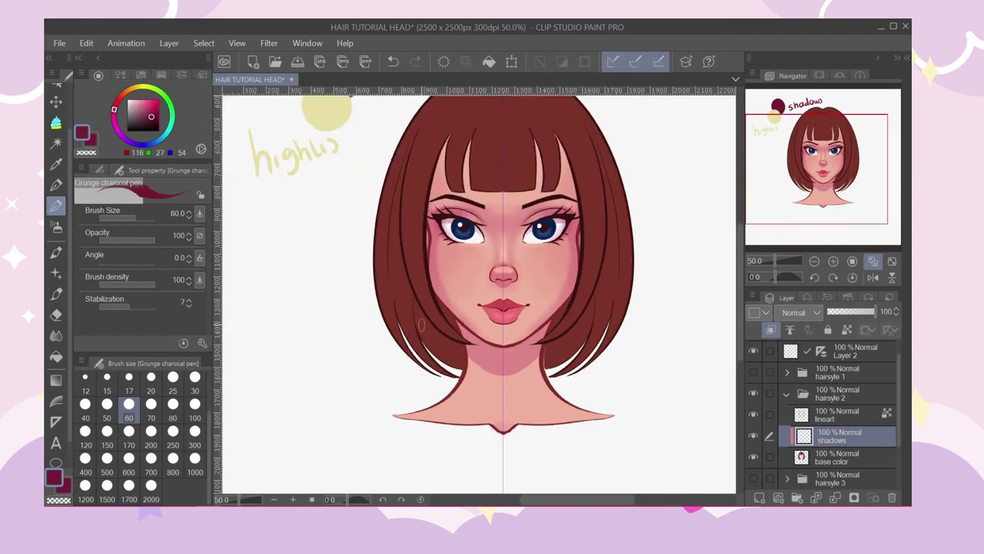
{"action": "mouse_move", "coordinate": [447, 371]}
{"action": "left_mouse_down"}
{"action": "mouse_move", "coordinate": [497, 406]}
{"action": "mouse_move", "coordinate": [490, 382]}
{"action": "left_mouse_up"}
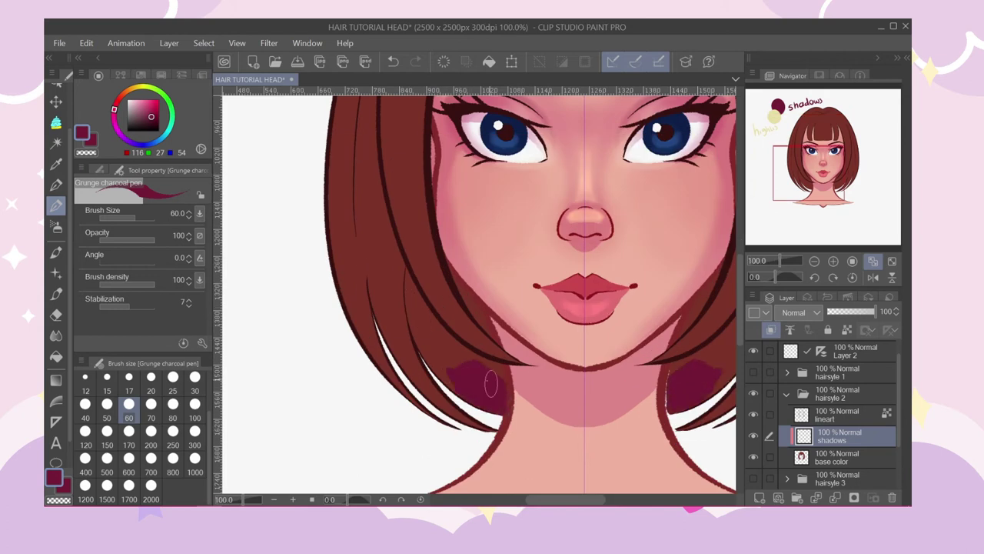
{"action": "left_click", "coordinate": [800, 312]}
{"action": "left_click", "coordinate": [800, 57]}
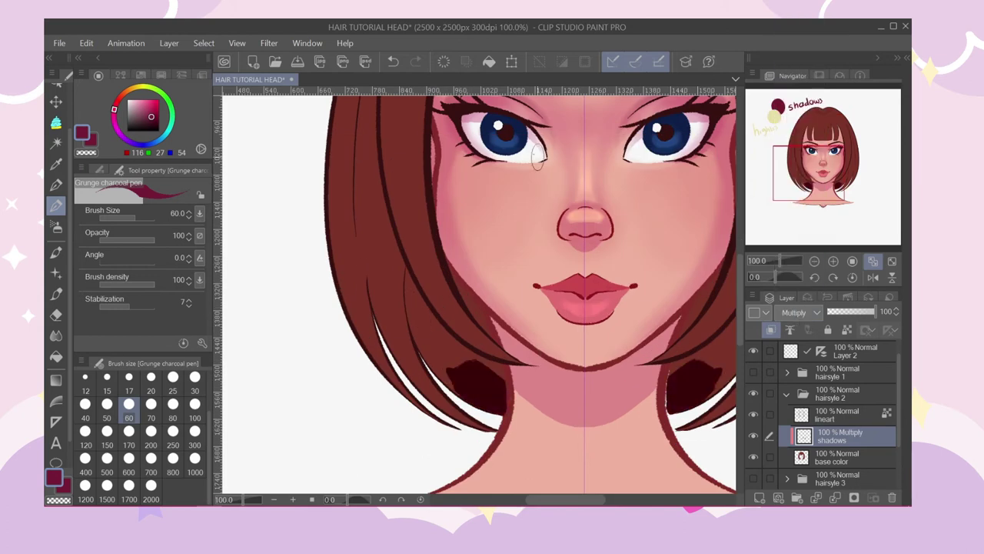
Extend the inner hair shadow up under the front lock with thin Grunge charcoal pen strokes at size 17.
{"action": "mouse_move", "coordinate": [444, 342]}
{"action": "left_mouse_down"}
{"action": "mouse_move", "coordinate": [458, 382]}
{"action": "mouse_move", "coordinate": [512, 379]}
{"action": "mouse_move", "coordinate": [466, 370]}
{"action": "left_mouse_up"}
{"action": "key", "text": "ctrl+z"}
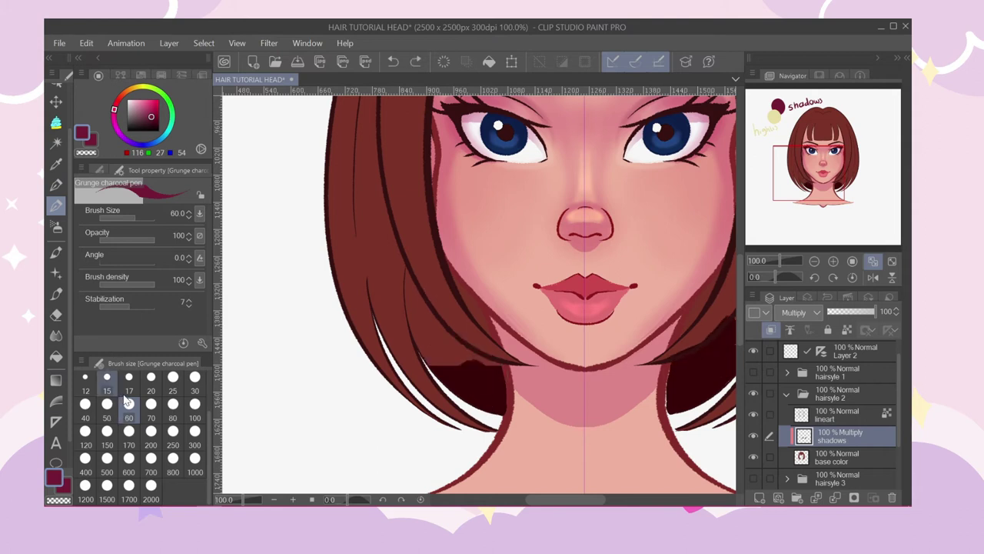
{"action": "left_click", "coordinate": [130, 384]}
{"action": "left_click_drag", "start_coordinate": [403, 284], "coordinate": [423, 342]}
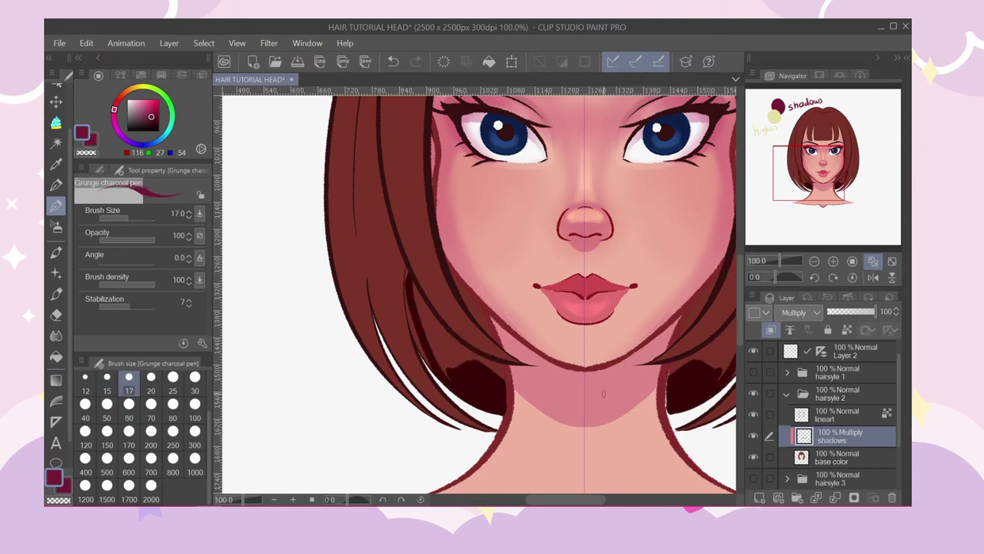
Lower the shadows layer opacity to 39% and fill the inner hair under the front lock at brush size 70.
{"action": "left_click_drag", "start_coordinate": [848, 311], "coordinate": [845, 312]}
{"action": "scroll", "coordinate": [450, 346], "scroll_direction": "up", "scroll_amount": 1}
{"action": "left_click", "coordinate": [151, 417]}
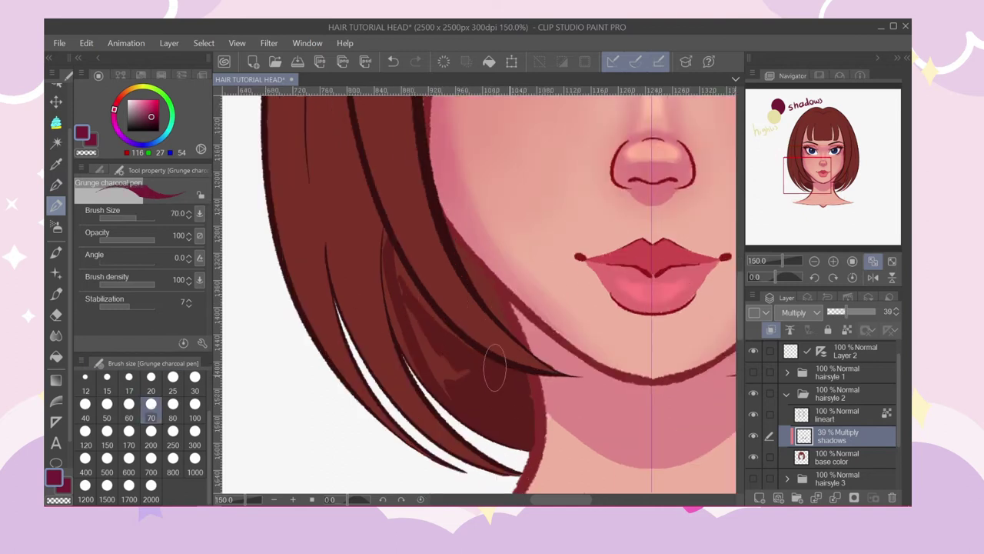
{"action": "mouse_move", "coordinate": [415, 304]}
{"action": "left_mouse_down"}
{"action": "mouse_move", "coordinate": [425, 358]}
{"action": "mouse_move", "coordinate": [460, 410]}
{"action": "mouse_move", "coordinate": [398, 267]}
{"action": "mouse_move", "coordinate": [520, 334]}
{"action": "mouse_move", "coordinate": [499, 313]}
{"action": "mouse_move", "coordinate": [485, 271]}
{"action": "mouse_move", "coordinate": [495, 371]}
{"action": "left_mouse_up"}
Airbrush a soft shadow over the crown and around the parting with the Soft airbrush at size 100.
{"action": "scroll", "coordinate": [496, 371], "scroll_direction": "down", "scroll_amount": 4}
{"action": "scroll", "coordinate": [470, 152], "scroll_direction": "up", "scroll_amount": 3}
{"action": "scroll", "coordinate": [470, 152], "scroll_direction": "down", "scroll_amount": 1}
{"action": "scroll", "coordinate": [469, 152], "scroll_direction": "down", "scroll_amount": 1}
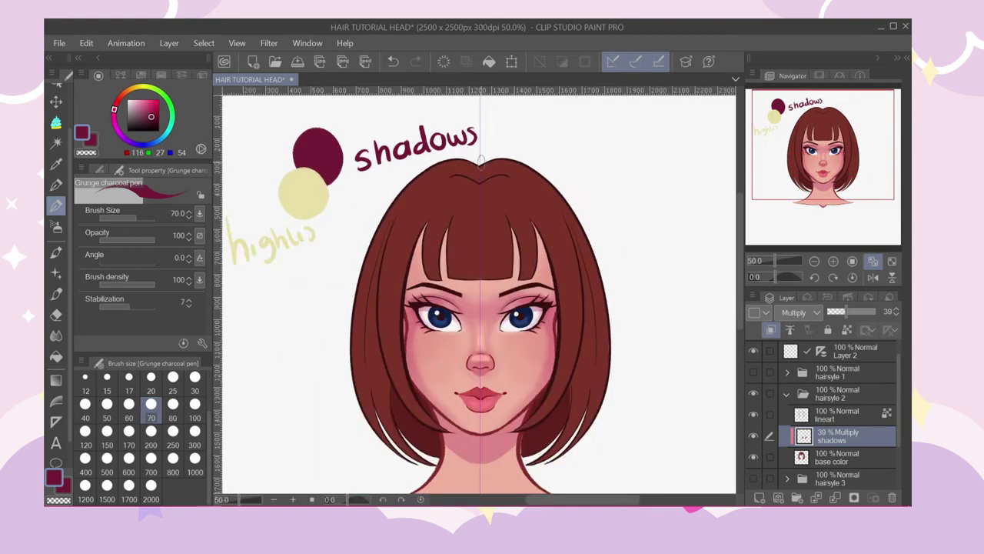
{"action": "scroll", "coordinate": [592, 397], "scroll_direction": "up", "scroll_amount": 2}
{"action": "scroll", "coordinate": [514, 198], "scroll_direction": "down", "scroll_amount": 3}
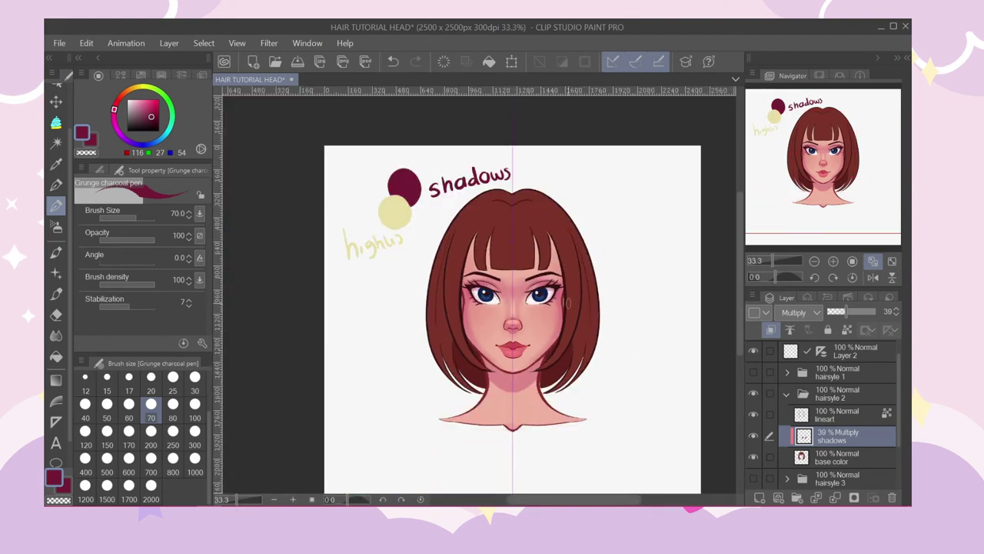
{"action": "scroll", "coordinate": [531, 183], "scroll_direction": "up", "scroll_amount": 1}
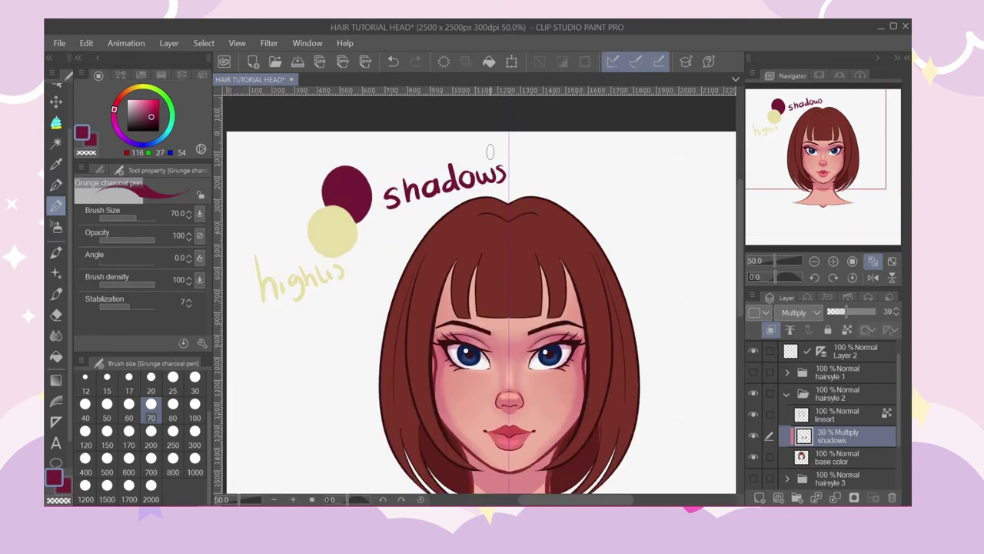
{"action": "key", "text": "b"}
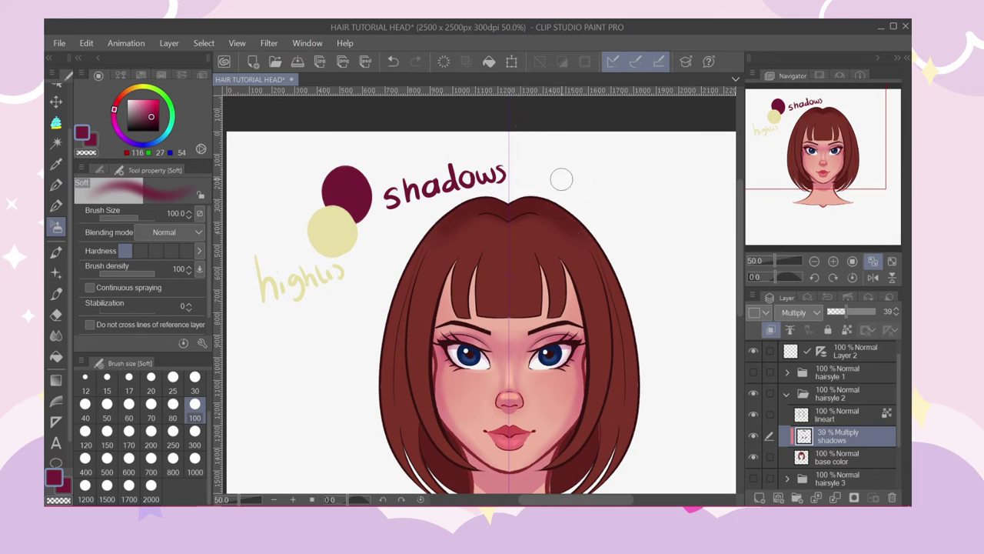
Paint shadow strokes along the outer edge of the crown with the Grunge charcoal pen at size 70.
{"action": "scroll", "coordinate": [569, 185], "scroll_direction": "up", "scroll_amount": 3}
{"action": "key", "text": "p"}
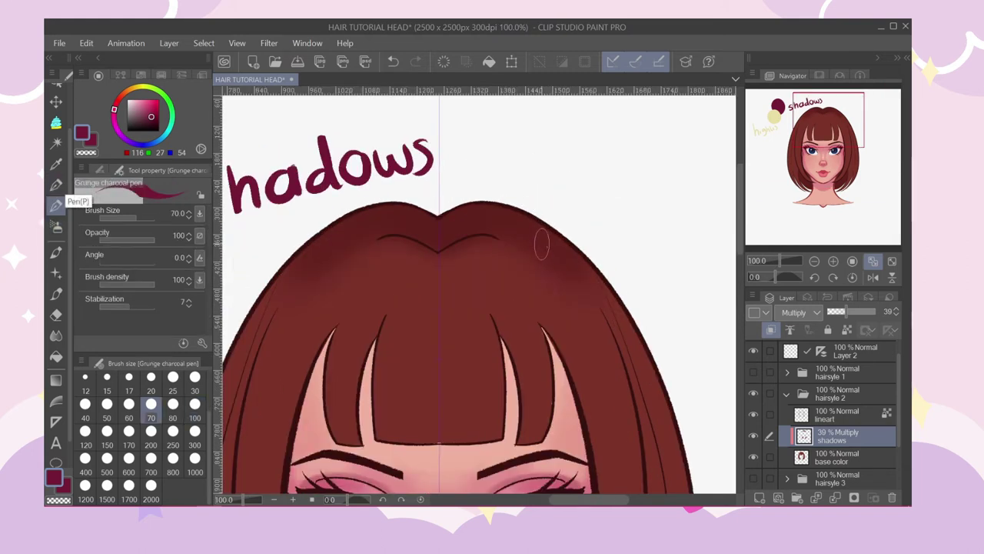
{"action": "scroll", "coordinate": [543, 244], "scroll_direction": "up", "scroll_amount": 2}
{"action": "left_click_drag", "start_coordinate": [506, 224], "coordinate": [666, 370]}
{"action": "mouse_move", "coordinate": [607, 282]}
{"action": "left_mouse_down"}
{"action": "mouse_move", "coordinate": [717, 392]}
{"action": "mouse_move", "coordinate": [615, 258]}
{"action": "left_mouse_up"}
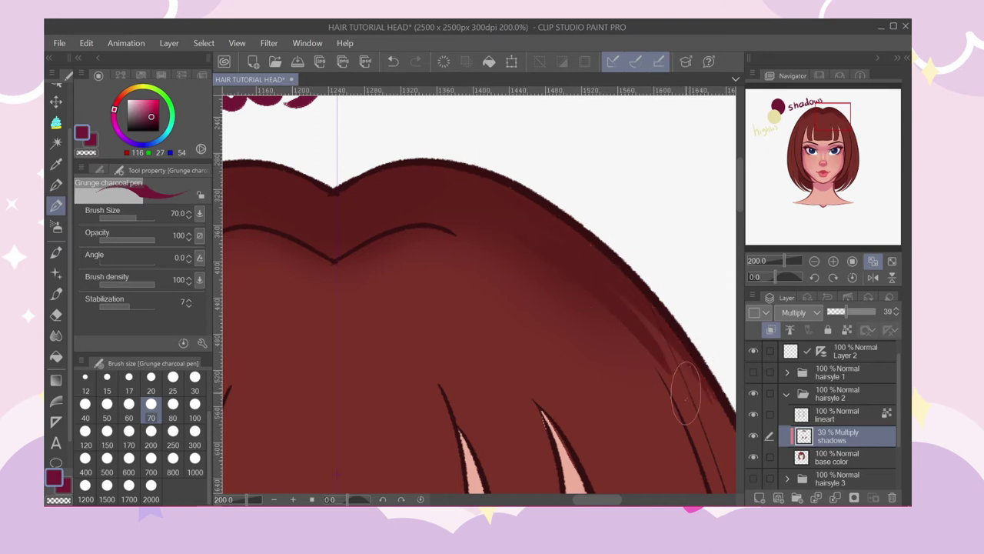
{"action": "scroll", "coordinate": [492, 193], "scroll_direction": "down", "scroll_amount": 2}
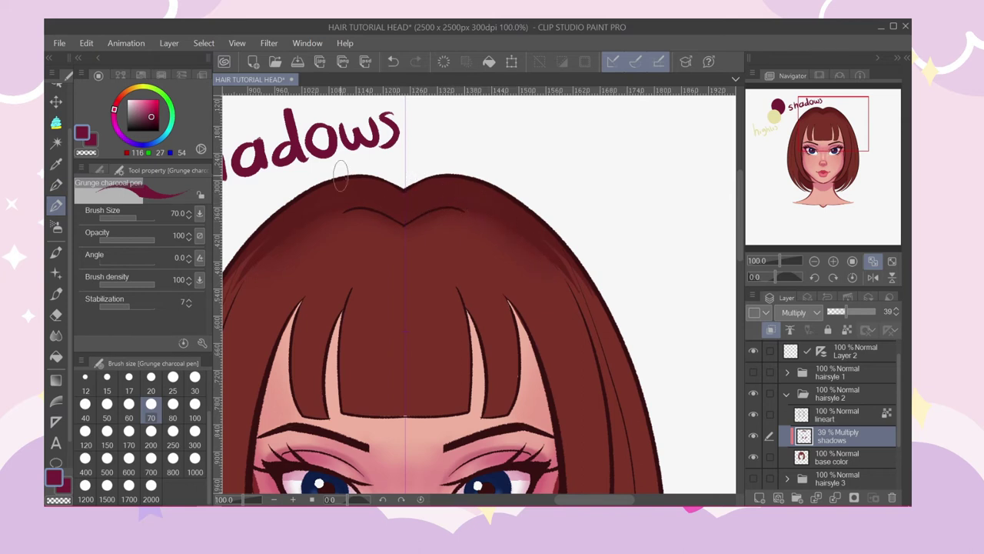
Soften the edges of the crown shadow using the Soft airbrush with transparent colour at size 100.
{"action": "left_click", "coordinate": [56, 226]}
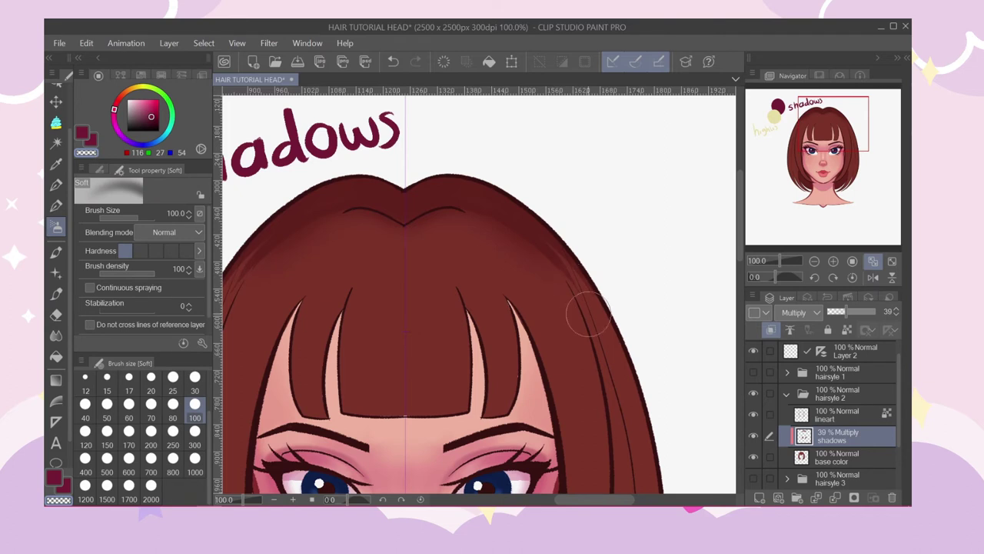
{"action": "scroll", "coordinate": [421, 187], "scroll_direction": "down", "scroll_amount": 1}
{"action": "scroll", "coordinate": [480, 218], "scroll_direction": "down", "scroll_amount": 1}
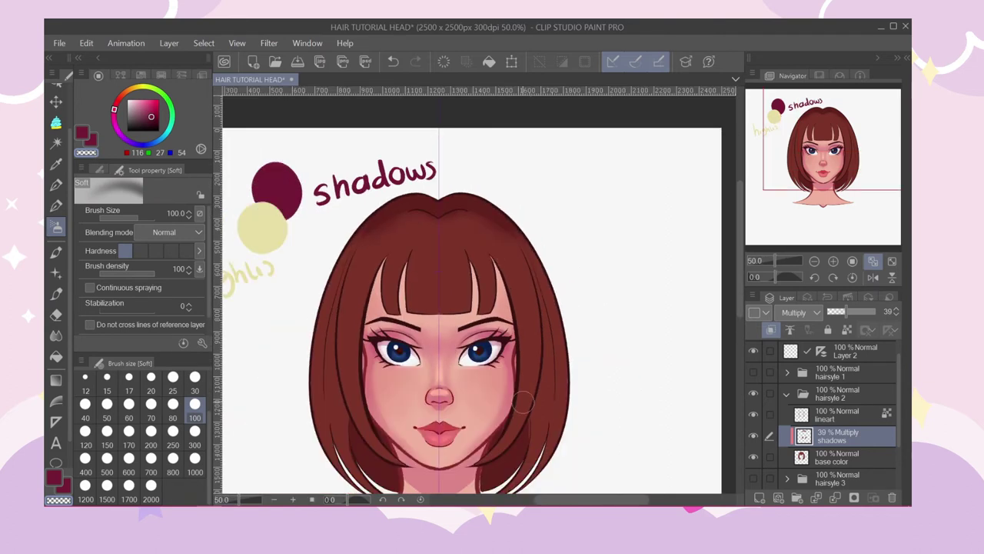
{"action": "scroll", "coordinate": [521, 400], "scroll_direction": "down", "scroll_amount": 1}
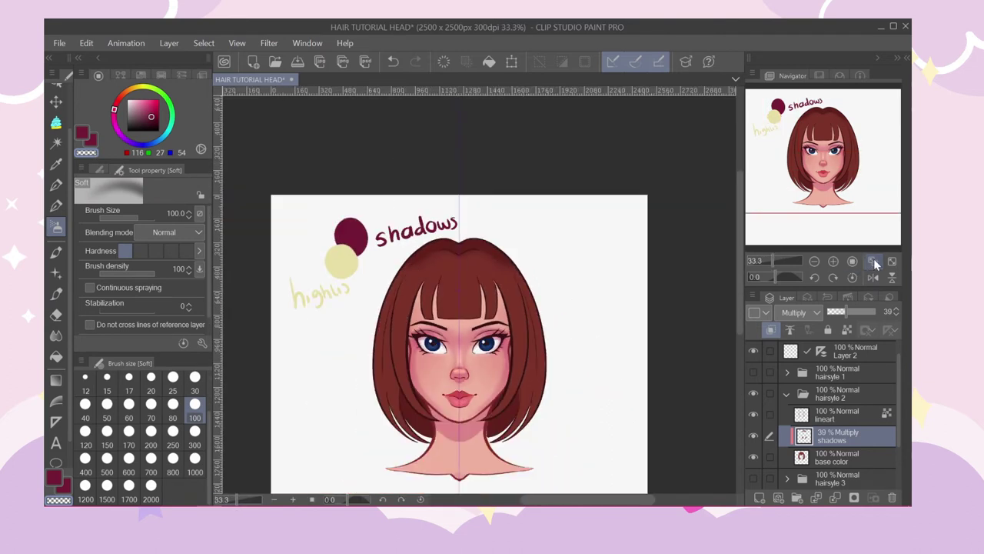
{"action": "left_click", "coordinate": [874, 262]}
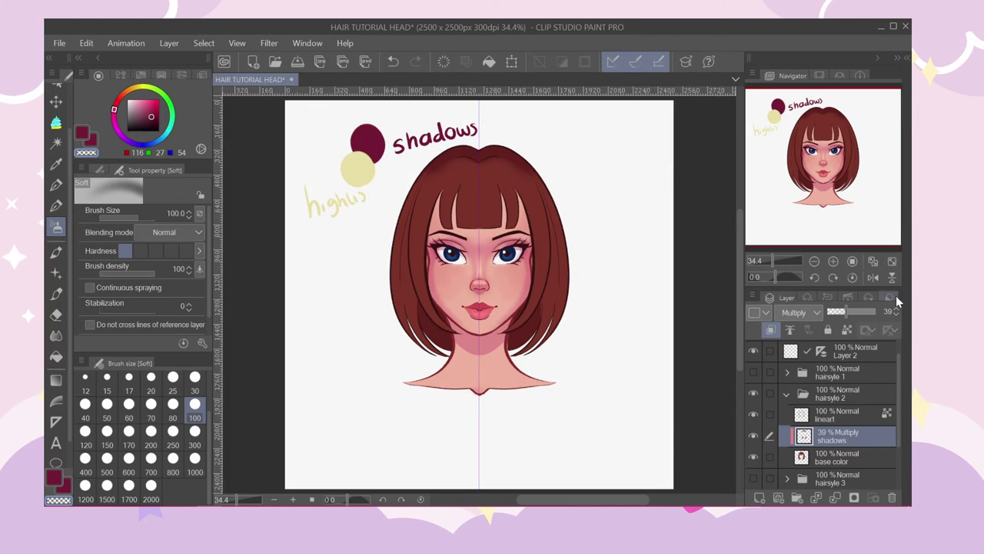
Paint long shadow strands down the outer sides of the bob with the Grunge charcoal pen in RGB 116, 27, 54.
{"action": "key", "text": "p"}
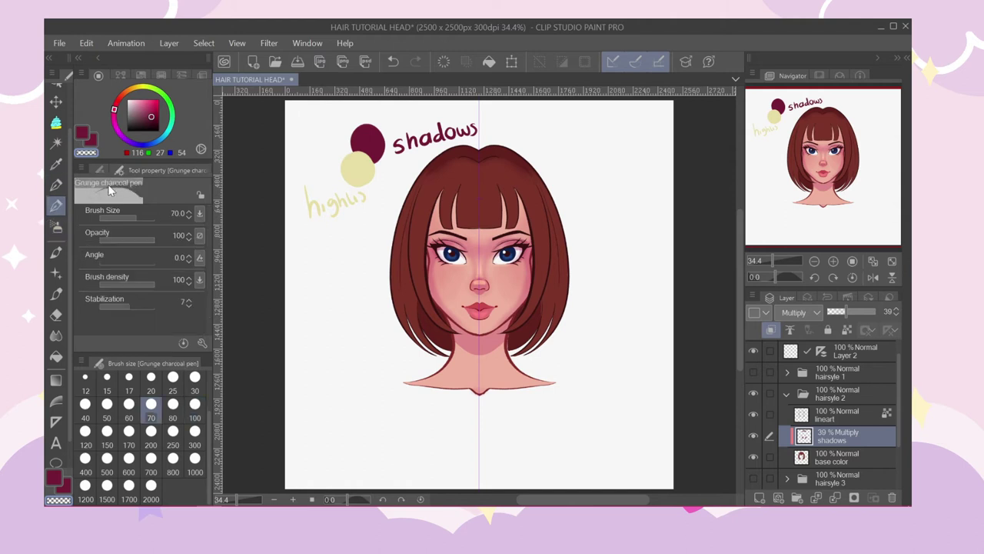
{"action": "scroll", "coordinate": [561, 216], "scroll_direction": "up", "scroll_amount": 1}
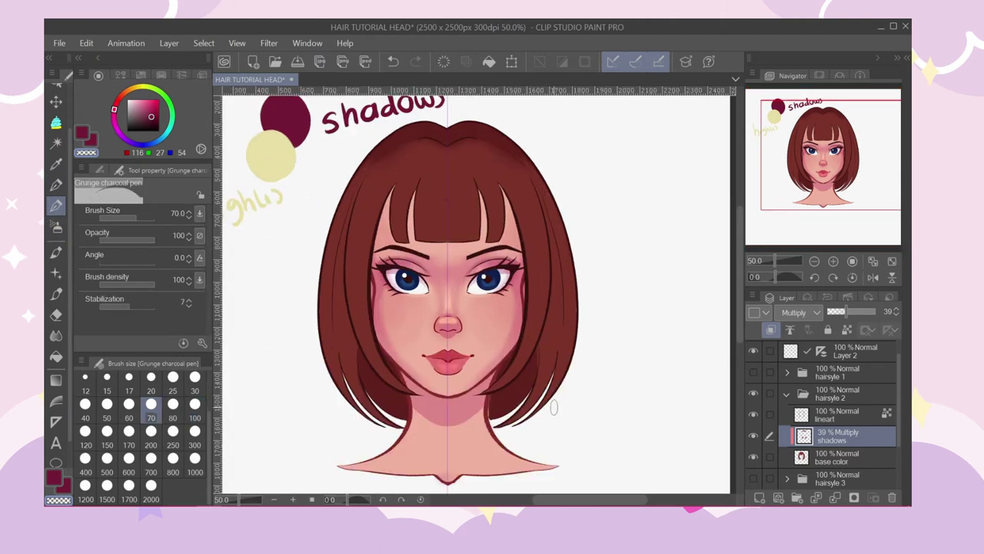
{"action": "left_click", "coordinate": [85, 135]}
{"action": "mouse_move", "coordinate": [536, 179]}
{"action": "left_mouse_down"}
{"action": "mouse_move", "coordinate": [556, 221]}
{"action": "mouse_move", "coordinate": [552, 389]}
{"action": "left_mouse_up"}
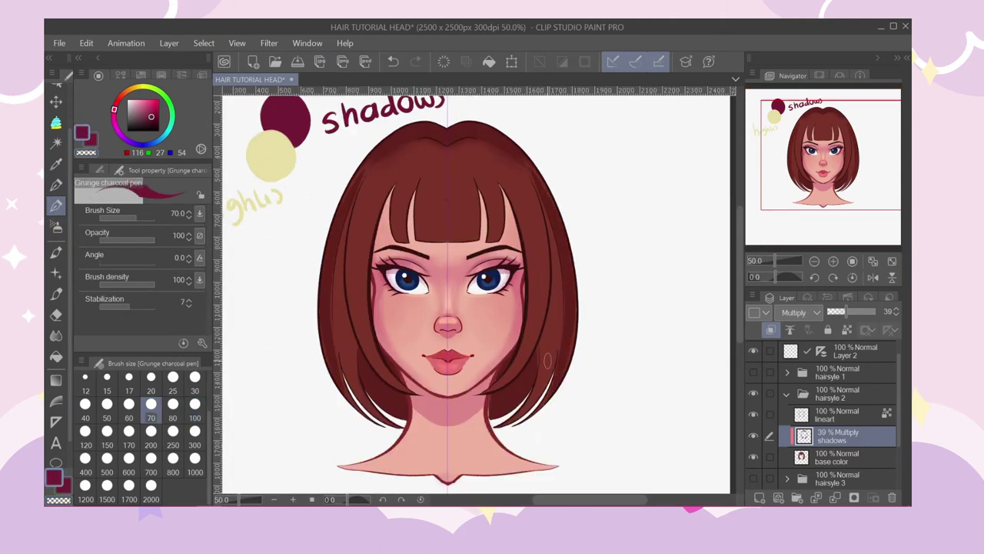
{"action": "key", "text": "ctrl+z"}
{"action": "mouse_move", "coordinate": [541, 187]}
{"action": "left_mouse_down"}
{"action": "mouse_move", "coordinate": [552, 219]}
{"action": "mouse_move", "coordinate": [554, 382]}
{"action": "left_mouse_up"}
{"action": "left_click_drag", "start_coordinate": [556, 220], "coordinate": [562, 369]}
{"action": "key", "text": "ctrl+z"}
{"action": "left_click_drag", "start_coordinate": [540, 188], "coordinate": [566, 320]}
Add more shadow strands through the side hair, curving inward down to the tips below the jaw.
{"action": "scroll", "coordinate": [538, 364], "scroll_direction": "up", "scroll_amount": 1}
{"action": "mouse_move", "coordinate": [567, 273]}
{"action": "left_mouse_down"}
{"action": "mouse_move", "coordinate": [569, 351]}
{"action": "mouse_move", "coordinate": [539, 367]}
{"action": "left_mouse_up"}
{"action": "left_click_drag", "start_coordinate": [548, 192], "coordinate": [506, 434]}
{"action": "scroll", "coordinate": [532, 395], "scroll_direction": "down", "scroll_amount": 2}
{"action": "scroll", "coordinate": [529, 433], "scroll_direction": "up", "scroll_amount": 2}
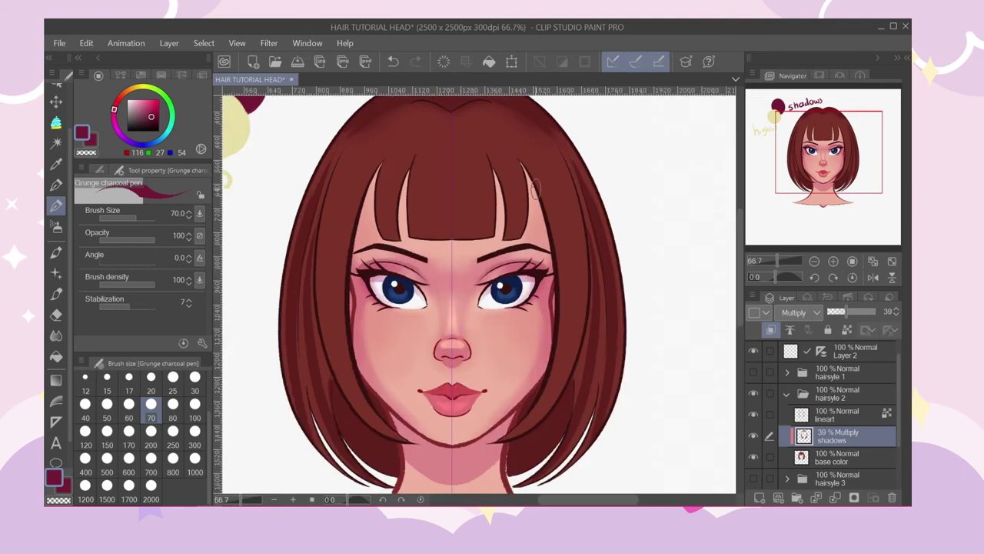
Paint curved shadow strands along the inner front locks beside the face, from the temples to the jaw.
{"action": "key", "text": "ctrl+z"}
{"action": "left_click_drag", "start_coordinate": [531, 166], "coordinate": [521, 430]}
{"action": "key", "text": "ctrl+z"}
{"action": "left_click", "coordinate": [527, 167], "text": "ctrl"}
{"action": "key", "text": "ctrl+z"}
{"action": "left_click_drag", "start_coordinate": [527, 168], "coordinate": [540, 387]}
{"action": "key", "text": "ctrl+z"}
{"action": "mouse_move", "coordinate": [538, 193]}
{"action": "left_mouse_down"}
{"action": "mouse_move", "coordinate": [544, 346]}
{"action": "mouse_move", "coordinate": [493, 448]}
{"action": "left_mouse_up"}
{"action": "left_click_drag", "start_coordinate": [542, 347], "coordinate": [571, 307]}
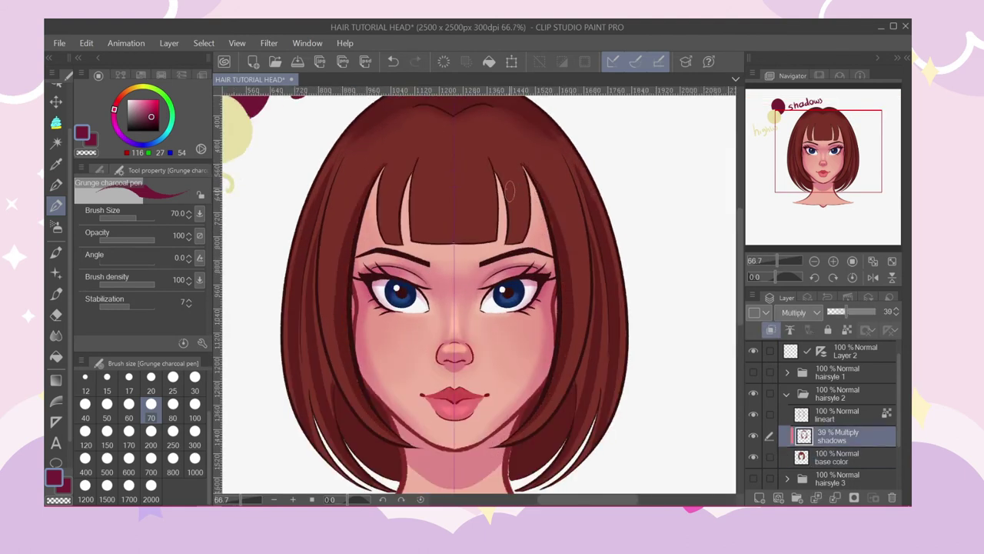
Shade the edges of the bang sections and add shadow strands to the lower side locks.
{"action": "scroll", "coordinate": [511, 191], "scroll_direction": "down", "scroll_amount": 2}
{"action": "scroll", "coordinate": [452, 198], "scroll_direction": "up", "scroll_amount": 3}
{"action": "left_click_drag", "start_coordinate": [487, 132], "coordinate": [461, 244]}
{"action": "scroll", "coordinate": [461, 252], "scroll_direction": "down", "scroll_amount": 2}
{"action": "scroll", "coordinate": [447, 351], "scroll_direction": "up", "scroll_amount": 2}
{"action": "left_click_drag", "start_coordinate": [476, 440], "coordinate": [390, 351]}
{"action": "scroll", "coordinate": [381, 326], "scroll_direction": "down", "scroll_amount": 2}
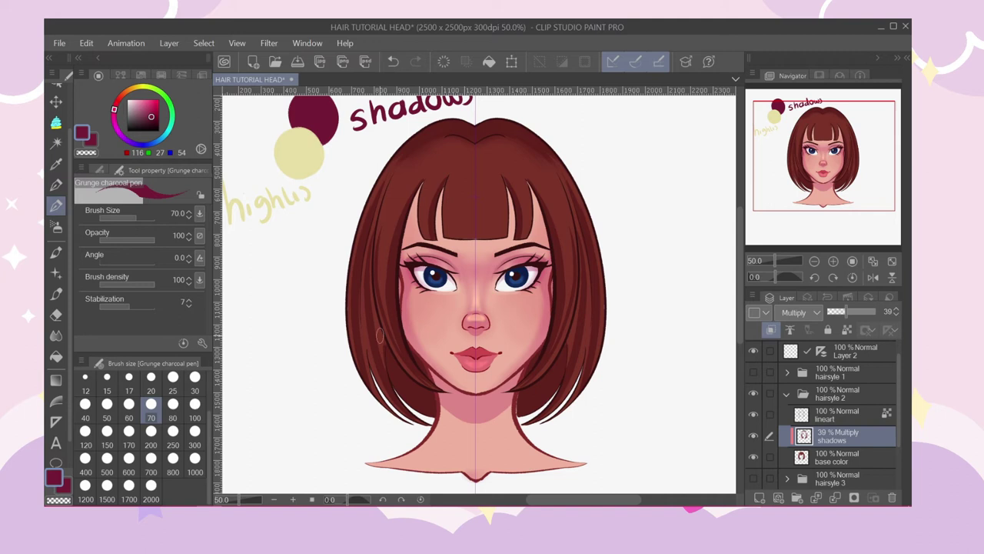
Airbrush a soft shadow across the lower part of the bangs with the Soft airbrush, redoing the first stroke.
{"action": "key", "text": "b"}
{"action": "left_click_drag", "start_coordinate": [484, 233], "coordinate": [526, 240]}
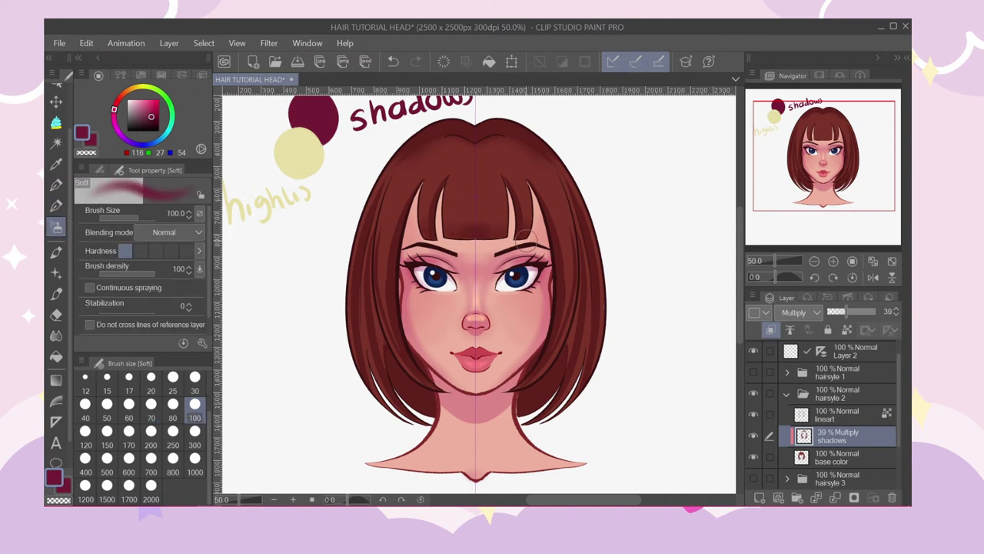
{"action": "left_click", "coordinate": [107, 430]}
{"action": "key", "text": "ctrl+z"}
{"action": "mouse_move", "coordinate": [438, 217]}
{"action": "left_mouse_down"}
{"action": "mouse_move", "coordinate": [519, 239]}
{"action": "mouse_move", "coordinate": [531, 229]}
{"action": "left_mouse_up"}
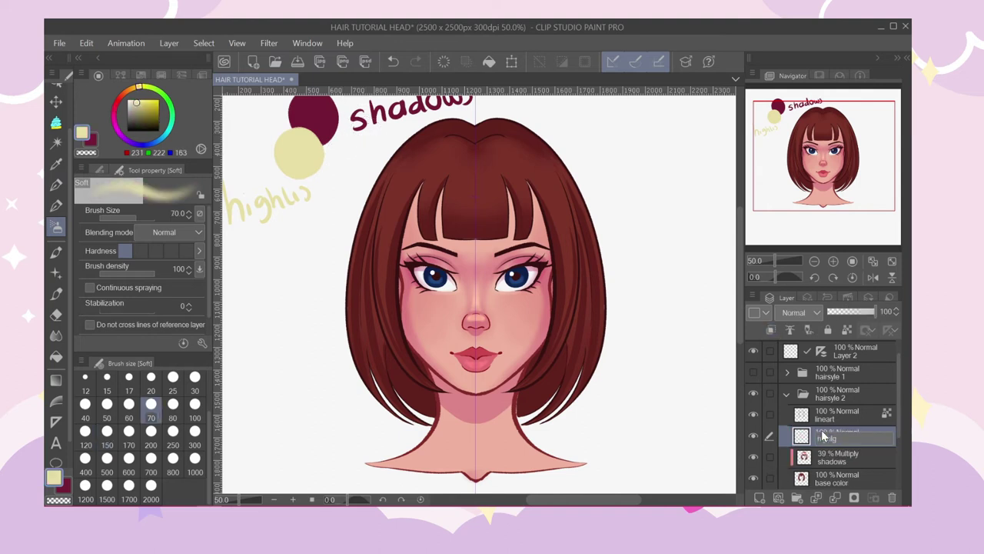
Name the new layer highlights, clip it to the layer below, and set it to Add (Glow) at 21% opacity.
{"action": "type", "text": "s"}
{"action": "key", "text": "Return"}
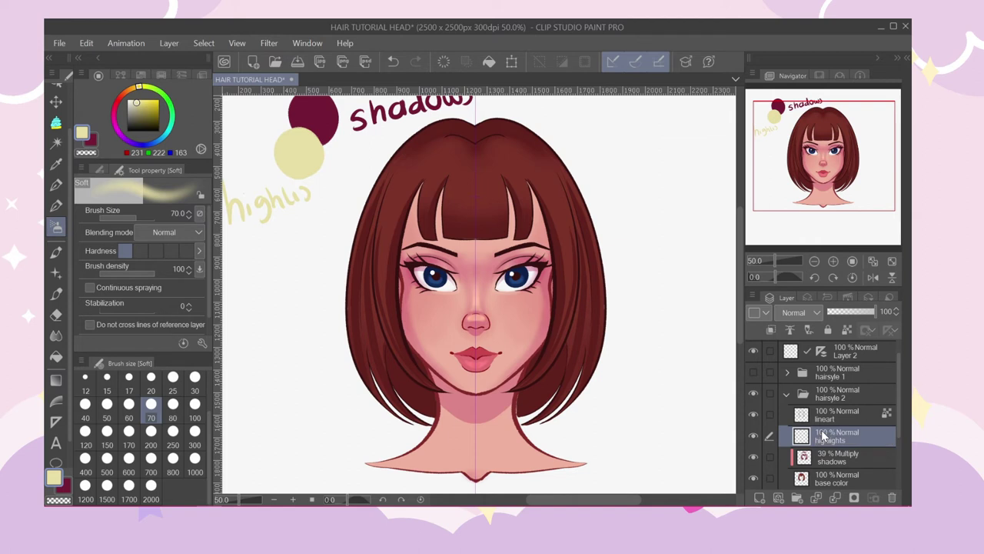
{"action": "left_click", "coordinate": [796, 312]}
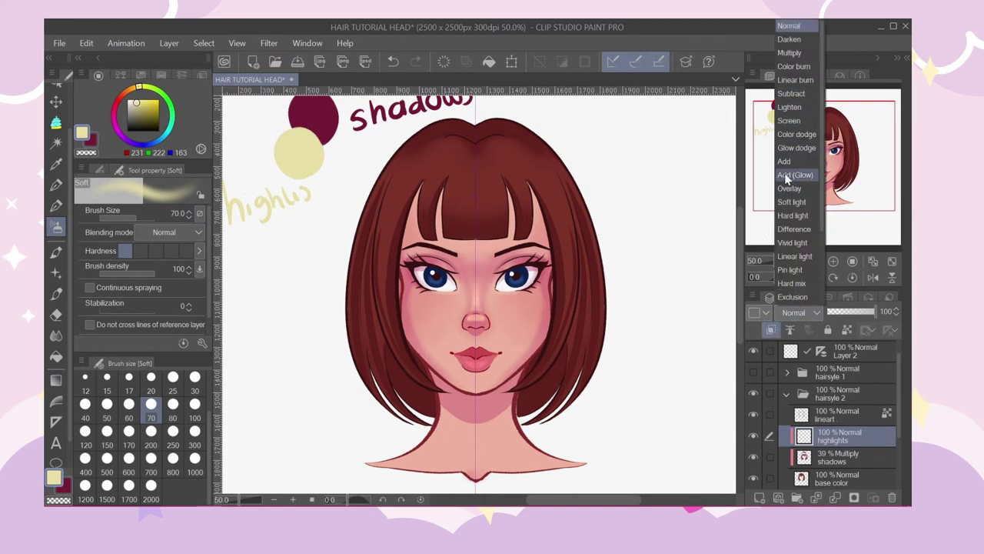
{"action": "left_click", "coordinate": [803, 175]}
{"action": "left_click", "coordinate": [838, 313]}
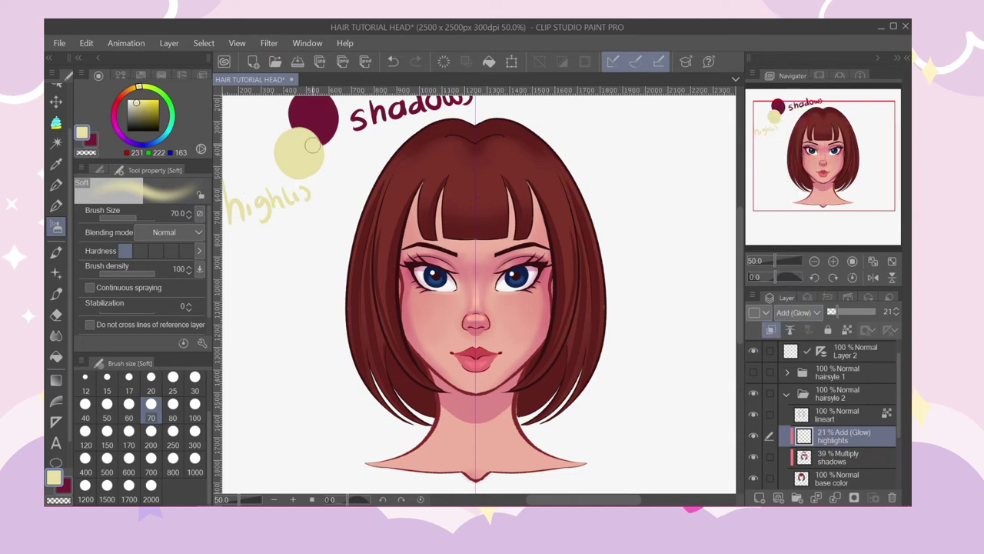
Paint curved highlight bands across the crown and the bangs with the Grunge charcoal pen in RGB 231, 222, 163.
{"action": "left_click", "coordinate": [58, 206]}
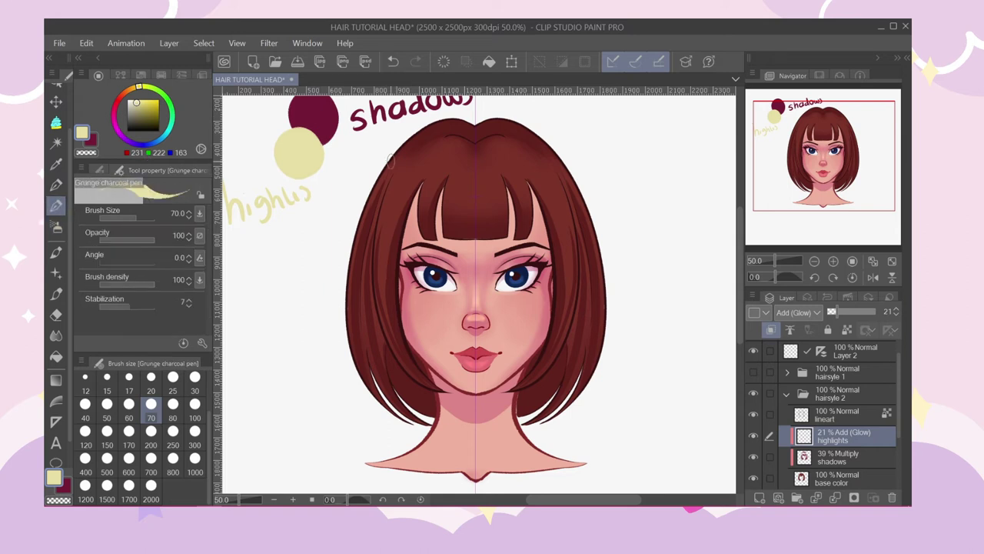
{"action": "mouse_move", "coordinate": [396, 147]}
{"action": "left_mouse_down"}
{"action": "mouse_move", "coordinate": [477, 163]}
{"action": "mouse_move", "coordinate": [554, 150]}
{"action": "left_mouse_up"}
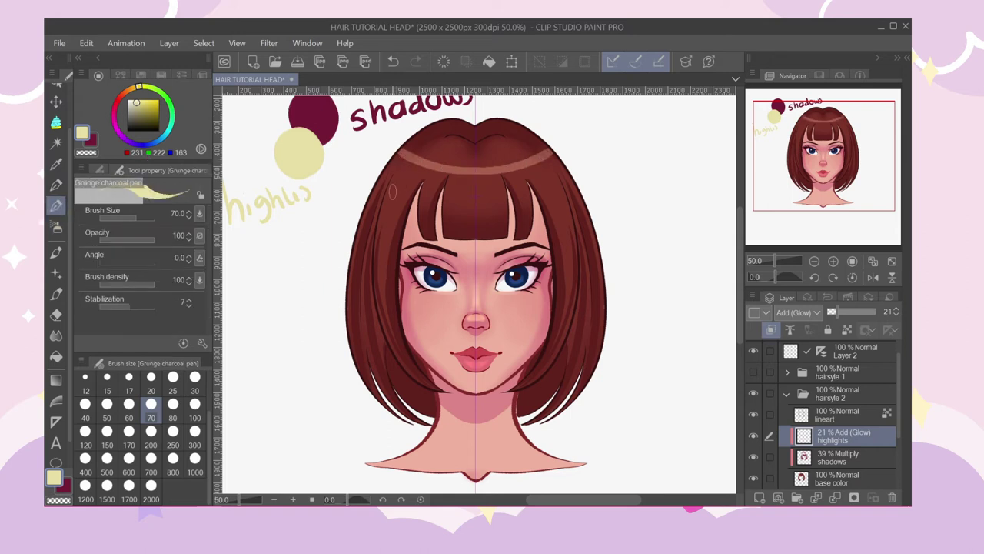
{"action": "left_click_drag", "start_coordinate": [382, 214], "coordinate": [538, 202]}
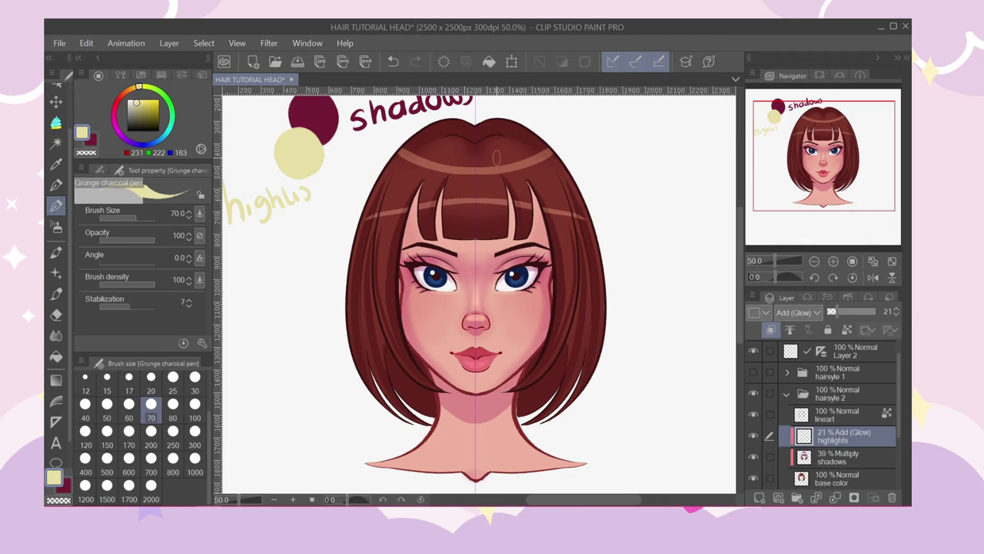
Undo the earlier highlight bands and paint a curved highlight line across the hair just above the bangs.
{"action": "key", "text": "ctrl+z"}
{"action": "key", "text": "ctrl+z"}
{"action": "left_click_drag", "start_coordinate": [389, 168], "coordinate": [552, 176]}
{"action": "left_click_drag", "start_coordinate": [400, 222], "coordinate": [538, 219]}
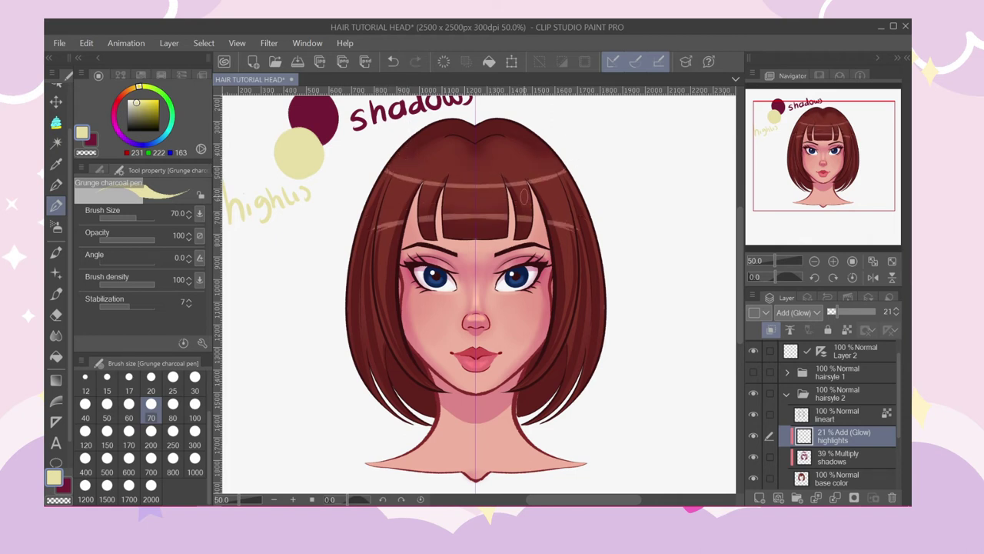
{"action": "key", "text": "ctrl+z"}
{"action": "mouse_move", "coordinate": [359, 228]}
{"action": "left_mouse_down"}
{"action": "mouse_move", "coordinate": [404, 216]}
{"action": "mouse_move", "coordinate": [525, 216]}
{"action": "left_mouse_up"}
{"action": "key", "text": "ctrl+z"}
Paint the lower edge of the highlight across the bangs and fill the area between the lines as one wide band.
{"action": "mouse_move", "coordinate": [355, 223]}
{"action": "left_mouse_down"}
{"action": "mouse_move", "coordinate": [405, 215]}
{"action": "mouse_move", "coordinate": [621, 228]}
{"action": "left_mouse_up"}
{"action": "mouse_move", "coordinate": [379, 195]}
{"action": "left_mouse_down"}
{"action": "mouse_move", "coordinate": [538, 192]}
{"action": "mouse_move", "coordinate": [374, 201]}
{"action": "mouse_move", "coordinate": [438, 198]}
{"action": "mouse_move", "coordinate": [386, 196]}
{"action": "left_mouse_up"}
{"action": "key", "text": "ctrl+z"}
{"action": "scroll", "coordinate": [388, 204], "scroll_direction": "up", "scroll_amount": 1}
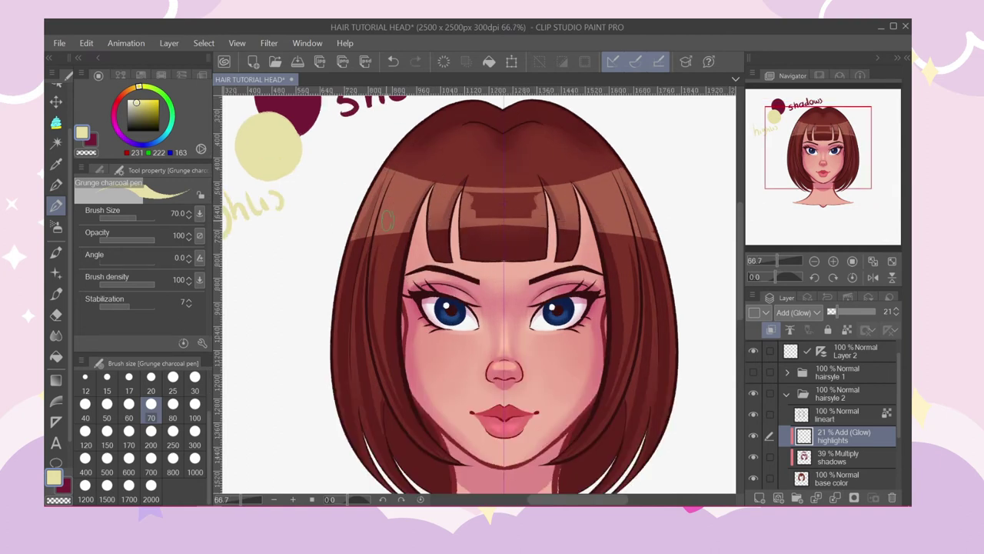
{"action": "left_click_drag", "start_coordinate": [470, 209], "coordinate": [515, 201]}
Set the Grunge charcoal pen to transparent colour and carve thin strand gaps into the side highlights, redoing the first strokes.
{"action": "scroll", "coordinate": [395, 135], "scroll_direction": "down", "scroll_amount": 2}
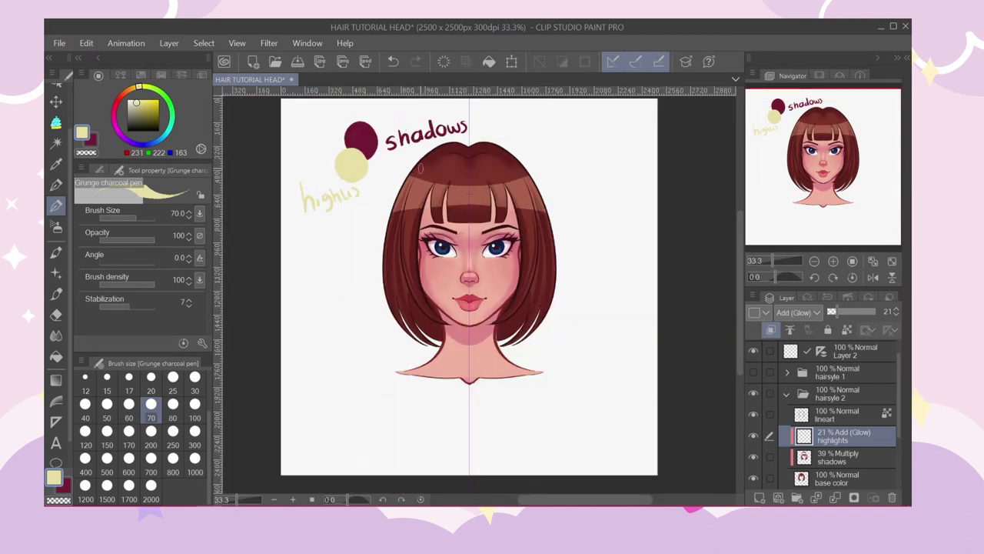
{"action": "scroll", "coordinate": [420, 169], "scroll_direction": "up", "scroll_amount": 1}
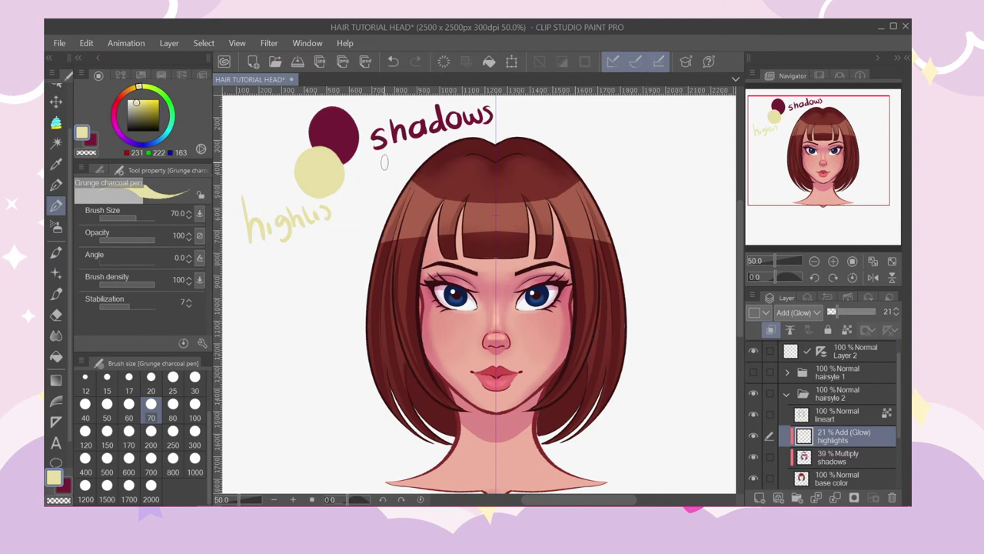
{"action": "scroll", "coordinate": [384, 162], "scroll_direction": "down", "scroll_amount": 1}
{"action": "scroll", "coordinate": [382, 191], "scroll_direction": "up", "scroll_amount": 1}
{"action": "scroll", "coordinate": [376, 181], "scroll_direction": "down", "scroll_amount": 1}
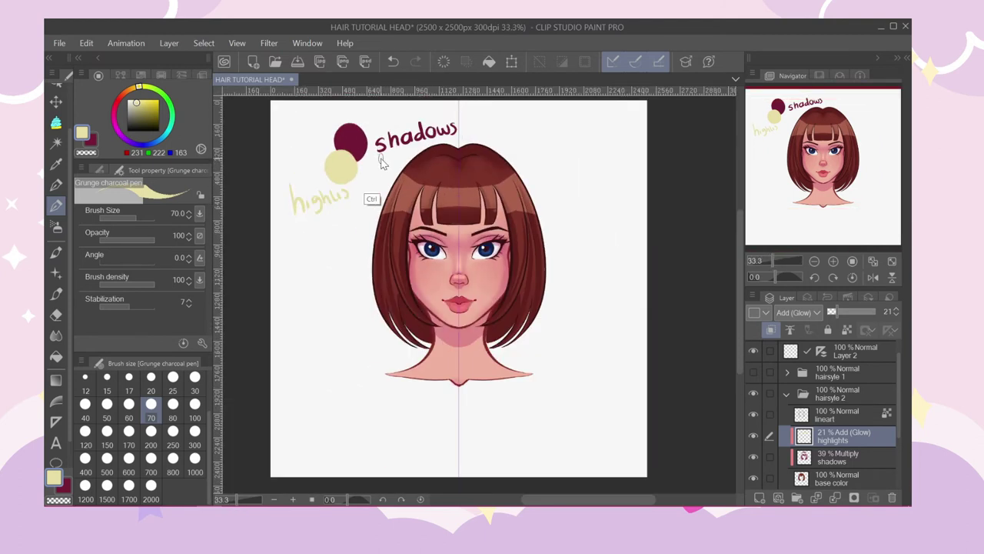
{"action": "scroll", "coordinate": [372, 173], "scroll_direction": "up", "scroll_amount": 2}
{"action": "left_click", "coordinate": [86, 153]}
{"action": "mouse_move", "coordinate": [444, 206]}
{"action": "left_mouse_down"}
{"action": "mouse_move", "coordinate": [413, 294]}
{"action": "mouse_move", "coordinate": [431, 227]}
{"action": "mouse_move", "coordinate": [419, 250]}
{"action": "left_mouse_up"}
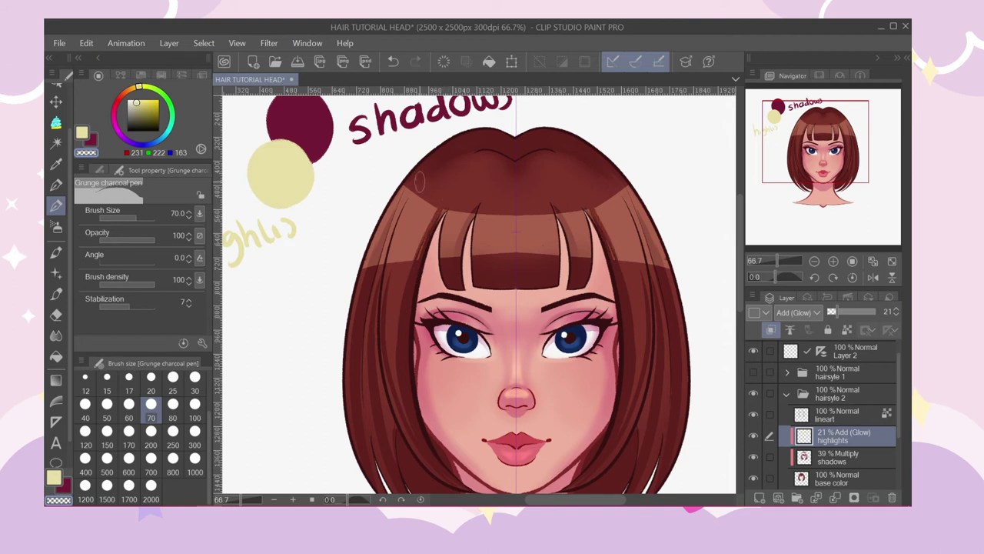
{"action": "mouse_move", "coordinate": [399, 207]}
{"action": "left_mouse_down"}
{"action": "mouse_move", "coordinate": [369, 303]}
{"action": "mouse_move", "coordinate": [379, 265]}
{"action": "left_mouse_up"}
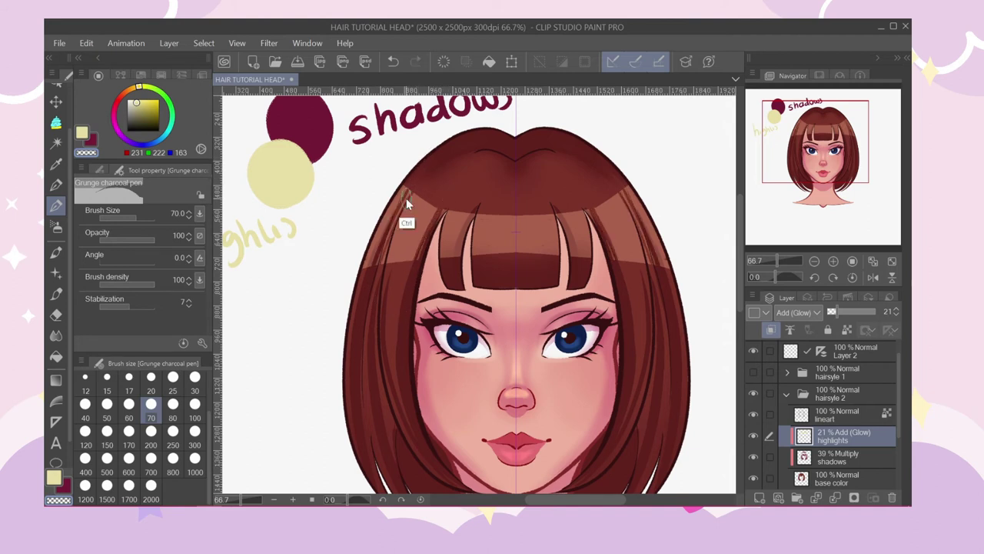
{"action": "key", "text": "ctrl+z"}
{"action": "key", "text": "ctrl+z"}
{"action": "key", "text": "ctrl+z"}
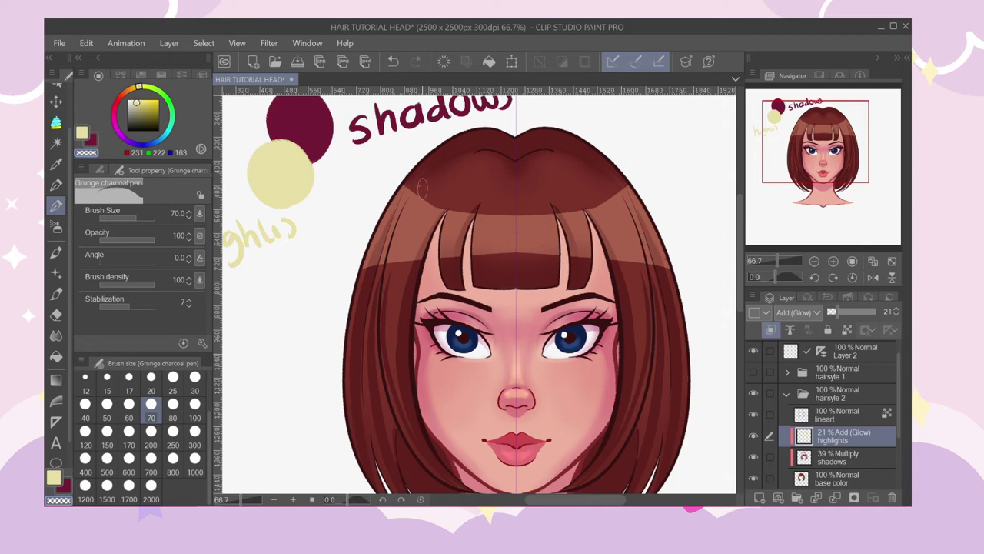
{"action": "left_click_drag", "start_coordinate": [444, 197], "coordinate": [417, 266]}
{"action": "mouse_move", "coordinate": [473, 198]}
{"action": "left_mouse_down"}
{"action": "mouse_move", "coordinate": [454, 277]}
{"action": "mouse_move", "coordinate": [486, 182]}
{"action": "mouse_move", "coordinate": [455, 264]}
{"action": "left_mouse_up"}
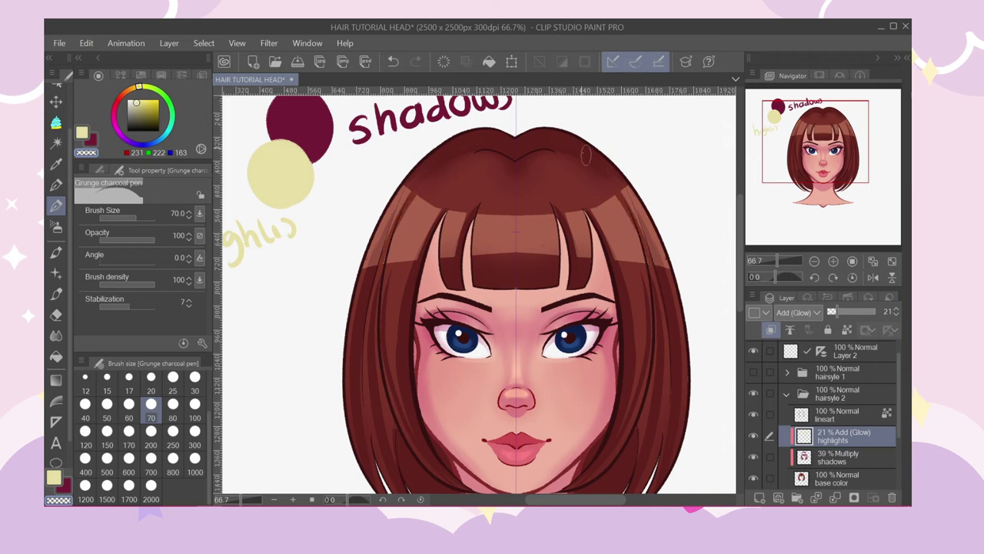
Carve more strand gaps through the highlight beside the bangs and in the central bang section.
{"action": "key", "text": "ctrl+z"}
{"action": "left_click_drag", "start_coordinate": [600, 193], "coordinate": [631, 269]}
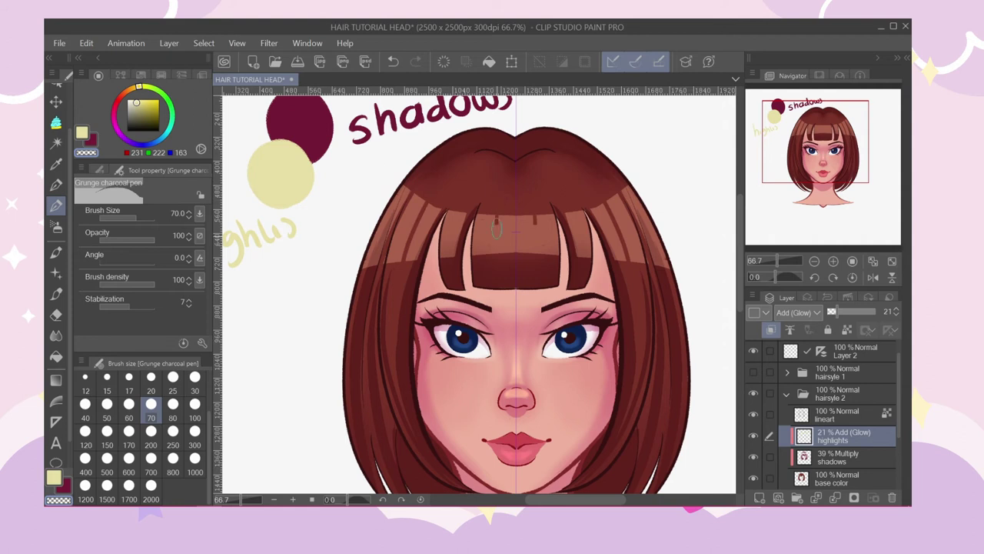
{"action": "left_click_drag", "start_coordinate": [497, 229], "coordinate": [495, 254]}
{"action": "key", "text": "ctrl+z"}
{"action": "left_click_drag", "start_coordinate": [494, 207], "coordinate": [489, 254]}
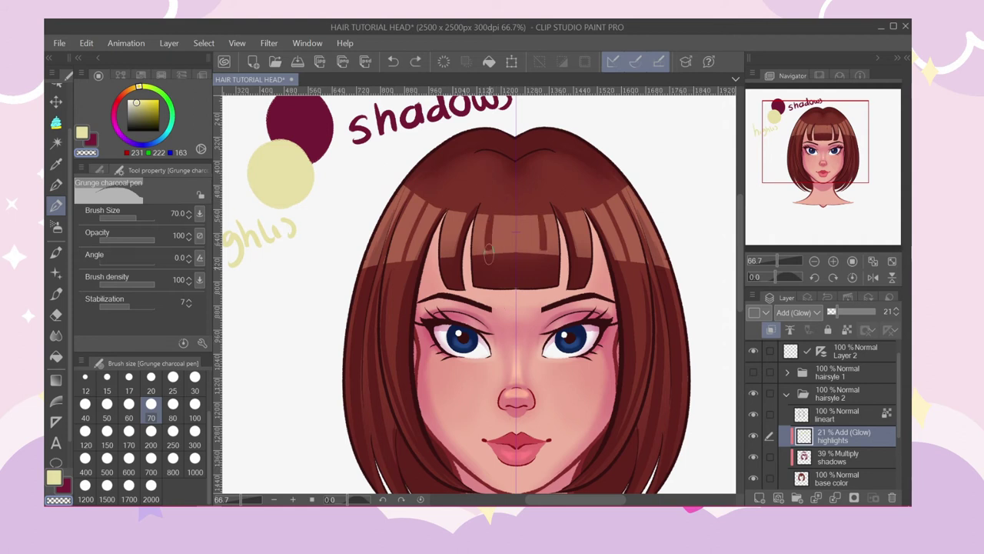
{"action": "scroll", "coordinate": [497, 168], "scroll_direction": "down", "scroll_amount": 2}
{"action": "scroll", "coordinate": [448, 146], "scroll_direction": "up", "scroll_amount": 1}
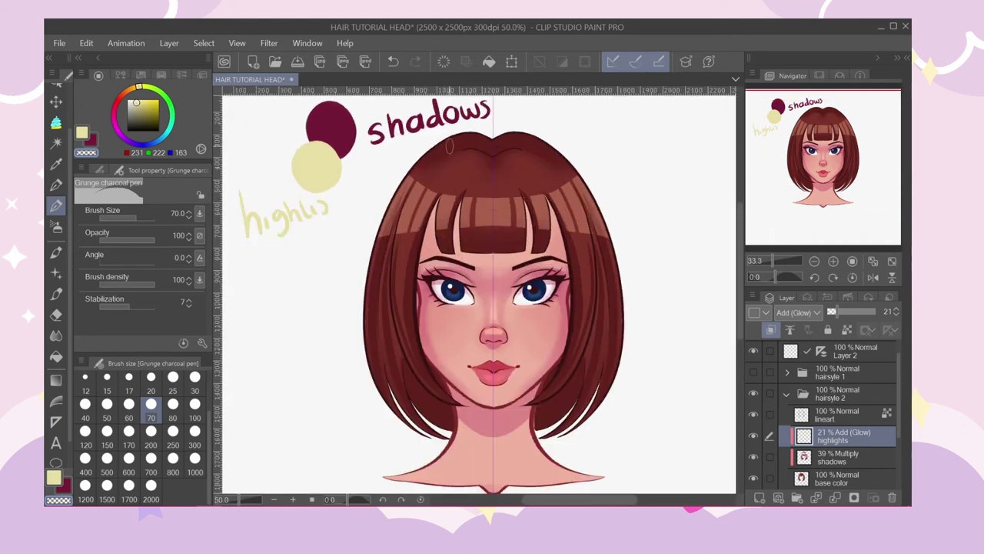
Airbrush the highlight colour softly over the band with the Soft airbrush at size 170, redoing the size 200 attempt.
{"action": "left_click", "coordinate": [56, 226]}
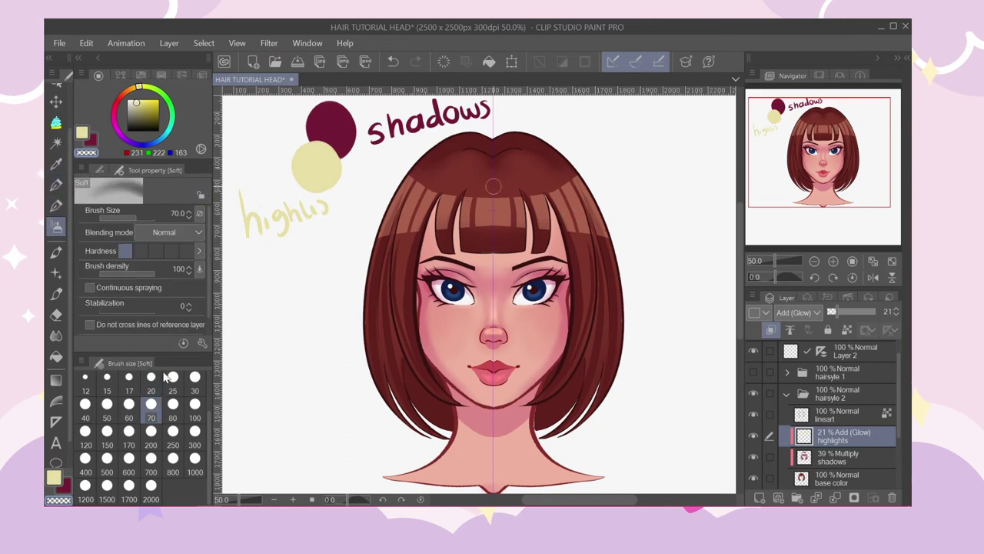
{"action": "left_click", "coordinate": [151, 431]}
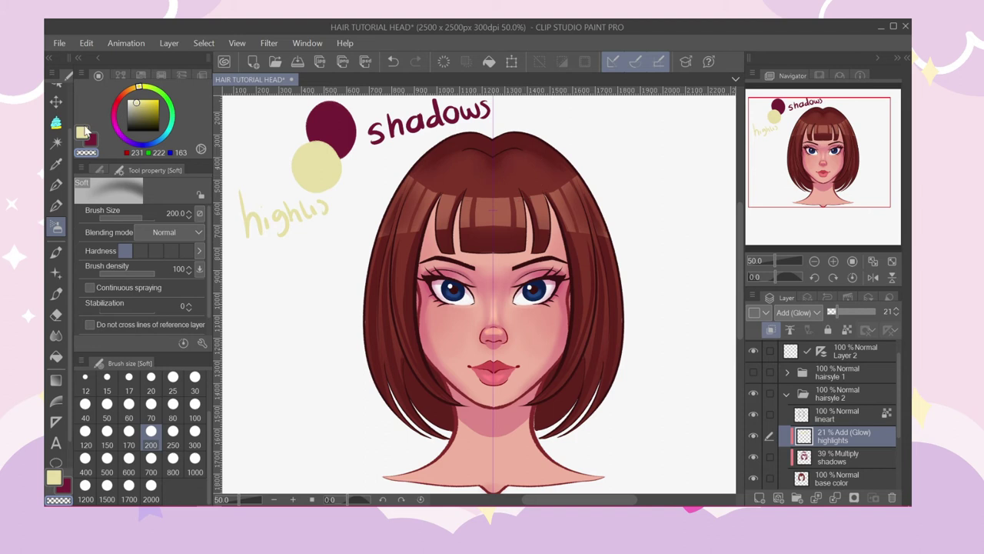
{"action": "left_click", "coordinate": [83, 132]}
{"action": "mouse_move", "coordinate": [588, 206]}
{"action": "left_mouse_down"}
{"action": "mouse_move", "coordinate": [569, 229]}
{"action": "mouse_move", "coordinate": [547, 221]}
{"action": "mouse_move", "coordinate": [526, 233]}
{"action": "mouse_move", "coordinate": [490, 191]}
{"action": "mouse_move", "coordinate": [471, 217]}
{"action": "mouse_move", "coordinate": [415, 185]}
{"action": "left_mouse_up"}
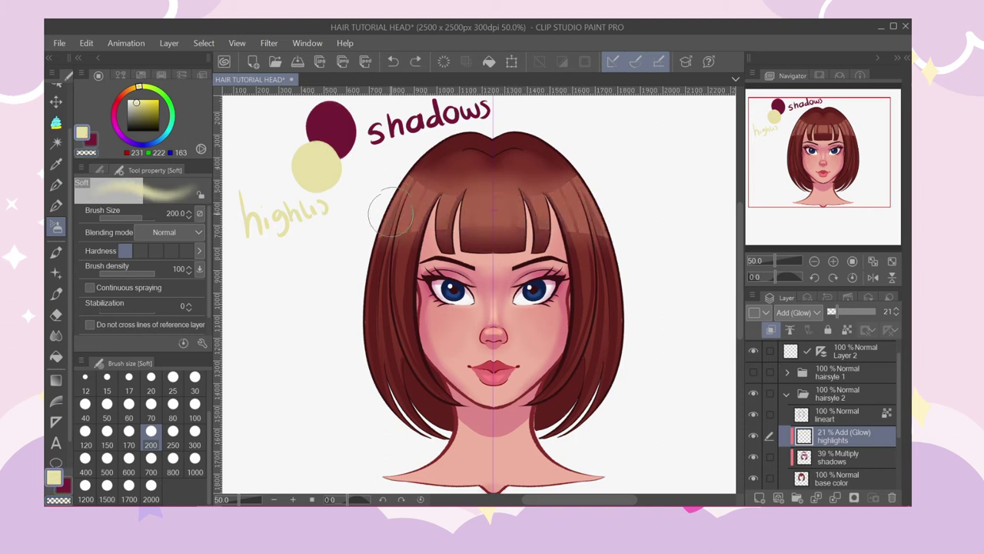
{"action": "left_click", "coordinate": [151, 404]}
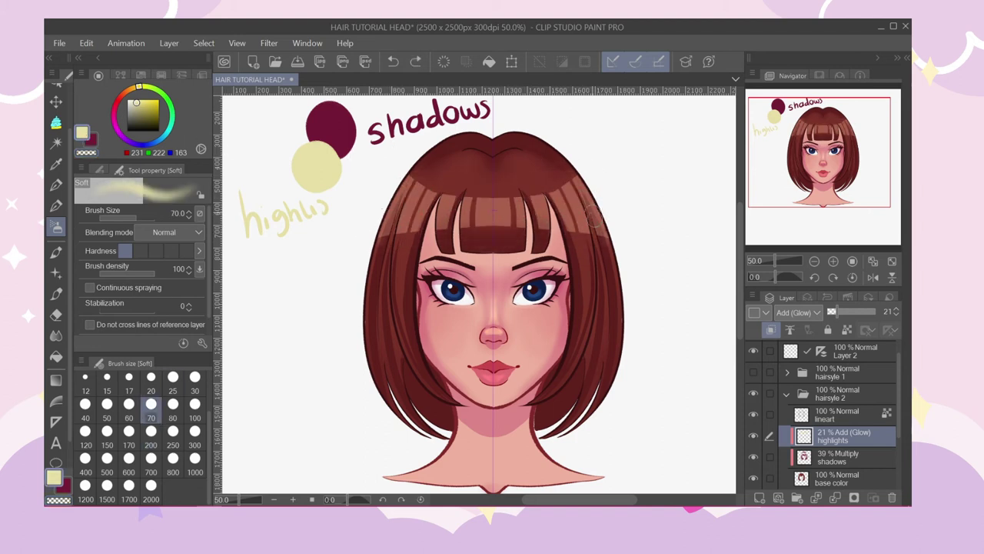
{"action": "left_click", "coordinate": [129, 433]}
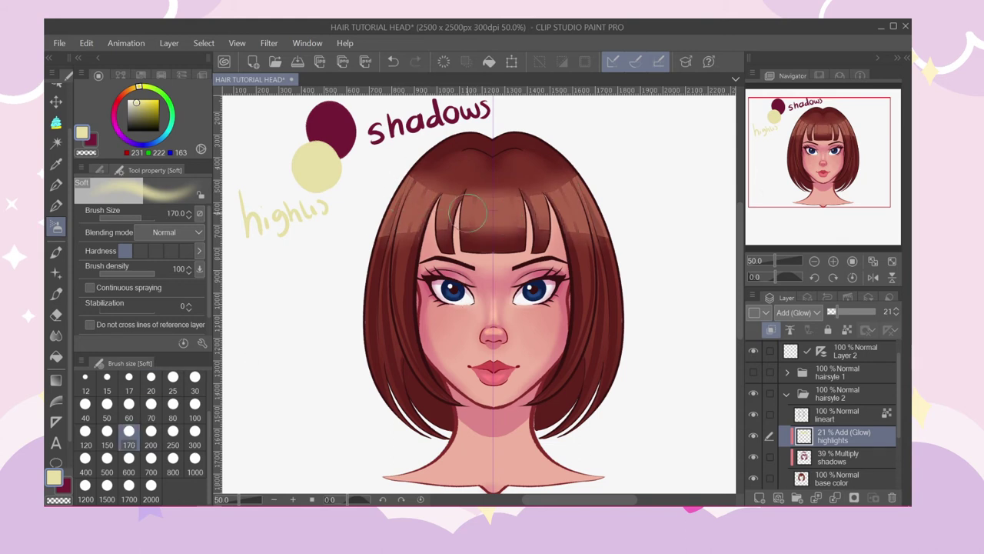
Soften the highlight band's edges with the Soft airbrush in transparent colour at size 120, and lower the highlights layer to 17% opacity.
{"action": "left_click", "coordinate": [84, 431]}
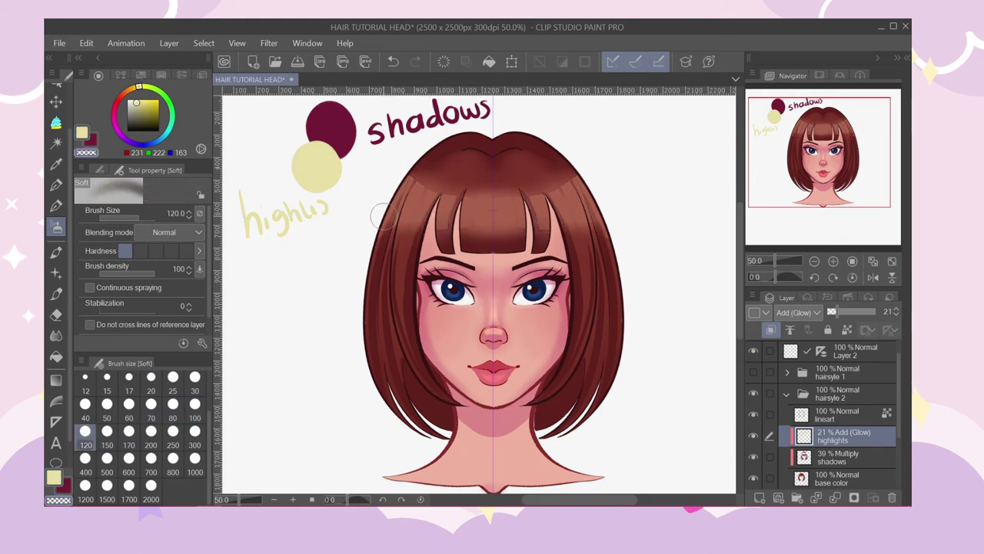
{"action": "left_click_drag", "start_coordinate": [383, 216], "coordinate": [404, 186]}
{"action": "left_click_drag", "start_coordinate": [438, 241], "coordinate": [493, 233]}
{"action": "left_click_drag", "start_coordinate": [413, 185], "coordinate": [493, 190]}
{"action": "left_click", "coordinate": [835, 312]}
{"action": "scroll", "coordinate": [428, 176], "scroll_direction": "down", "scroll_amount": 2}
{"action": "scroll", "coordinate": [408, 169], "scroll_direction": "up", "scroll_amount": 1}
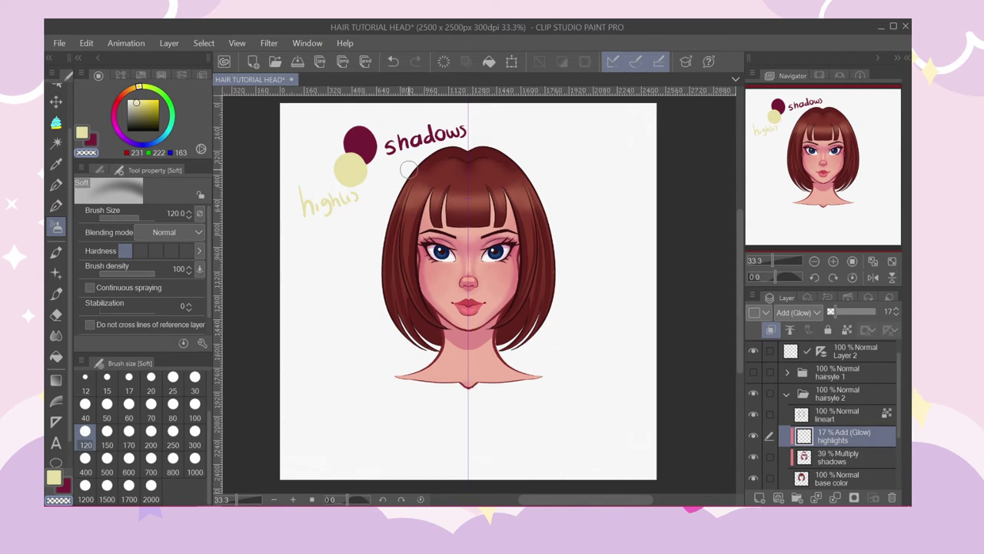
Paint long thin highlight strands down the side locks with the Grunge charcoal pen at size 70 in the highlight colour.
{"action": "scroll", "coordinate": [411, 244], "scroll_direction": "up", "scroll_amount": 2}
{"action": "left_click", "coordinate": [56, 206]}
{"action": "key", "text": "c"}
{"action": "mouse_move", "coordinate": [419, 174]}
{"action": "left_mouse_down"}
{"action": "mouse_move", "coordinate": [428, 368]}
{"action": "mouse_move", "coordinate": [454, 394]}
{"action": "left_mouse_up"}
{"action": "key", "text": "ctrl+z"}
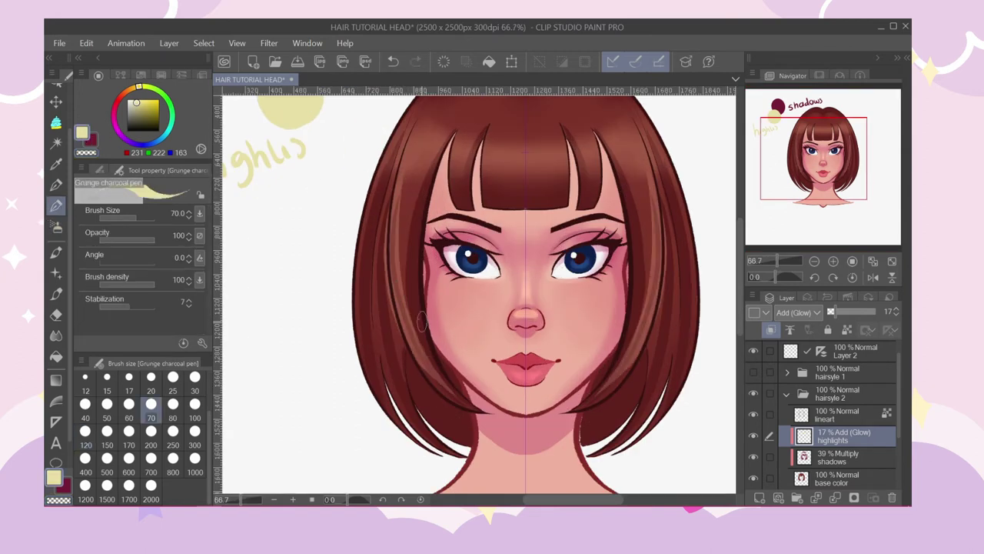
{"action": "scroll", "coordinate": [431, 323], "scroll_direction": "down", "scroll_amount": 3}
{"action": "scroll", "coordinate": [511, 333], "scroll_direction": "up", "scroll_amount": 3}
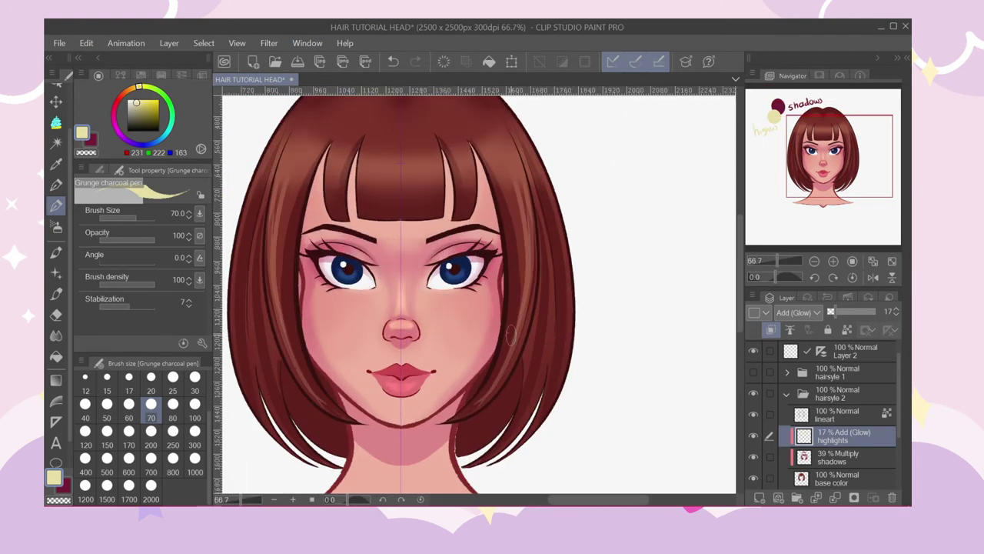
Undo the last strand and repaint the long highlight strands on the locks beside the face.
{"action": "key", "text": "ctrl+z"}
{"action": "scroll", "coordinate": [430, 284], "scroll_direction": "down", "scroll_amount": 2}
{"action": "scroll", "coordinate": [475, 296], "scroll_direction": "up", "scroll_amount": 2}
{"action": "scroll", "coordinate": [435, 240], "scroll_direction": "down", "scroll_amount": 1}
{"action": "left_click_drag", "start_coordinate": [478, 185], "coordinate": [469, 372]}
{"action": "key", "text": "ctrl+z"}
{"action": "key", "text": "ctrl+z"}
{"action": "left_click_drag", "start_coordinate": [494, 210], "coordinate": [471, 380]}
{"action": "scroll", "coordinate": [376, 212], "scroll_direction": "down", "scroll_amount": 2}
{"action": "scroll", "coordinate": [323, 194], "scroll_direction": "up", "scroll_amount": 2}
Fade the highlight strands on the upper side locks with the Soft airbrush in transparent colour at size 120.
{"action": "left_click", "coordinate": [56, 226]}
{"action": "key", "text": "c"}
{"action": "left_click_drag", "start_coordinate": [343, 192], "coordinate": [339, 219]}
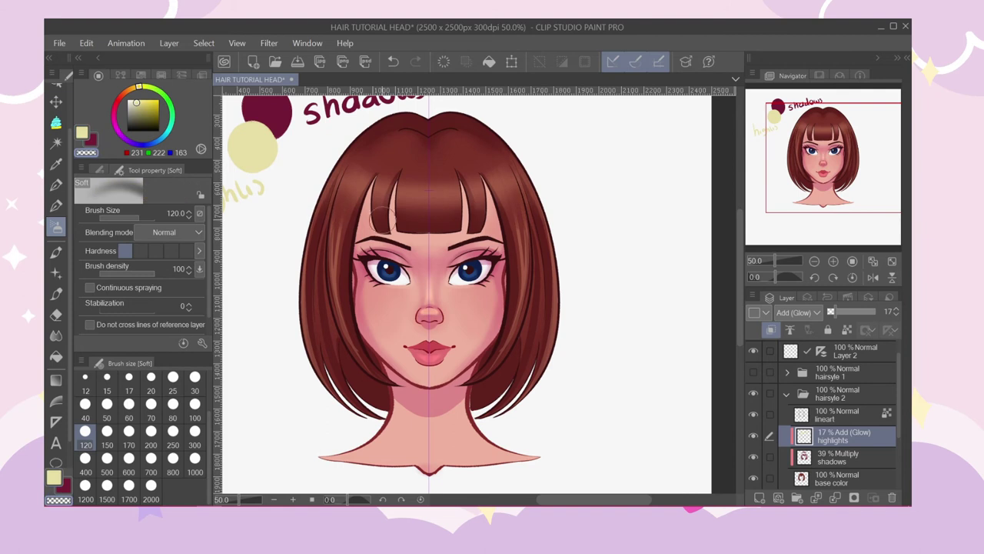
{"action": "left_click_drag", "start_coordinate": [822, 160], "coordinate": [814, 160]}
Add a layer named extra hair above the lineart and sample a dark hair colour for the Grunge charcoal pen.
{"action": "left_click", "coordinate": [821, 418]}
{"action": "left_click", "coordinate": [336, 243], "text": "alt"}
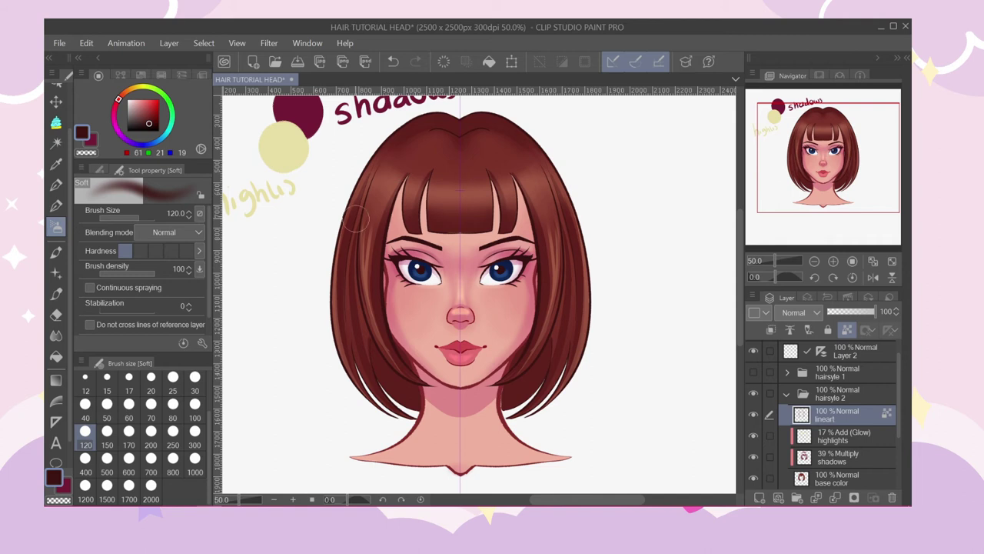
{"action": "left_click", "coordinate": [760, 497]}
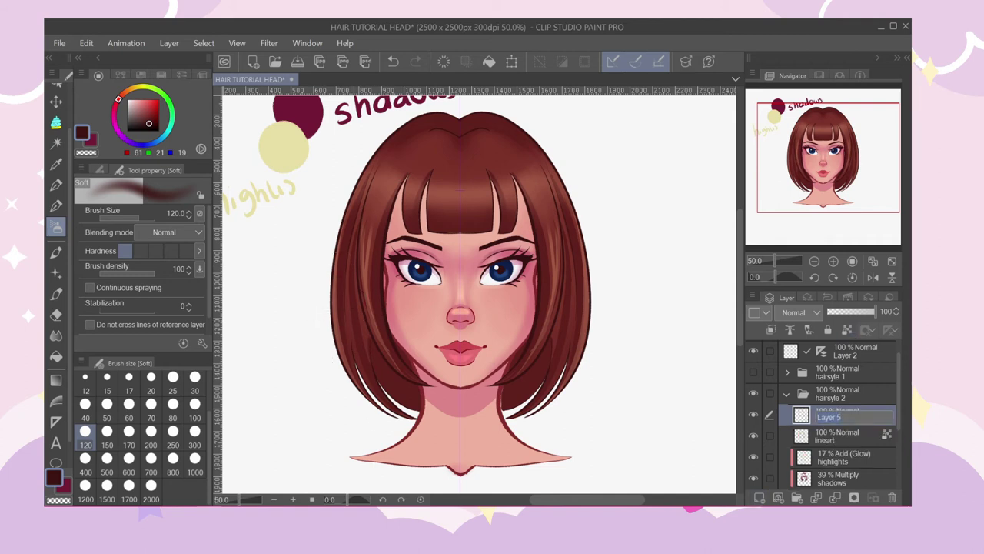
{"action": "left_click", "coordinate": [402, 161], "text": "alt"}
{"action": "left_click", "coordinate": [130, 380]}
{"action": "left_click_drag", "start_coordinate": [375, 160], "coordinate": [373, 409]}
{"action": "key", "text": "ctrl+z"}
{"action": "left_click", "coordinate": [57, 207]}
Paint loose strands flicking out along the outer side of the bob in RGB 96, 32, 28, undoing the misplaced ones.
{"action": "left_click_drag", "start_coordinate": [519, 127], "coordinate": [568, 396]}
{"action": "key", "text": "ctrl+z"}
{"action": "mouse_move", "coordinate": [538, 152]}
{"action": "left_mouse_down"}
{"action": "mouse_move", "coordinate": [590, 323]}
{"action": "mouse_move", "coordinate": [571, 397]}
{"action": "left_mouse_up"}
{"action": "left_click_drag", "start_coordinate": [593, 272], "coordinate": [613, 327]}
{"action": "scroll", "coordinate": [599, 341], "scroll_direction": "up", "scroll_amount": 2}
{"action": "key", "text": "ctrl+z"}
{"action": "left_click_drag", "start_coordinate": [569, 154], "coordinate": [633, 372]}
{"action": "scroll", "coordinate": [496, 250], "scroll_direction": "down", "scroll_amount": 2}
{"action": "scroll", "coordinate": [524, 250], "scroll_direction": "up", "scroll_amount": 2}
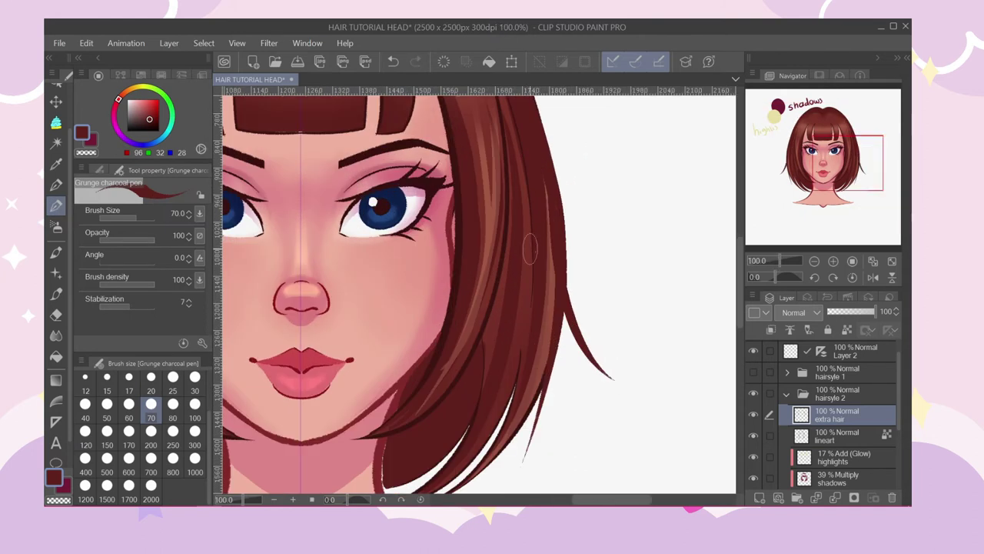
{"action": "key", "text": "ctrl+z"}
Sample a hair colour near the bangs and paint a long loose strand down the side lock, redoing the first stroke.
{"action": "scroll", "coordinate": [542, 269], "scroll_direction": "down", "scroll_amount": 1}
{"action": "scroll", "coordinate": [484, 119], "scroll_direction": "up", "scroll_amount": 1}
{"action": "scroll", "coordinate": [480, 117], "scroll_direction": "down", "scroll_amount": 2}
{"action": "scroll", "coordinate": [480, 117], "scroll_direction": "up", "scroll_amount": 1}
{"action": "left_click", "coordinate": [478, 126], "text": "alt"}
{"action": "left_click_drag", "start_coordinate": [473, 131], "coordinate": [460, 342]}
{"action": "key", "text": "ctrl+z"}
{"action": "left_click_drag", "start_coordinate": [478, 151], "coordinate": [456, 353]}
{"action": "scroll", "coordinate": [417, 298], "scroll_direction": "down", "scroll_amount": 2}
{"action": "scroll", "coordinate": [429, 319], "scroll_direction": "up", "scroll_amount": 1}
{"action": "scroll", "coordinate": [378, 248], "scroll_direction": "down", "scroll_amount": 1}
{"action": "scroll", "coordinate": [311, 185], "scroll_direction": "up", "scroll_amount": 2}
Sample lighter red-brown tones such as RGB 123, 52, 41 and try further loose strands over the side locks.
{"action": "left_click", "coordinate": [332, 165], "text": "alt"}
{"action": "mouse_move", "coordinate": [326, 167]}
{"action": "left_mouse_down"}
{"action": "mouse_move", "coordinate": [290, 345]}
{"action": "mouse_move", "coordinate": [312, 365]}
{"action": "left_mouse_up"}
{"action": "scroll", "coordinate": [306, 353], "scroll_direction": "down", "scroll_amount": 1}
{"action": "key", "text": "ctrl+z"}
{"action": "scroll", "coordinate": [311, 366], "scroll_direction": "up", "scroll_amount": 2}
{"action": "scroll", "coordinate": [312, 366], "scroll_direction": "down", "scroll_amount": 3}
{"action": "scroll", "coordinate": [385, 254], "scroll_direction": "up", "scroll_amount": 2}
{"action": "scroll", "coordinate": [384, 254], "scroll_direction": "up", "scroll_amount": 1}
{"action": "left_click", "coordinate": [361, 179], "text": "alt"}
{"action": "scroll", "coordinate": [384, 261], "scroll_direction": "down", "scroll_amount": 2}
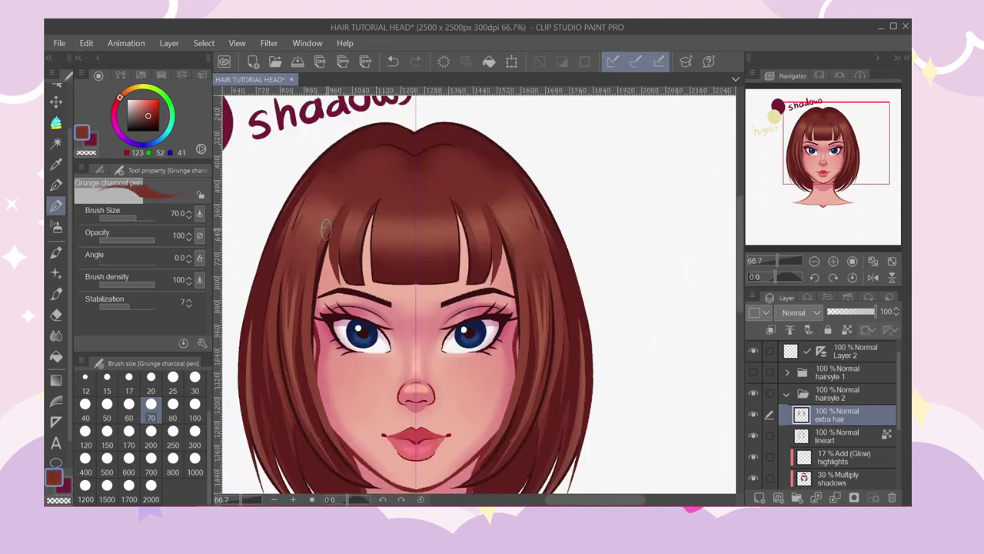
{"action": "scroll", "coordinate": [388, 273], "scroll_direction": "up", "scroll_amount": 2}
{"action": "left_click", "coordinate": [393, 285], "text": "alt"}
{"action": "scroll", "coordinate": [325, 213], "scroll_direction": "down", "scroll_amount": 2}
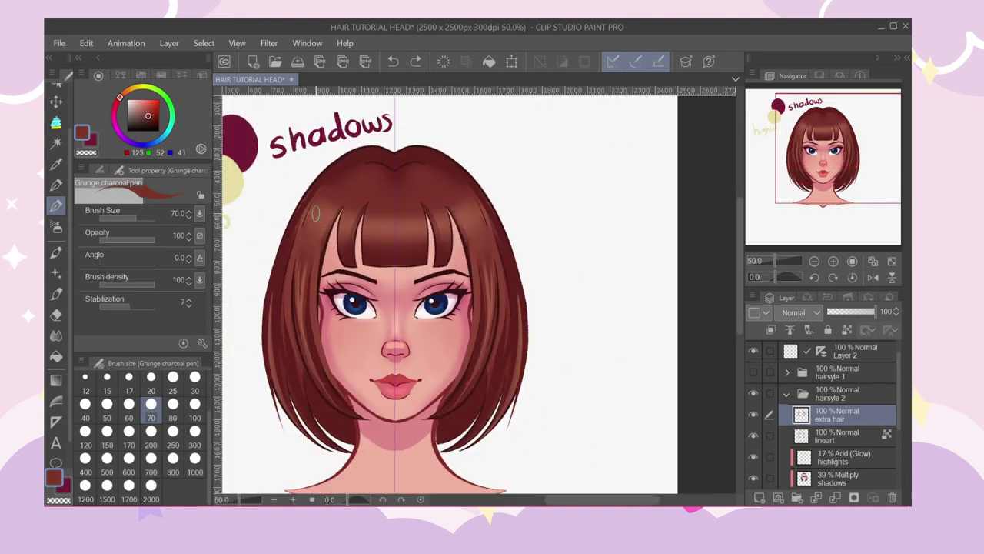
Add a layer named secondary color above the base color layer and clip it to that layer.
{"action": "left_click", "coordinate": [822, 480]}
{"action": "left_click_drag", "start_coordinate": [897, 408], "coordinate": [895, 432]}
{"action": "left_click", "coordinate": [892, 262]}
{"action": "left_click", "coordinate": [833, 458]}
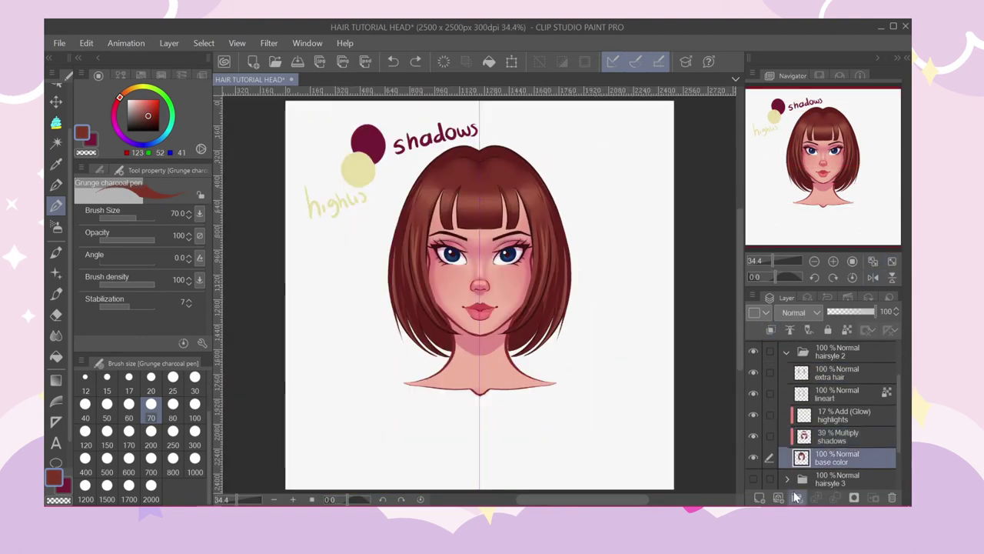
{"action": "left_click", "coordinate": [760, 497]}
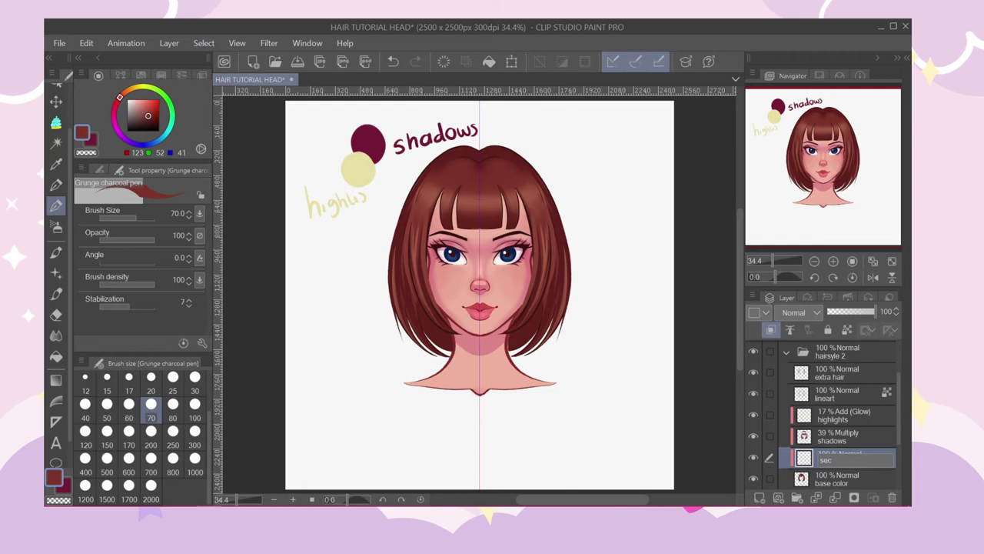
{"action": "key", "text": "Return"}
Airbrush RGB 116, 27, 54 over the lower lengths of the bob with the Soft airbrush at size 170.
{"action": "left_click", "coordinate": [93, 140]}
{"action": "left_click", "coordinate": [54, 229]}
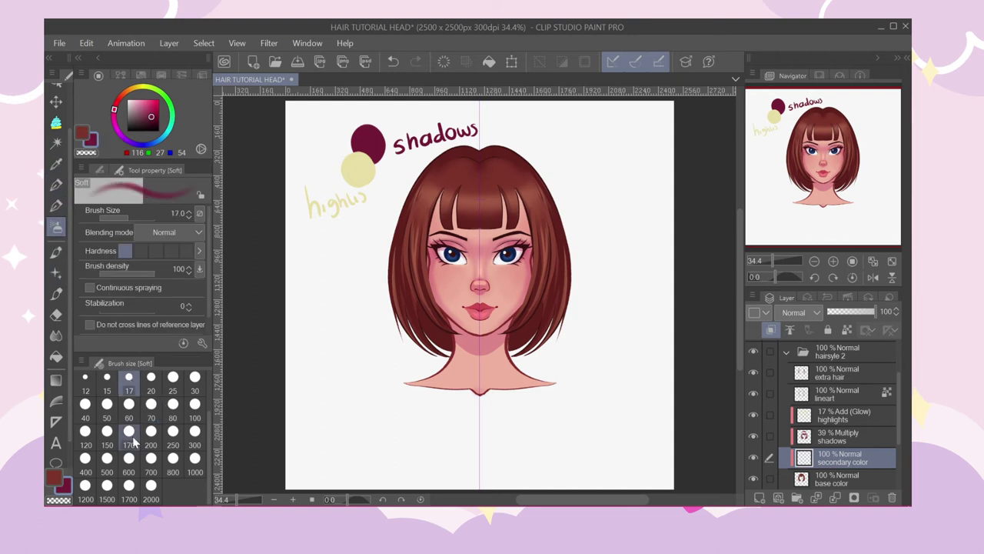
{"action": "left_click_drag", "start_coordinate": [539, 266], "coordinate": [569, 275]}
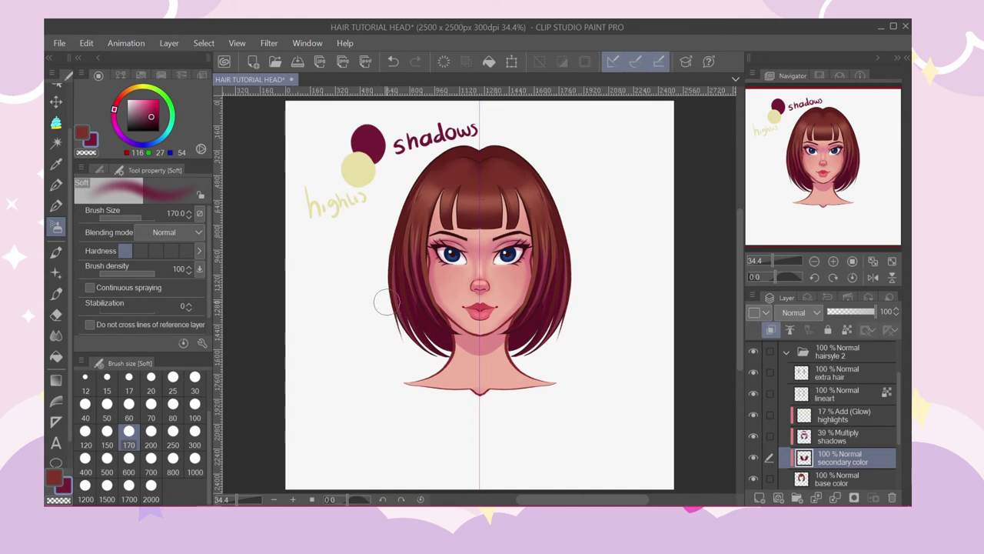
{"action": "left_click", "coordinate": [384, 302], "text": "alt"}
Lock the secondary color layer's transparent pixels, recolour the lengths with brighter RGB 153, 47, 79, and set the layer to 64% opacity.
{"action": "left_click", "coordinate": [847, 329]}
{"action": "mouse_move", "coordinate": [448, 346]}
{"action": "left_mouse_down"}
{"action": "mouse_move", "coordinate": [423, 304]}
{"action": "mouse_move", "coordinate": [396, 209]}
{"action": "left_mouse_up"}
{"action": "left_click", "coordinate": [150, 112]}
{"action": "mouse_move", "coordinate": [412, 281]}
{"action": "left_mouse_down"}
{"action": "mouse_move", "coordinate": [433, 335]}
{"action": "mouse_move", "coordinate": [446, 299]}
{"action": "left_mouse_up"}
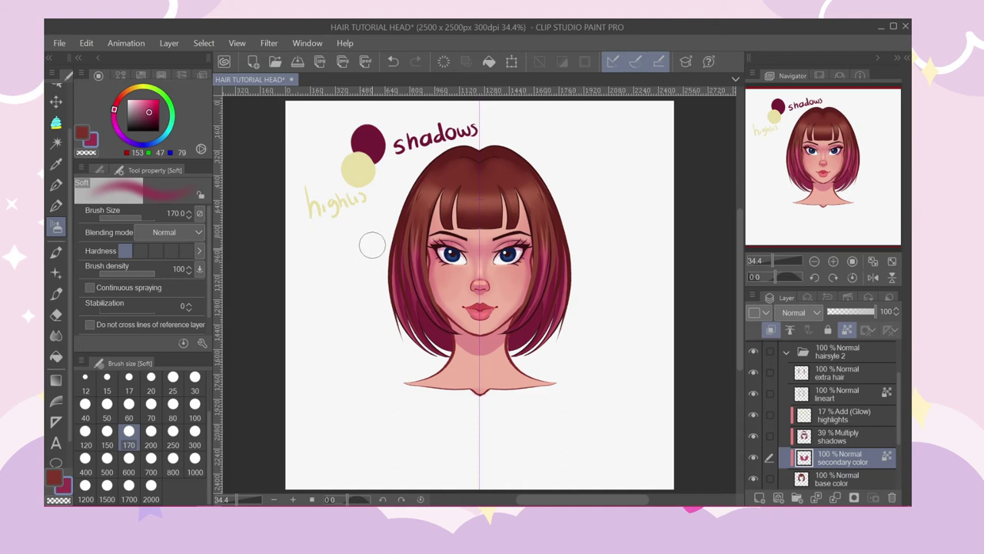
{"action": "left_click", "coordinate": [860, 312]}
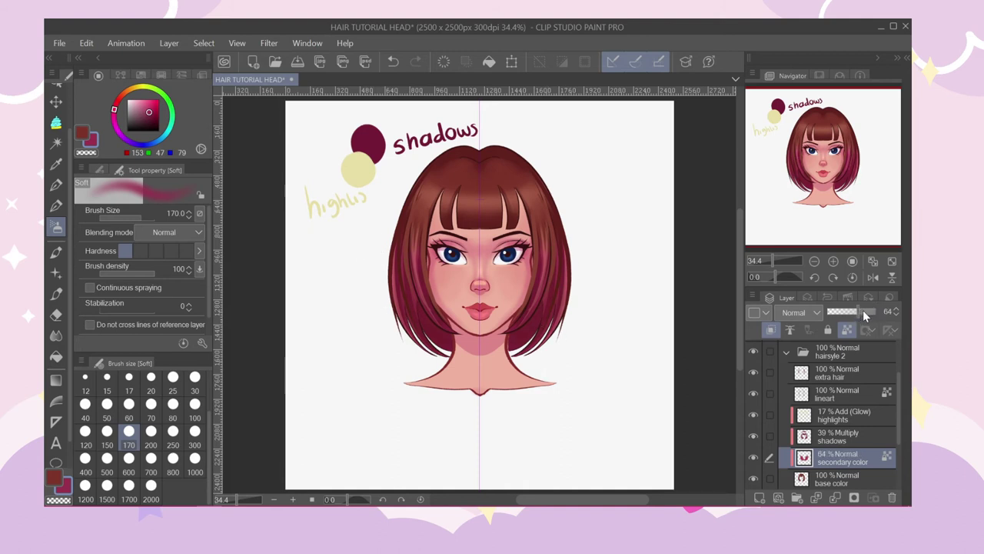
Add a layer clipped to the orange base colour in the hairsyle 3 folder, set to Multiply at 37% opacity.
{"action": "left_click", "coordinate": [834, 383]}
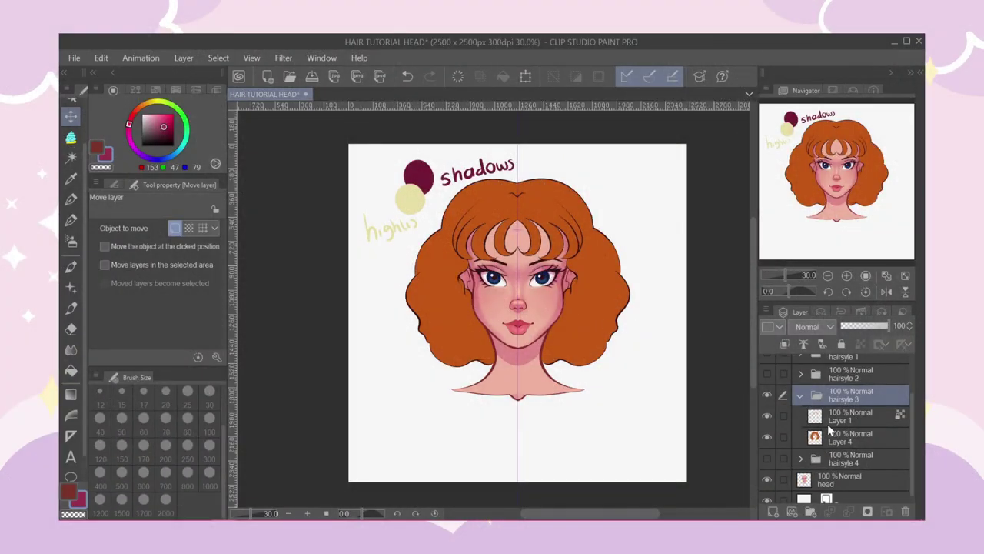
{"action": "left_click", "coordinate": [830, 422]}
{"action": "left_click", "coordinate": [828, 440]}
{"action": "left_click", "coordinate": [772, 513]}
{"action": "left_click", "coordinate": [807, 326]}
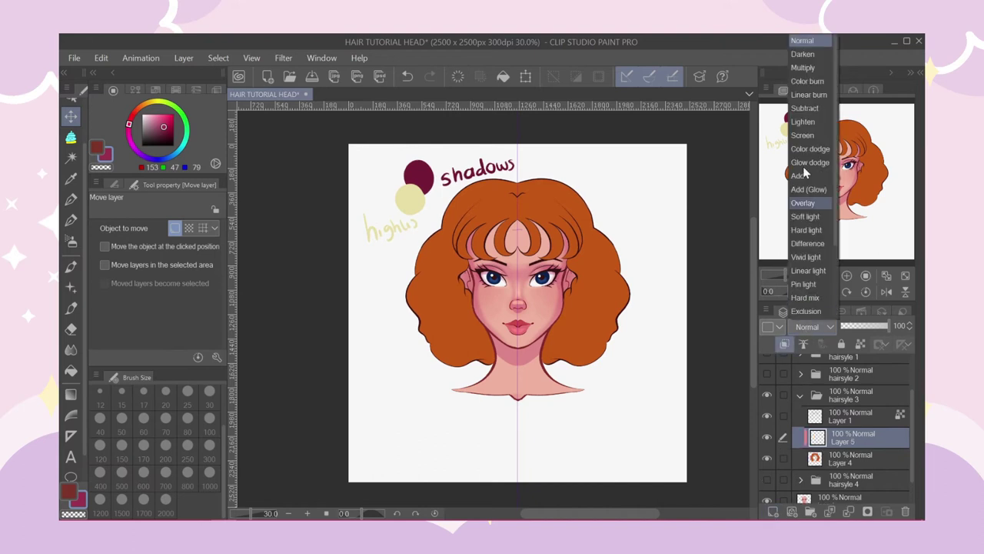
{"action": "left_click", "coordinate": [807, 67]}
{"action": "left_click", "coordinate": [859, 326]}
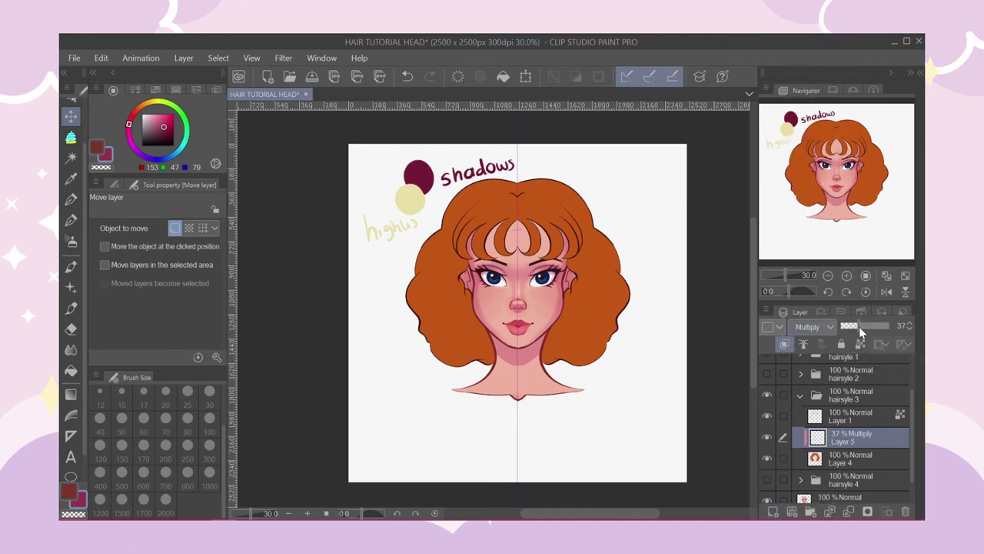
Cover the whole orange hairstyle with shadow colour RGB 116, 27, 54 using the G-pen at size 700.
{"action": "scroll", "coordinate": [454, 284], "scroll_direction": "up", "scroll_amount": 3}
{"action": "key", "text": "p"}
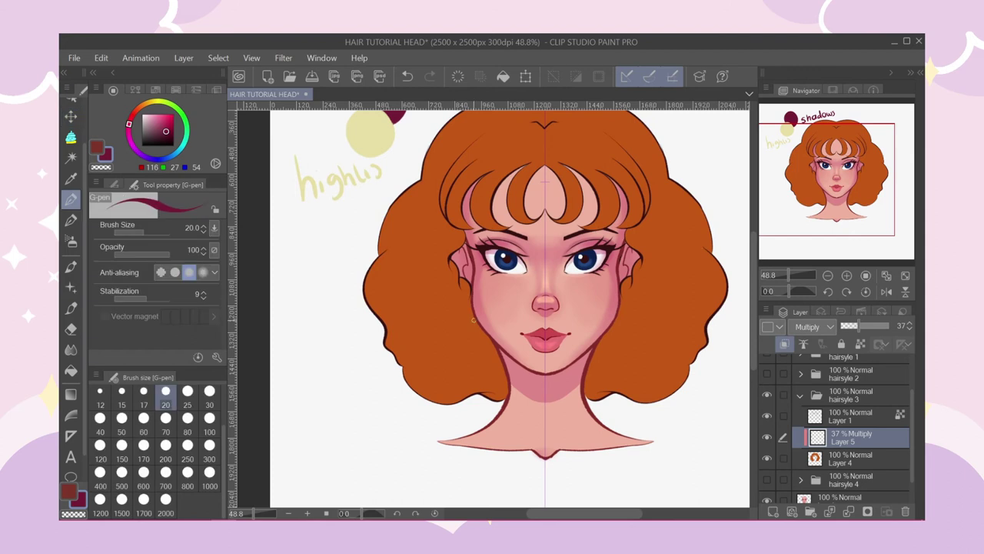
{"action": "scroll", "coordinate": [454, 284], "scroll_direction": "down", "scroll_amount": 3}
{"action": "left_click", "coordinate": [165, 473]}
{"action": "mouse_move", "coordinate": [446, 371]}
{"action": "left_mouse_down"}
{"action": "mouse_move", "coordinate": [454, 353]}
{"action": "mouse_move", "coordinate": [554, 300]}
{"action": "mouse_move", "coordinate": [544, 255]}
{"action": "left_mouse_up"}
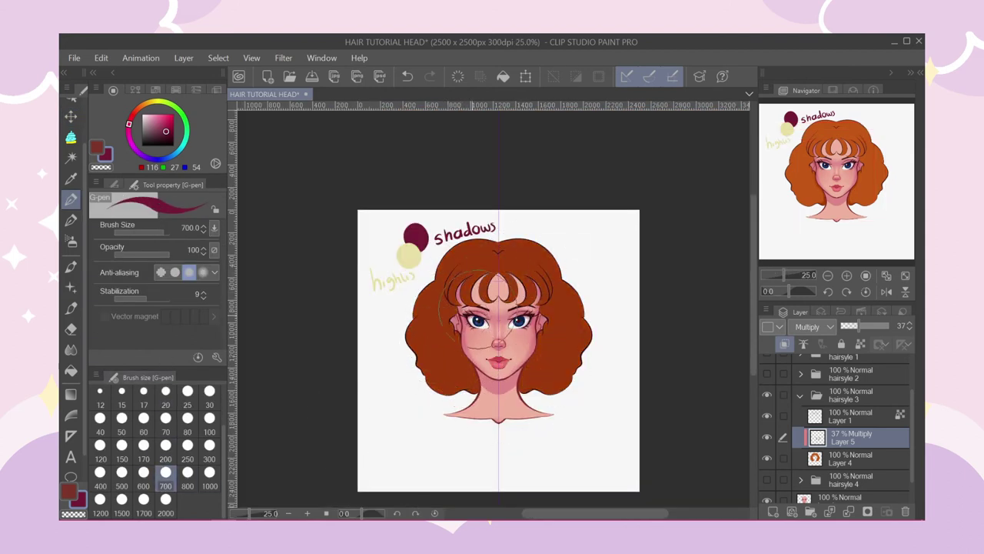
Carve large and small round clumps out of the side hair's shadow using the Grunge charcoal pen with transparent colour at size 70.
{"action": "left_click", "coordinate": [68, 243]}
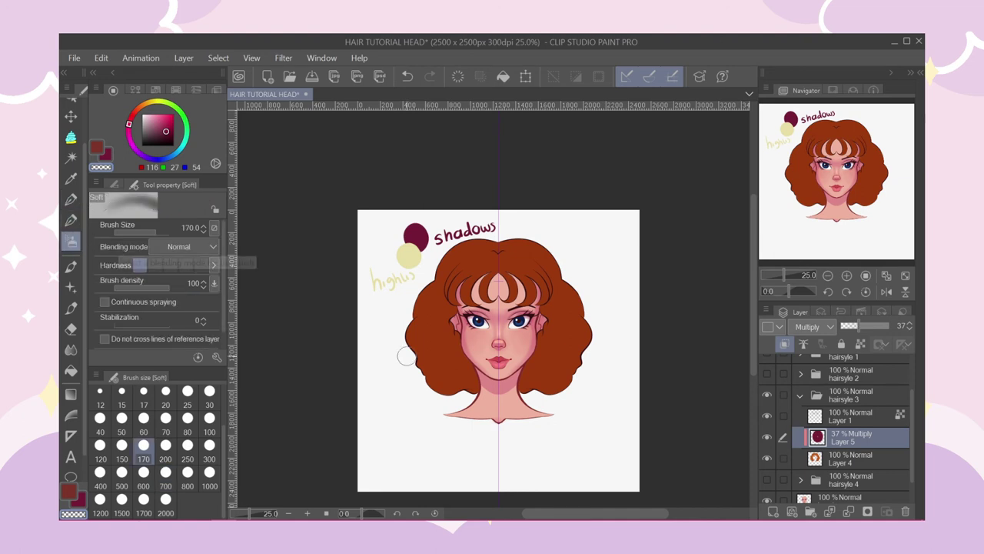
{"action": "scroll", "coordinate": [426, 332], "scroll_direction": "up", "scroll_amount": 2}
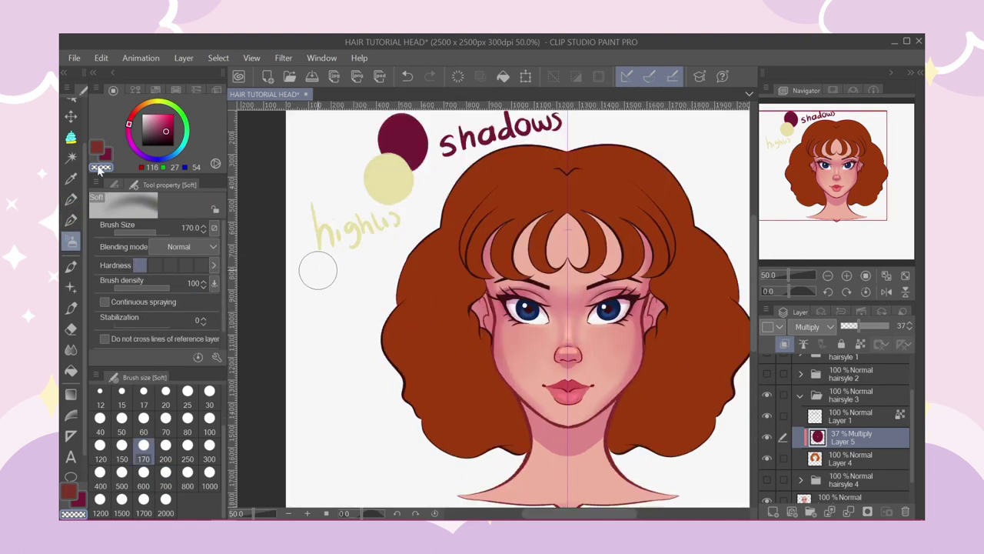
{"action": "left_click", "coordinate": [71, 220]}
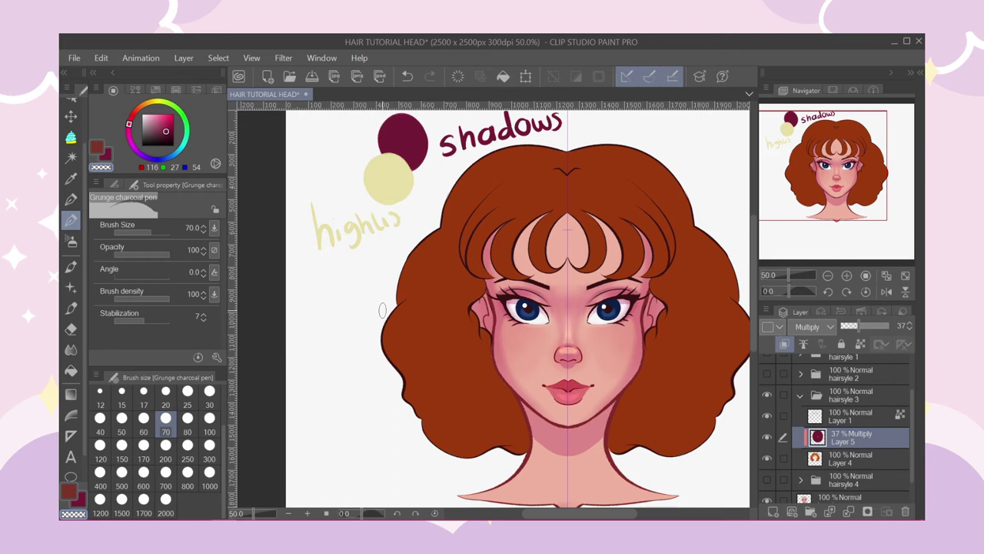
{"action": "mouse_move", "coordinate": [416, 323]}
{"action": "left_mouse_down"}
{"action": "mouse_move", "coordinate": [419, 339]}
{"action": "mouse_move", "coordinate": [411, 331]}
{"action": "mouse_move", "coordinate": [431, 342]}
{"action": "mouse_move", "coordinate": [428, 326]}
{"action": "left_mouse_up"}
{"action": "mouse_move", "coordinate": [424, 261]}
{"action": "left_mouse_down"}
{"action": "mouse_move", "coordinate": [459, 281]}
{"action": "mouse_move", "coordinate": [423, 257]}
{"action": "mouse_move", "coordinate": [431, 304]}
{"action": "left_mouse_up"}
{"action": "mouse_move", "coordinate": [460, 414]}
{"action": "left_mouse_down"}
{"action": "mouse_move", "coordinate": [474, 432]}
{"action": "mouse_move", "coordinate": [447, 427]}
{"action": "mouse_move", "coordinate": [446, 403]}
{"action": "mouse_move", "coordinate": [473, 393]}
{"action": "mouse_move", "coordinate": [476, 430]}
{"action": "left_mouse_up"}
{"action": "left_click_drag", "start_coordinate": [476, 346], "coordinate": [469, 338]}
{"action": "left_click_drag", "start_coordinate": [415, 388], "coordinate": [411, 392]}
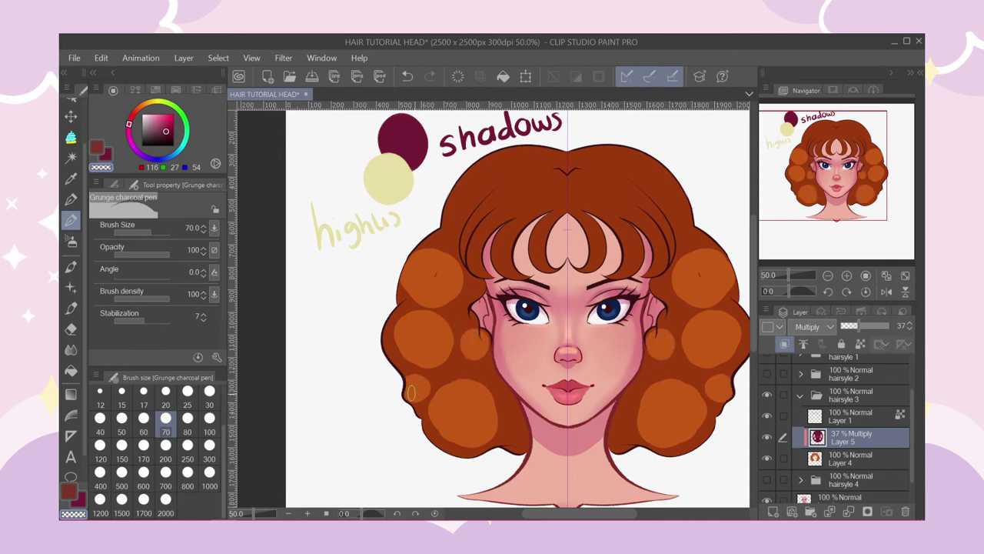
{"action": "left_click_drag", "start_coordinate": [446, 238], "coordinate": [439, 237]}
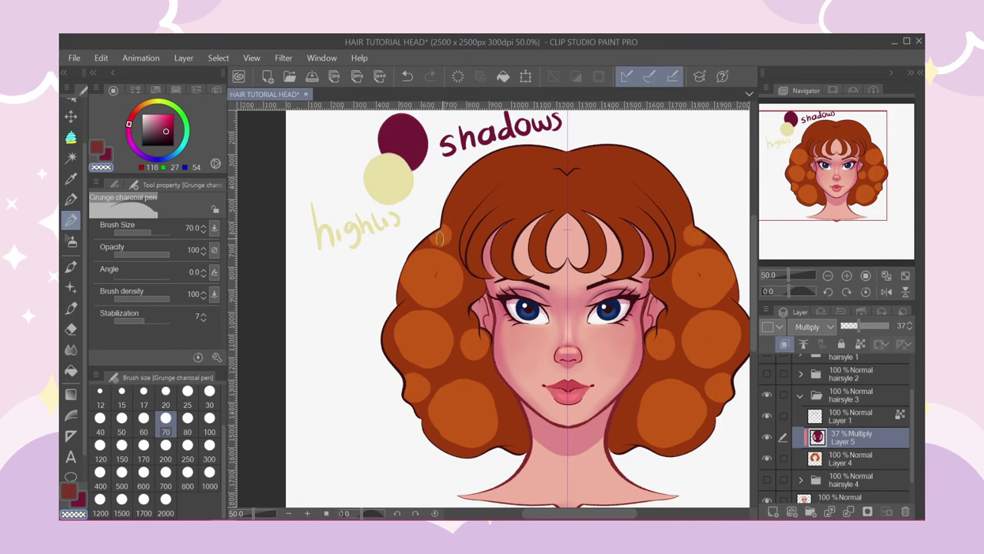
{"action": "left_click_drag", "start_coordinate": [455, 311], "coordinate": [455, 314]}
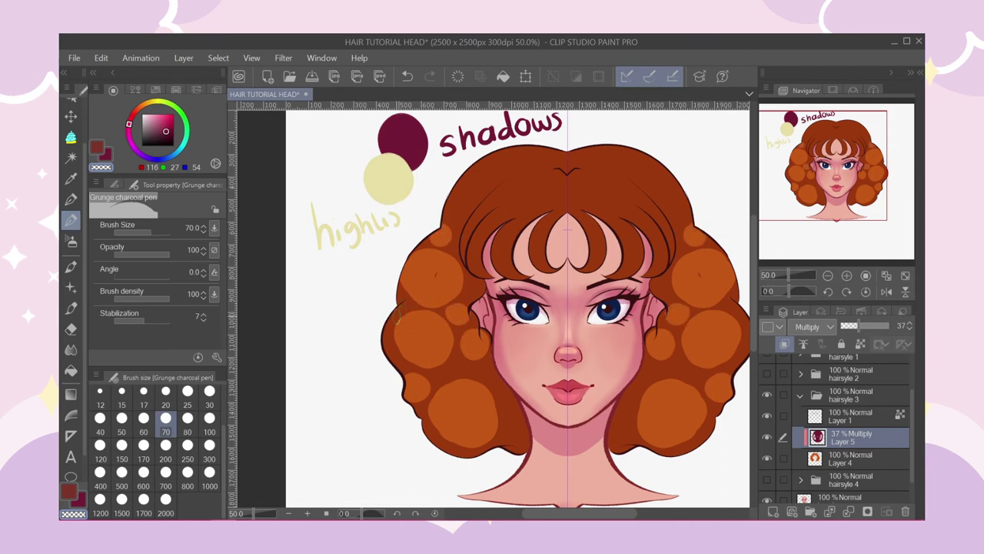
{"action": "left_click_drag", "start_coordinate": [385, 328], "coordinate": [387, 330]}
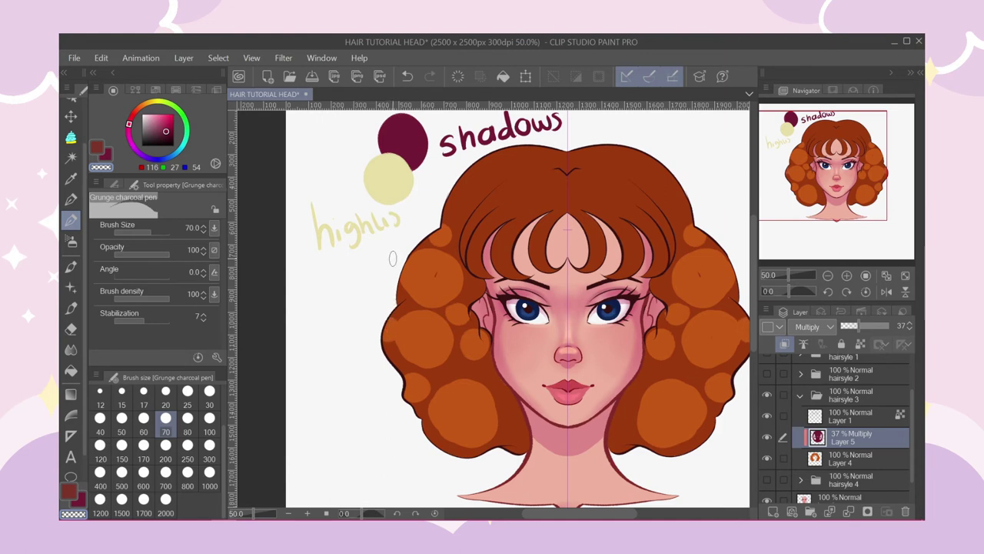
Soften the edges of the round clumps with the Soft airbrush in transparent colour at size 170.
{"action": "left_click", "coordinate": [70, 241]}
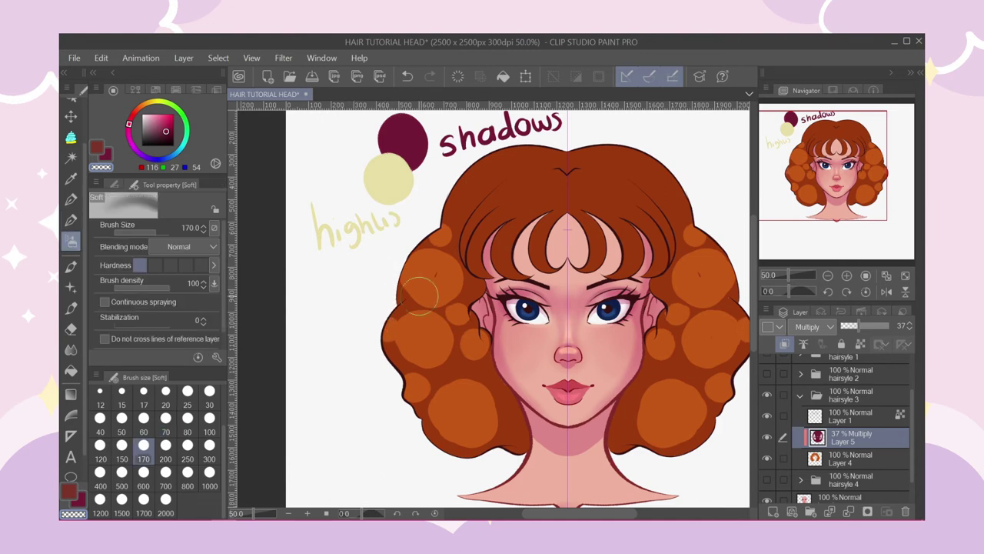
{"action": "mouse_move", "coordinate": [415, 321]}
{"action": "left_mouse_down"}
{"action": "mouse_move", "coordinate": [446, 331]}
{"action": "mouse_move", "coordinate": [448, 347]}
{"action": "mouse_move", "coordinate": [441, 325]}
{"action": "mouse_move", "coordinate": [403, 288]}
{"action": "mouse_move", "coordinate": [436, 316]}
{"action": "mouse_move", "coordinate": [459, 281]}
{"action": "mouse_move", "coordinate": [445, 245]}
{"action": "mouse_move", "coordinate": [431, 244]}
{"action": "mouse_move", "coordinate": [468, 340]}
{"action": "mouse_move", "coordinate": [464, 354]}
{"action": "mouse_move", "coordinate": [448, 371]}
{"action": "mouse_move", "coordinate": [417, 369]}
{"action": "mouse_move", "coordinate": [397, 382]}
{"action": "left_mouse_up"}
{"action": "left_click_drag", "start_coordinate": [476, 448], "coordinate": [496, 421]}
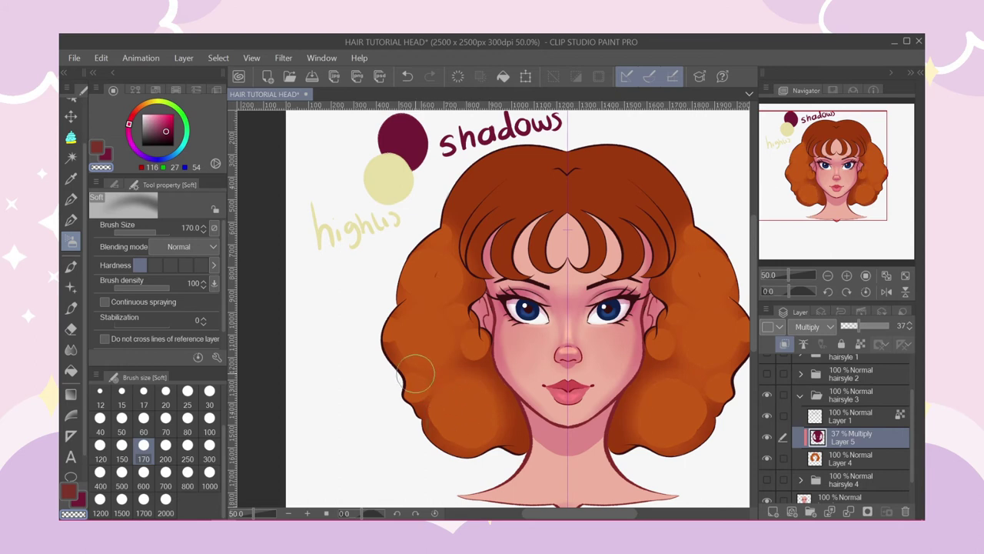
Airbrush shadow colour RGB 116, 27, 54 back into the gaps between the side clumps at size 170.
{"action": "left_click", "coordinate": [106, 160]}
{"action": "left_click_drag", "start_coordinate": [448, 382], "coordinate": [440, 376]}
{"action": "left_click_drag", "start_coordinate": [422, 311], "coordinate": [454, 301]}
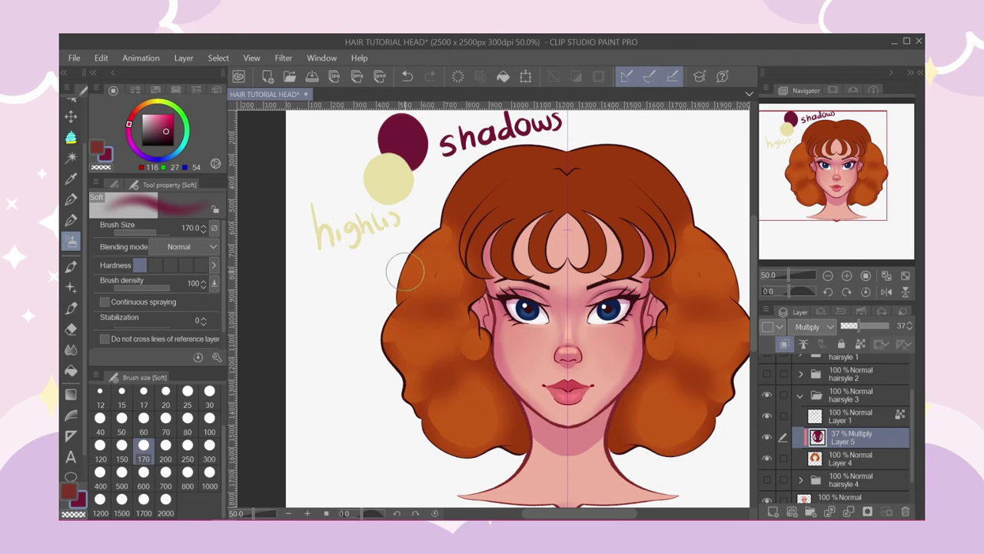
{"action": "mouse_move", "coordinate": [473, 364]}
{"action": "left_mouse_down"}
{"action": "mouse_move", "coordinate": [456, 347]}
{"action": "mouse_move", "coordinate": [470, 347]}
{"action": "left_mouse_up"}
Erase the shadow softly over the crown with the transparent Soft airbrush, leaving the parting and edges darker.
{"action": "left_click", "coordinate": [101, 167]}
{"action": "mouse_move", "coordinate": [446, 230]}
{"action": "left_mouse_down"}
{"action": "mouse_move", "coordinate": [475, 170]}
{"action": "mouse_move", "coordinate": [461, 231]}
{"action": "mouse_move", "coordinate": [494, 184]}
{"action": "mouse_move", "coordinate": [444, 198]}
{"action": "mouse_move", "coordinate": [532, 161]}
{"action": "mouse_move", "coordinate": [496, 167]}
{"action": "mouse_move", "coordinate": [472, 190]}
{"action": "left_mouse_up"}
{"action": "key", "text": "c"}
{"action": "left_click", "coordinate": [100, 167]}
{"action": "scroll", "coordinate": [407, 243], "scroll_direction": "down", "scroll_amount": 2}
{"action": "scroll", "coordinate": [437, 214], "scroll_direction": "up", "scroll_amount": 1}
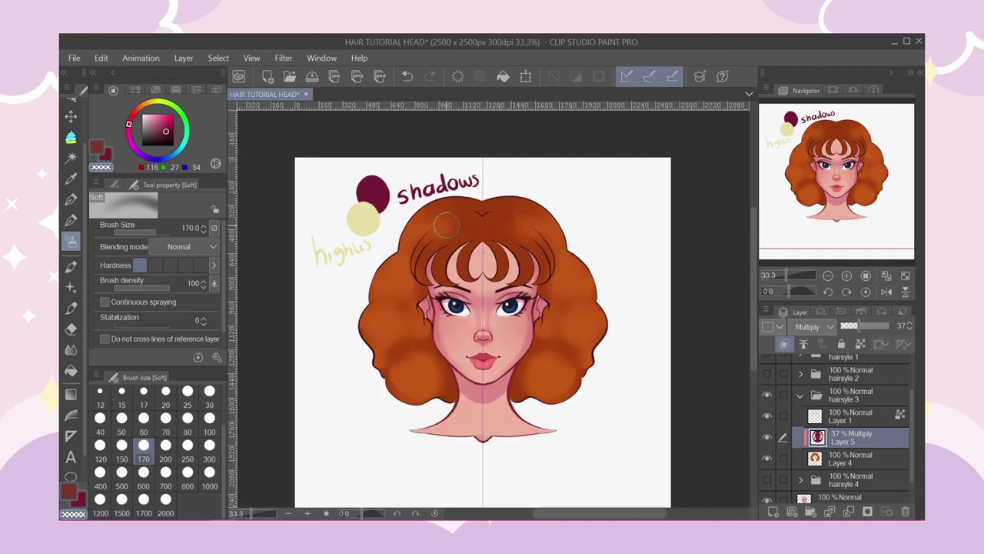
Lighten the fringe by softly erasing its shadow with the transparent Soft airbrush at size 170.
{"action": "scroll", "coordinate": [446, 225], "scroll_direction": "up", "scroll_amount": 1}
{"action": "mouse_move", "coordinate": [473, 289]}
{"action": "left_mouse_down"}
{"action": "mouse_move", "coordinate": [472, 264]}
{"action": "mouse_move", "coordinate": [442, 291]}
{"action": "mouse_move", "coordinate": [489, 237]}
{"action": "mouse_move", "coordinate": [470, 231]}
{"action": "left_mouse_up"}
{"action": "key", "text": "c"}
{"action": "left_click", "coordinate": [101, 169]}
{"action": "scroll", "coordinate": [386, 191], "scroll_direction": "down", "scroll_amount": 1}
{"action": "scroll", "coordinate": [369, 148], "scroll_direction": "up", "scroll_amount": 1}
{"action": "scroll", "coordinate": [361, 154], "scroll_direction": "down", "scroll_amount": 1}
{"action": "scroll", "coordinate": [385, 199], "scroll_direction": "up", "scroll_amount": 1}
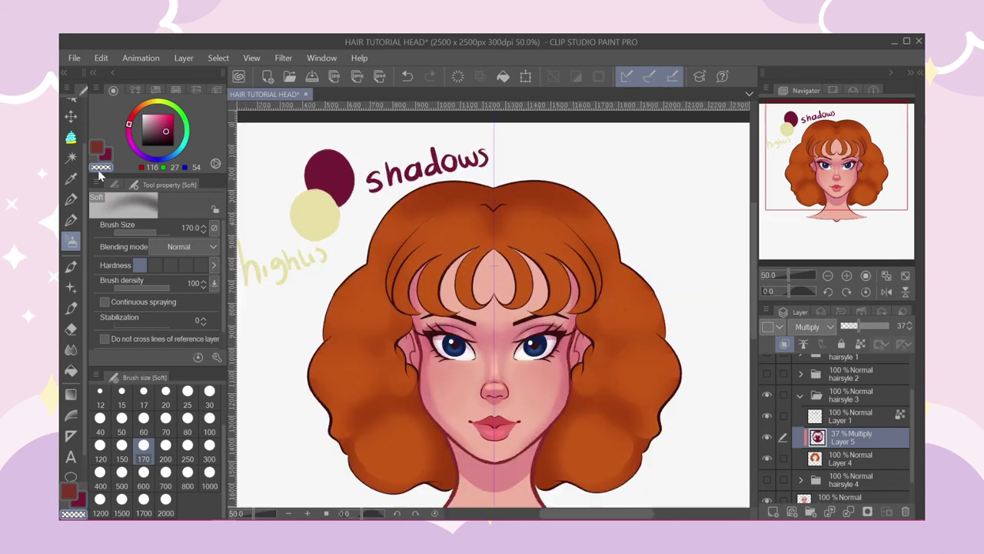
Paint RGB 116, 27, 54 shadow strokes along the inner edges of the fringe strands with the Grunge charcoal pen at size 70.
{"action": "key", "text": "p"}
{"action": "scroll", "coordinate": [502, 259], "scroll_direction": "up", "scroll_amount": 2}
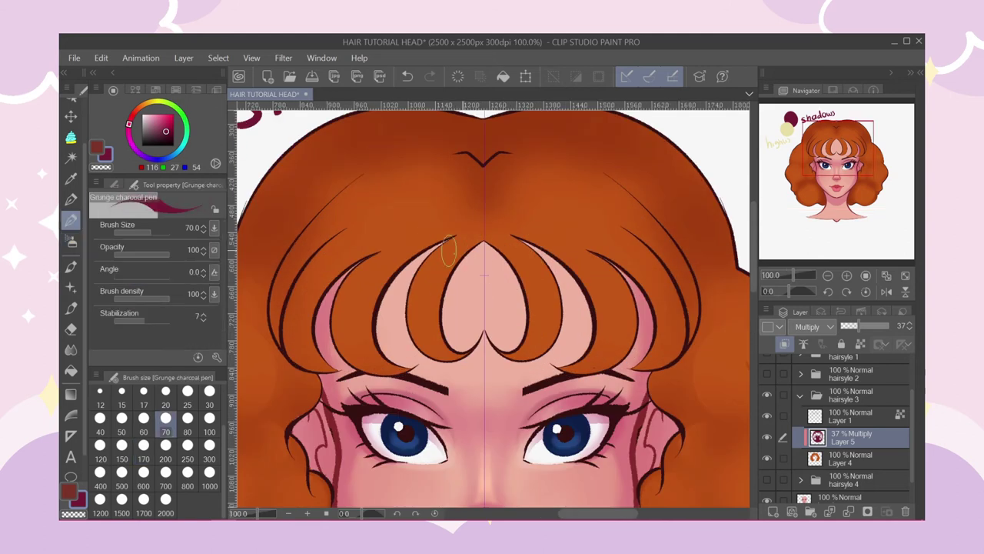
{"action": "left_click_drag", "start_coordinate": [487, 240], "coordinate": [517, 352]}
{"action": "key", "text": "ctrl+z"}
{"action": "left_click_drag", "start_coordinate": [488, 240], "coordinate": [520, 352]}
{"action": "mouse_move", "coordinate": [544, 256]}
{"action": "left_mouse_down"}
{"action": "mouse_move", "coordinate": [604, 342]}
{"action": "mouse_move", "coordinate": [575, 361]}
{"action": "left_mouse_up"}
{"action": "left_click_drag", "start_coordinate": [595, 254], "coordinate": [642, 359]}
{"action": "scroll", "coordinate": [393, 143], "scroll_direction": "down", "scroll_amount": 2}
{"action": "left_click_drag", "start_coordinate": [831, 163], "coordinate": [810, 163]}
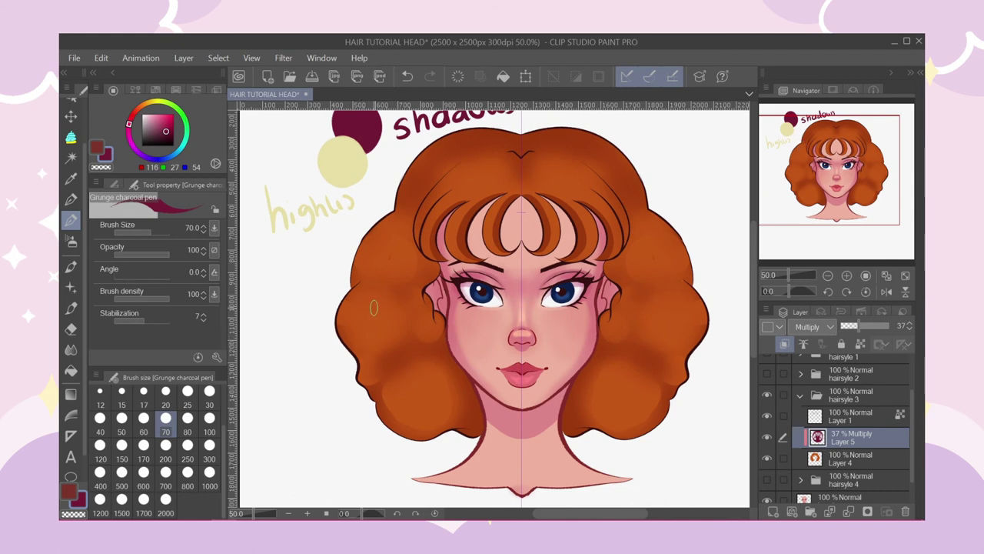
Add a clipped Add (Glow) layer named highlights above the Multiply layer, and rename the Multiply layer shadows.
{"action": "key", "text": "b"}
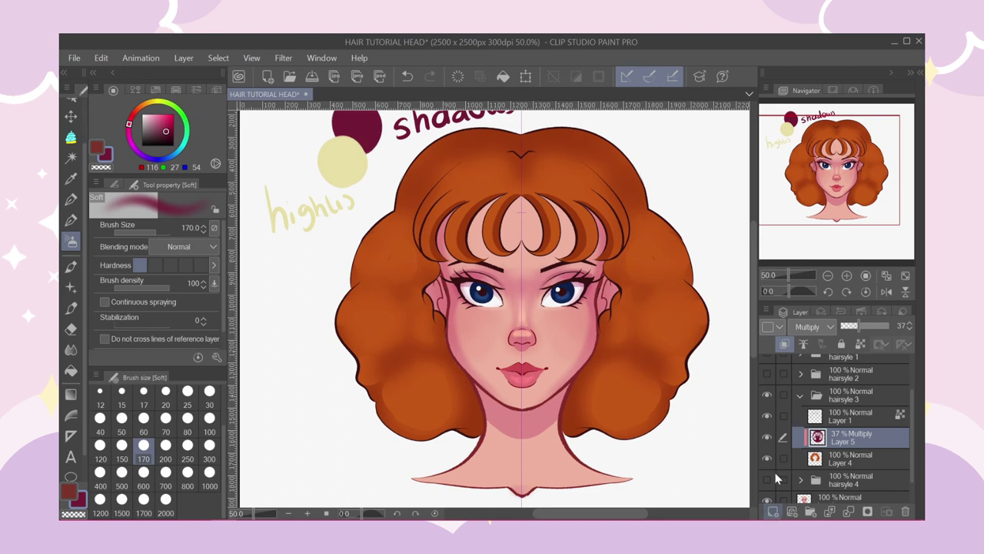
{"action": "key", "text": "ctrl+shift+n"}
{"action": "left_click", "coordinate": [805, 326]}
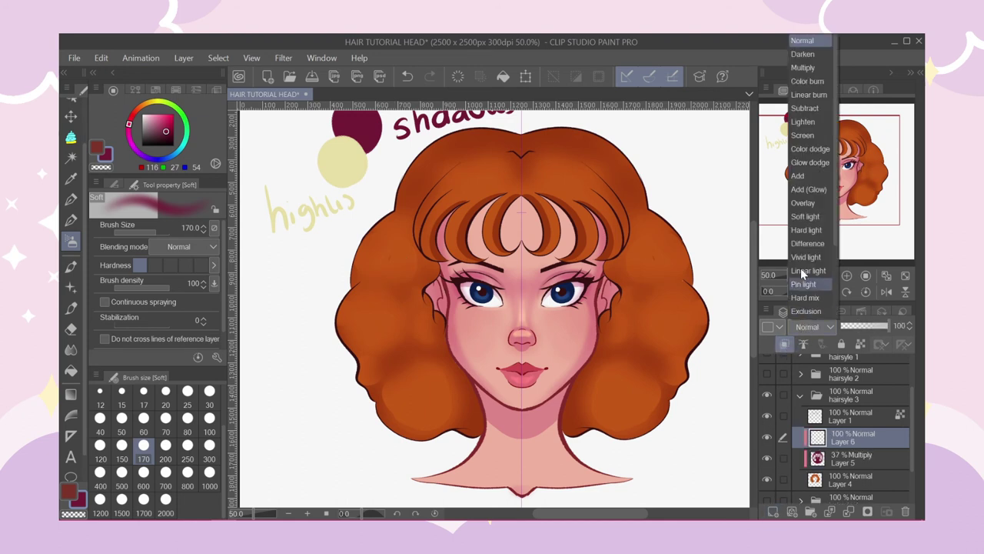
{"action": "left_click", "coordinate": [808, 189]}
{"action": "left_click", "coordinate": [840, 460]}
{"action": "type", "text": "shadows"}
{"action": "key", "text": "Return"}
{"action": "left_click", "coordinate": [852, 444]}
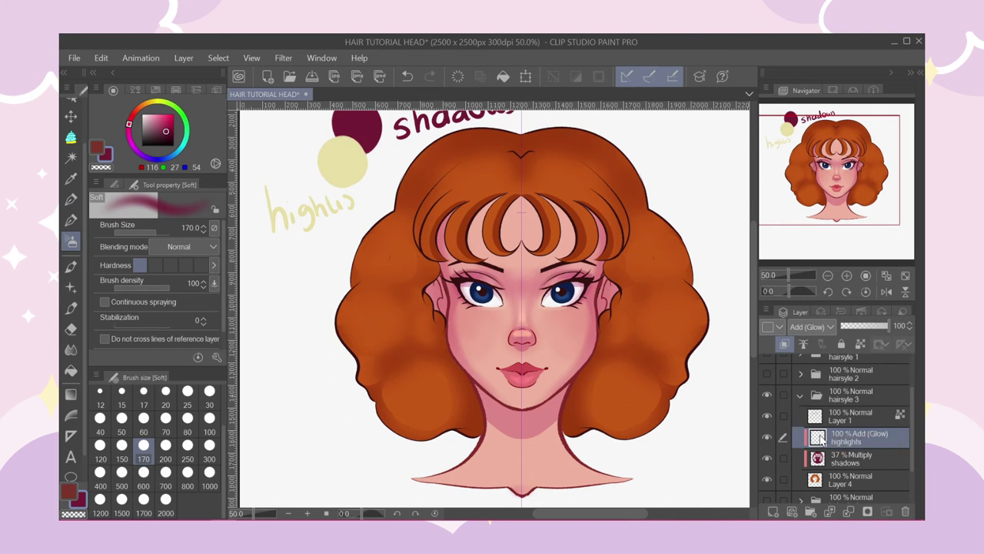
Sample the pale yellow highlight swatch and airbrush glow spots onto the three large side clumps at size 170.
{"action": "left_click", "coordinate": [356, 173], "text": "alt"}
{"action": "left_click_drag", "start_coordinate": [395, 259], "coordinate": [384, 243]}
{"action": "left_click_drag", "start_coordinate": [376, 324], "coordinate": [385, 324]}
{"action": "left_click_drag", "start_coordinate": [413, 383], "coordinate": [427, 390]}
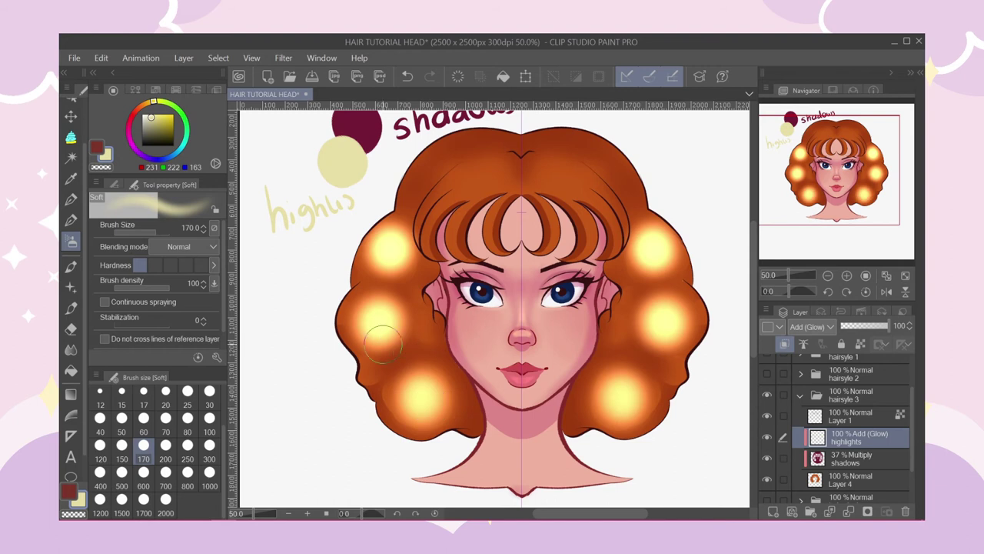
Airbrush smaller pale yellow glow spots onto the small side clumps with the Soft airbrush at size 60.
{"action": "left_click", "coordinate": [143, 417]}
{"action": "left_click_drag", "start_coordinate": [372, 372], "coordinate": [369, 371]}
{"action": "left_click_drag", "start_coordinate": [427, 333], "coordinate": [423, 331]}
{"action": "left_click_drag", "start_coordinate": [361, 274], "coordinate": [353, 267]}
Airbrush broader highlights over the curls at size 170 and lower the highlights layer to 7% opacity.
{"action": "left_click_drag", "start_coordinate": [852, 329], "coordinate": [843, 328]}
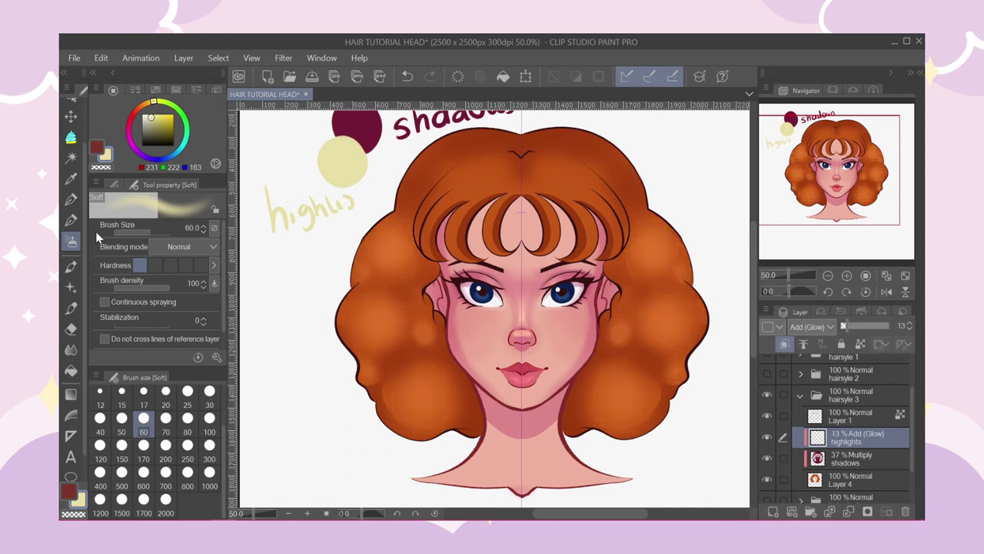
{"action": "left_click", "coordinate": [143, 452]}
{"action": "mouse_move", "coordinate": [358, 284]}
{"action": "left_mouse_down"}
{"action": "mouse_move", "coordinate": [358, 250]}
{"action": "mouse_move", "coordinate": [389, 267]}
{"action": "mouse_move", "coordinate": [381, 222]}
{"action": "left_mouse_up"}
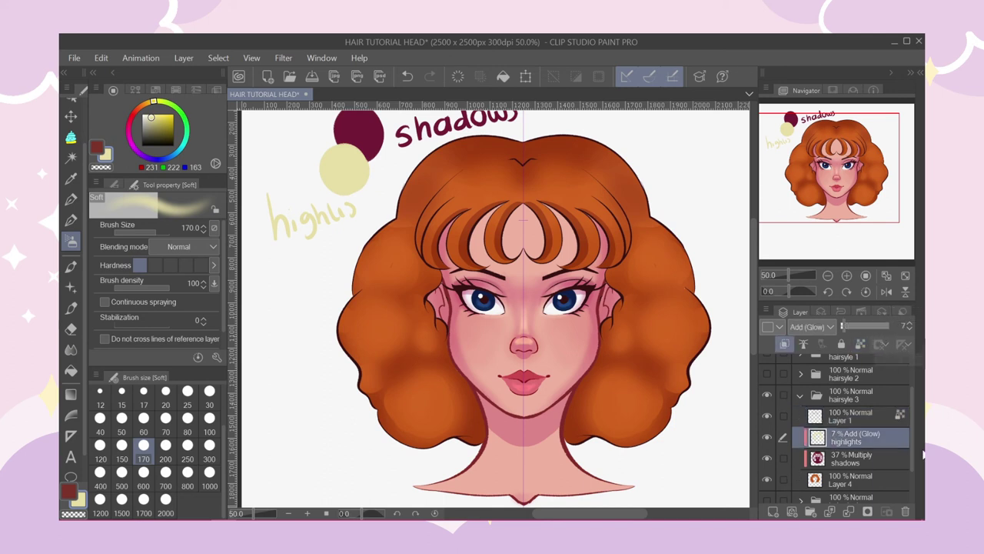
Add a layer named extra hair above the line art layer in the hairsyle 3 folder.
{"action": "left_click", "coordinate": [841, 419]}
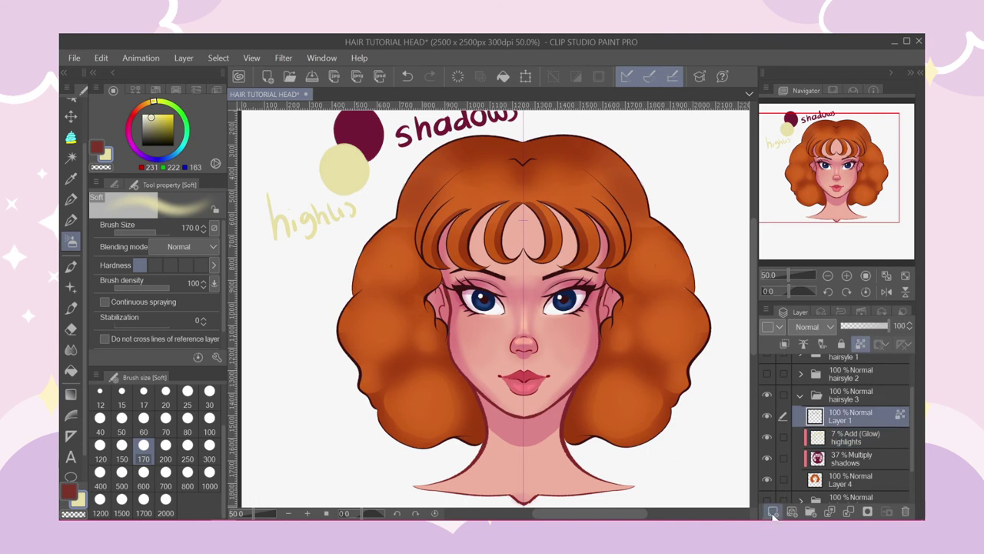
{"action": "left_click", "coordinate": [773, 513]}
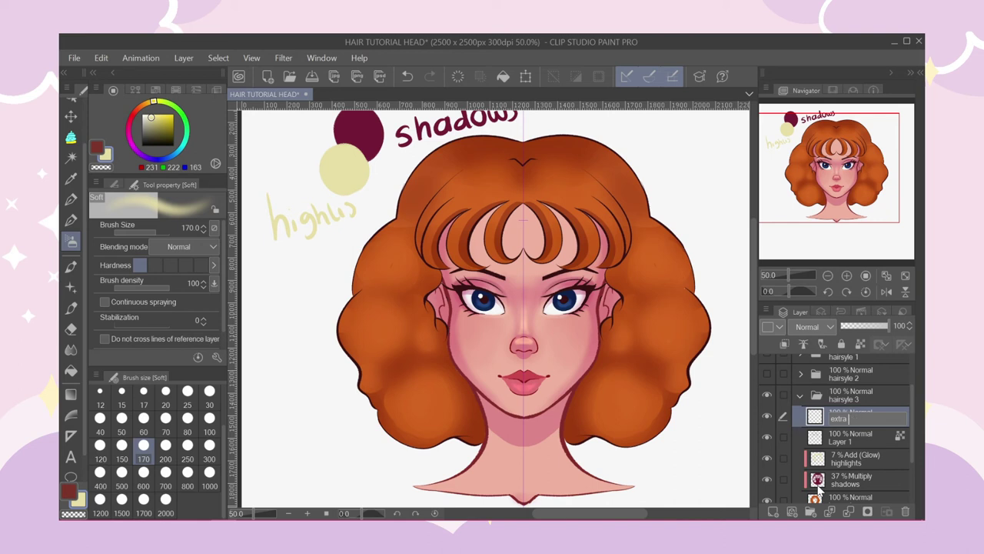
{"action": "type", "text": "r"}
{"action": "key", "text": "Return"}
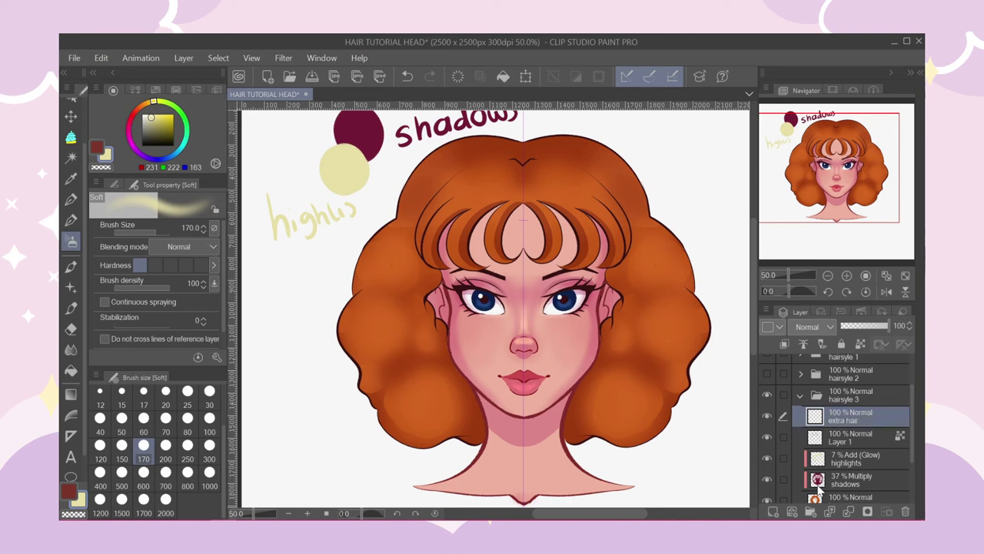
Sample orange tones such as RGB 212, 102, 28 and try crescent strand strokes on the upper side curl with the Grunge charcoal pen.
{"action": "scroll", "coordinate": [393, 239], "scroll_direction": "up", "scroll_amount": 2}
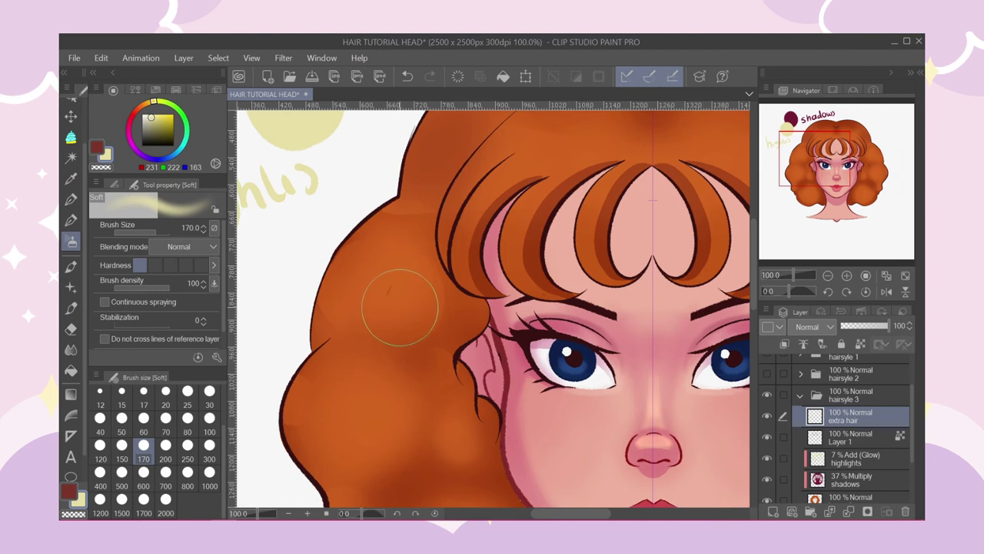
{"action": "scroll", "coordinate": [390, 282], "scroll_direction": "down", "scroll_amount": 1}
{"action": "scroll", "coordinate": [386, 278], "scroll_direction": "up", "scroll_amount": 1}
{"action": "left_click", "coordinate": [385, 275], "text": "alt"}
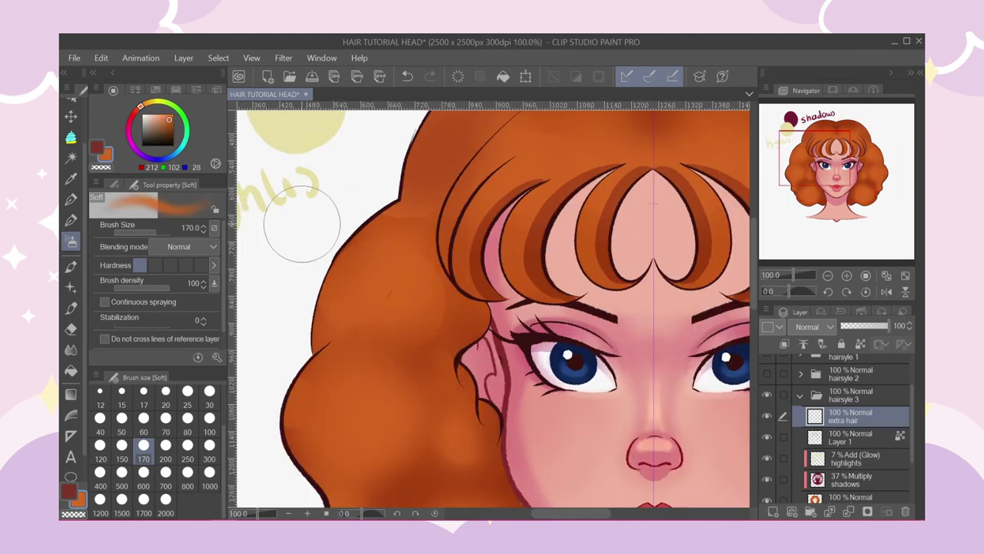
{"action": "left_click", "coordinate": [70, 219]}
{"action": "left_click_drag", "start_coordinate": [340, 298], "coordinate": [327, 261]}
{"action": "key", "text": "ctrl+z"}
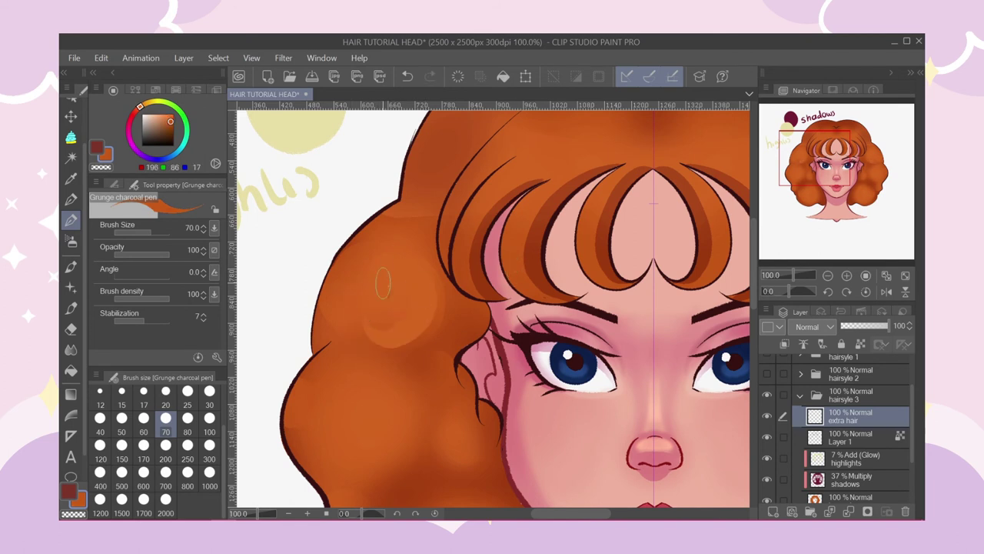
Try extending the curl strokes into a spiral with sampled orange RGB 212, 102, 28, adding strands along the upper outer edge.
{"action": "scroll", "coordinate": [383, 295], "scroll_direction": "down", "scroll_amount": 3}
{"action": "scroll", "coordinate": [353, 290], "scroll_direction": "up", "scroll_amount": 3}
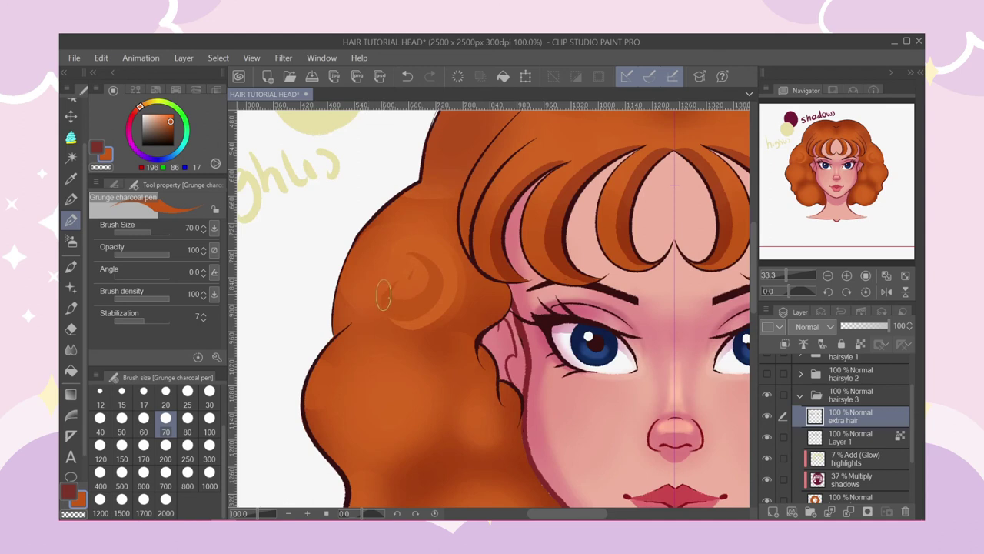
{"action": "left_click", "coordinate": [440, 303], "text": "alt"}
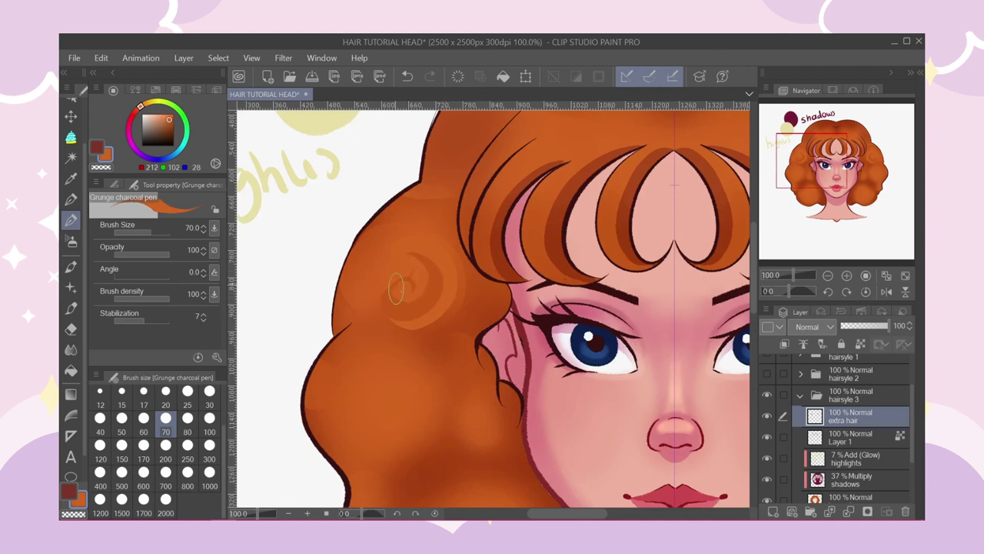
{"action": "scroll", "coordinate": [363, 240], "scroll_direction": "down", "scroll_amount": 3}
{"action": "scroll", "coordinate": [363, 240], "scroll_direction": "up", "scroll_amount": 3}
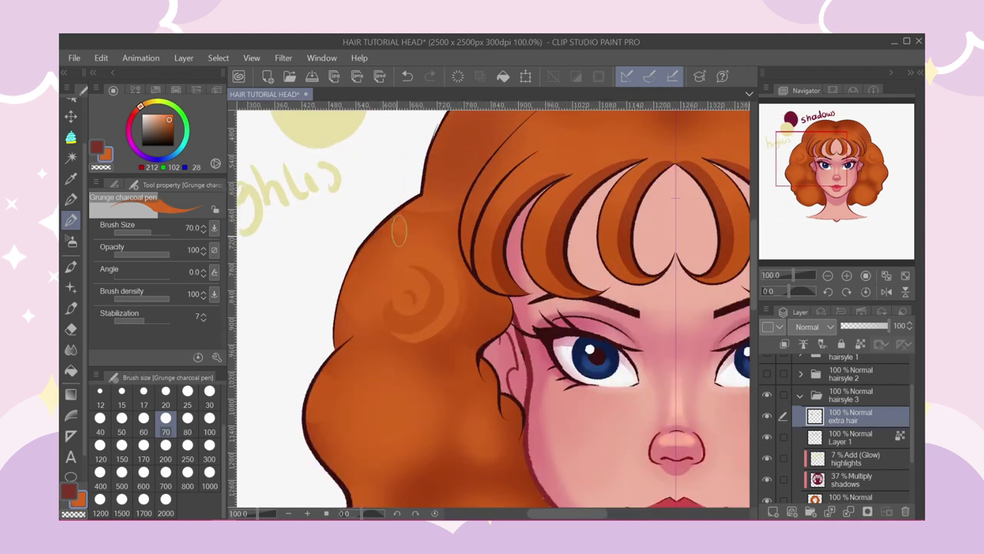
{"action": "left_click_drag", "start_coordinate": [355, 247], "coordinate": [362, 198]}
{"action": "left_click_drag", "start_coordinate": [389, 230], "coordinate": [332, 270]}
Choose the Curly hair (2-strand) brush from the Natural decoration brushes at size 70.
{"action": "left_click", "coordinate": [72, 289]}
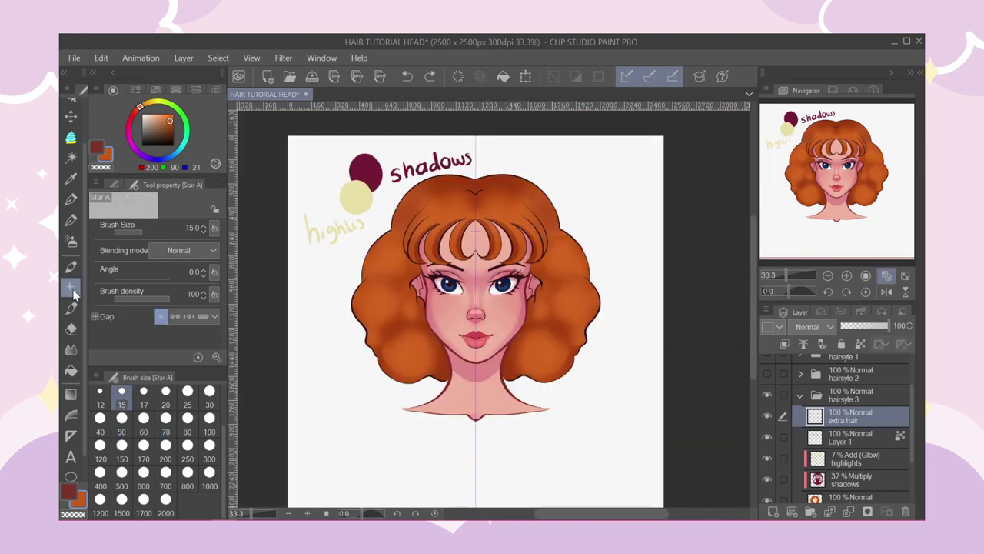
{"action": "left_click", "coordinate": [72, 267]}
{"action": "left_click", "coordinate": [71, 289]}
{"action": "left_click", "coordinate": [115, 184]}
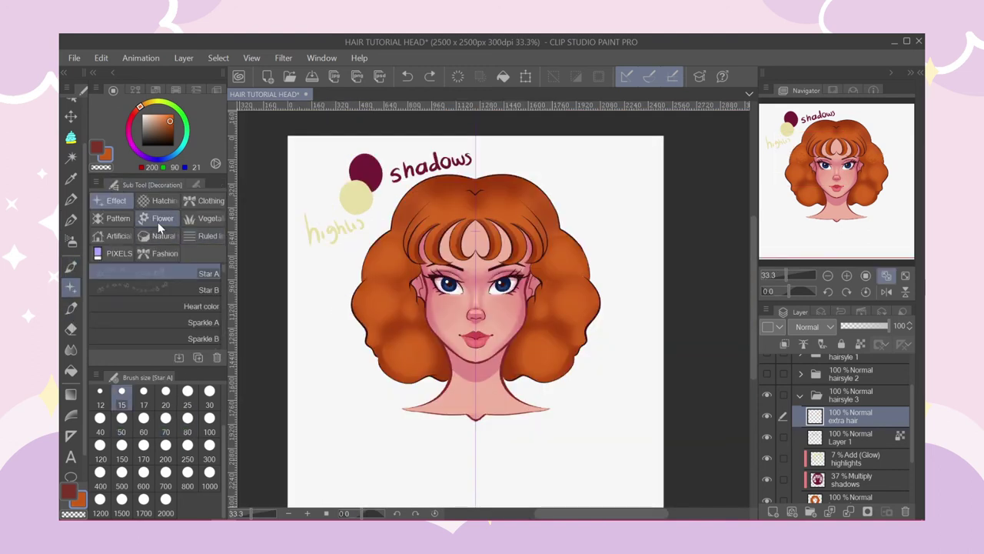
{"action": "left_click", "coordinate": [160, 235]}
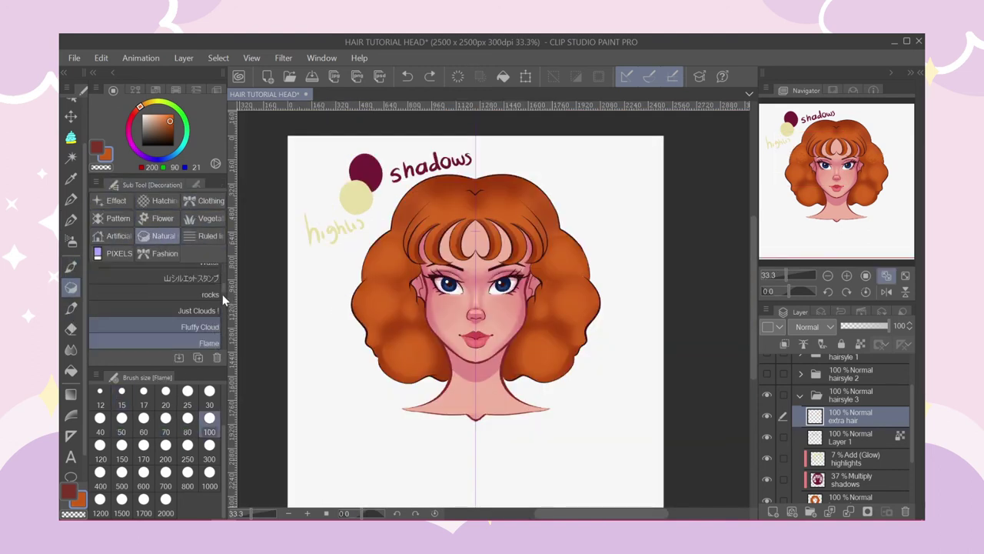
{"action": "scroll", "coordinate": [223, 296], "scroll_direction": "down", "scroll_amount": 2}
{"action": "left_click_drag", "start_coordinate": [223, 329], "coordinate": [222, 343]}
{"action": "scroll", "coordinate": [190, 309], "scroll_direction": "up", "scroll_amount": 3}
{"action": "scroll", "coordinate": [188, 309], "scroll_direction": "down", "scroll_amount": 2}
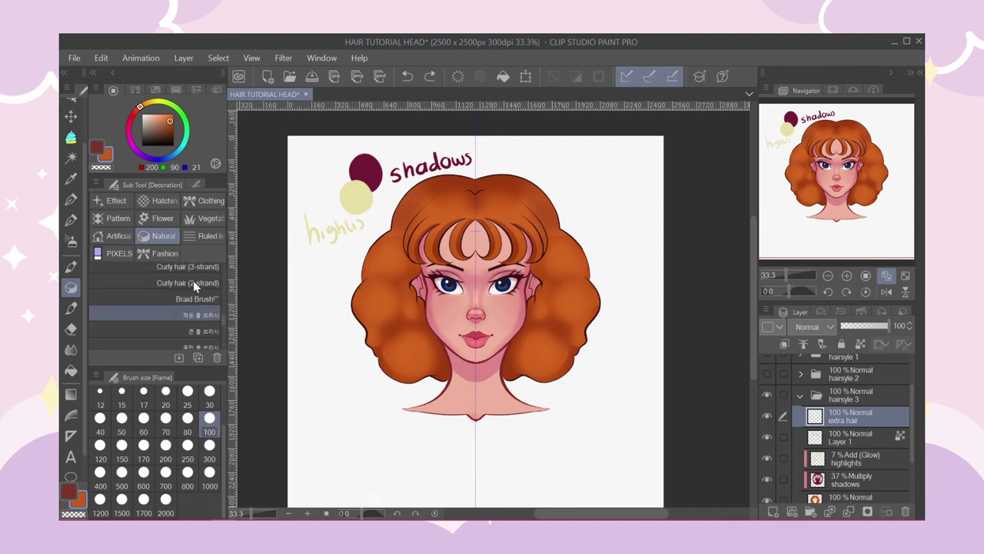
{"action": "left_click", "coordinate": [193, 281]}
{"action": "scroll", "coordinate": [373, 252], "scroll_direction": "up", "scroll_amount": 3}
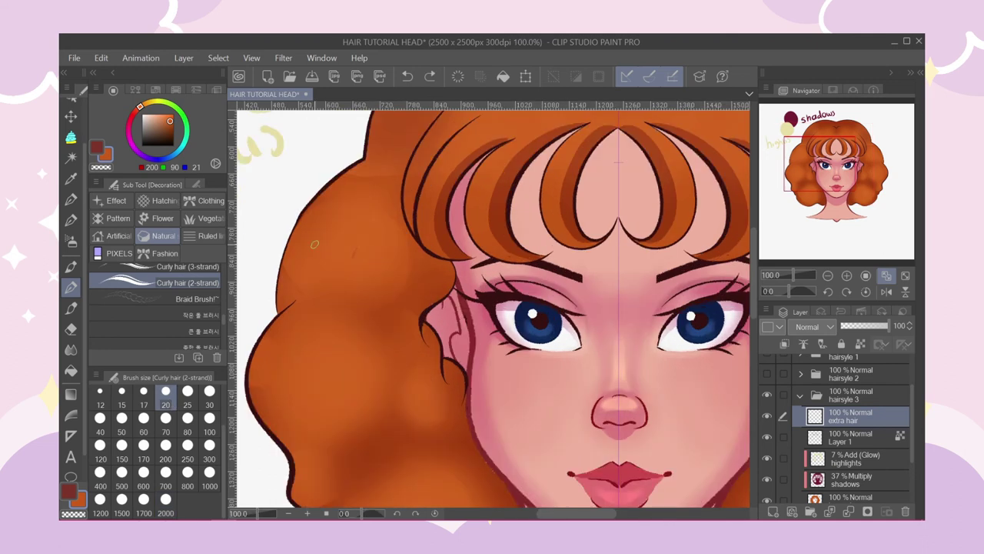
{"action": "left_click", "coordinate": [165, 431]}
Paint small curly flyaway strands down the outer edges of the side curls in sampled oranges such as RGB 189, 82, 20.
{"action": "left_click_drag", "start_coordinate": [292, 292], "coordinate": [267, 252]}
{"action": "scroll", "coordinate": [282, 235], "scroll_direction": "down", "scroll_amount": 2}
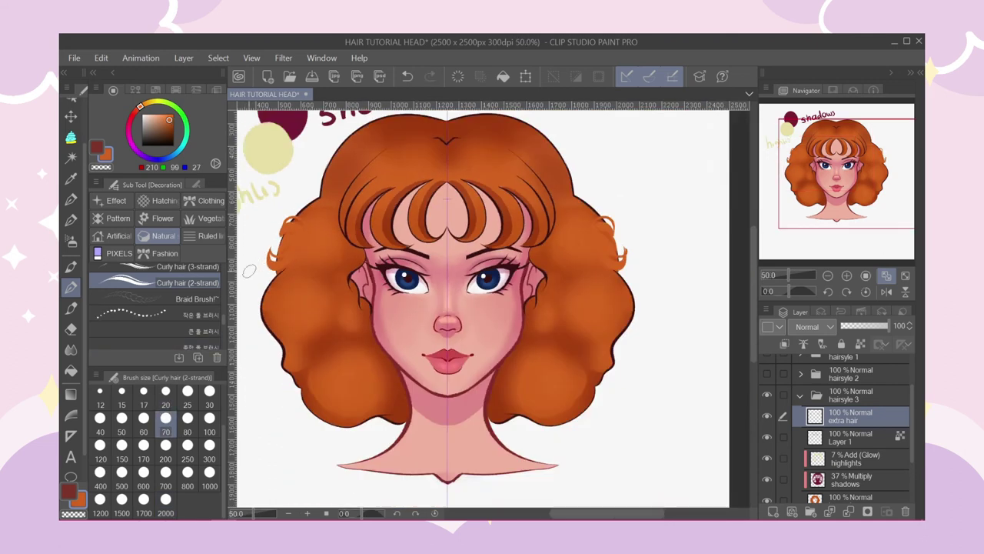
{"action": "scroll", "coordinate": [257, 279], "scroll_direction": "up", "scroll_amount": 2}
{"action": "left_click", "coordinate": [299, 302], "text": "alt"}
{"action": "left_click_drag", "start_coordinate": [299, 299], "coordinate": [257, 328]}
{"action": "left_click_drag", "start_coordinate": [317, 267], "coordinate": [280, 272]}
{"action": "scroll", "coordinate": [283, 273], "scroll_direction": "down", "scroll_amount": 3}
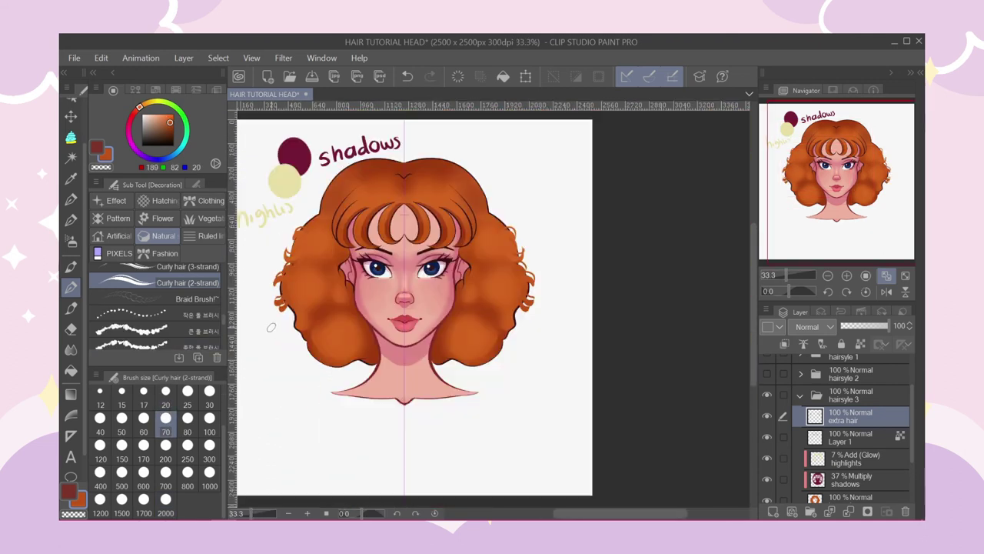
{"action": "scroll", "coordinate": [296, 315], "scroll_direction": "up", "scroll_amount": 2}
{"action": "left_click_drag", "start_coordinate": [306, 326], "coordinate": [314, 310]}
{"action": "left_click", "coordinate": [335, 363], "text": "alt"}
{"action": "left_click_drag", "start_coordinate": [322, 351], "coordinate": [341, 384]}
Try painting spiral strands inside the lower side curls and short curls along their bottom edge in sampled orange RGB 187, 80, 17.
{"action": "mouse_move", "coordinate": [384, 314]}
{"action": "left_mouse_down"}
{"action": "mouse_move", "coordinate": [404, 339]}
{"action": "mouse_move", "coordinate": [388, 333]}
{"action": "mouse_move", "coordinate": [391, 351]}
{"action": "mouse_move", "coordinate": [362, 378]}
{"action": "left_mouse_up"}
{"action": "scroll", "coordinate": [369, 322], "scroll_direction": "down", "scroll_amount": 2}
{"action": "scroll", "coordinate": [380, 323], "scroll_direction": "up", "scroll_amount": 2}
{"action": "key", "text": "ctrl+z"}
{"action": "left_click", "coordinate": [401, 324], "text": "alt"}
{"action": "left_click", "coordinate": [385, 337], "text": "alt"}
{"action": "scroll", "coordinate": [357, 331], "scroll_direction": "down", "scroll_amount": 2}
{"action": "scroll", "coordinate": [361, 373], "scroll_direction": "up", "scroll_amount": 2}
{"action": "left_click_drag", "start_coordinate": [387, 361], "coordinate": [394, 377]}
{"action": "mouse_move", "coordinate": [420, 354]}
{"action": "left_mouse_down"}
{"action": "mouse_move", "coordinate": [430, 373]}
{"action": "mouse_move", "coordinate": [414, 357]}
{"action": "left_mouse_up"}
{"action": "scroll", "coordinate": [360, 264], "scroll_direction": "down", "scroll_amount": 2}
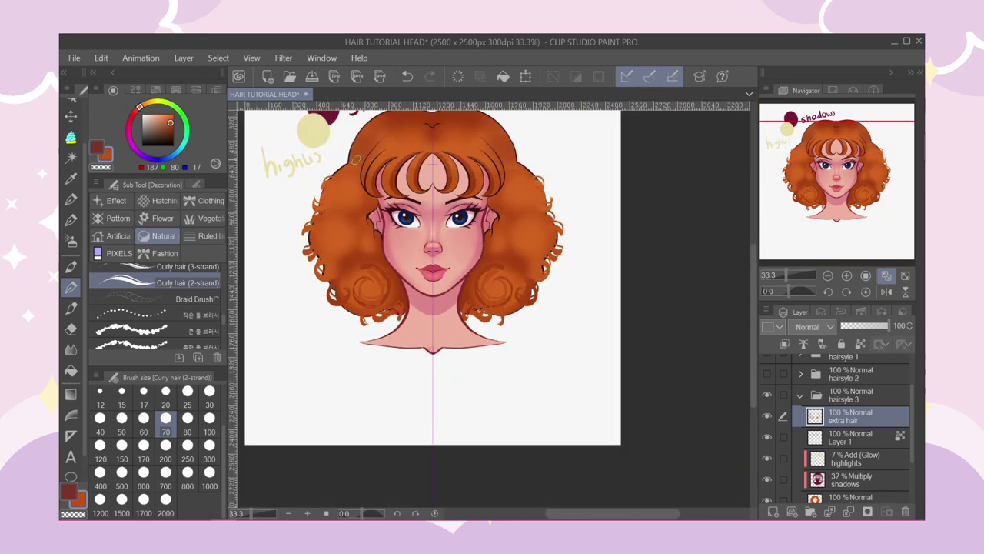
Try extending the spiral strands over the middle and upper side curls with sampled oranges such as RGB 210, 100, 27.
{"action": "scroll", "coordinate": [355, 159], "scroll_direction": "up", "scroll_amount": 3}
{"action": "mouse_move", "coordinate": [352, 350]}
{"action": "left_mouse_down"}
{"action": "mouse_move", "coordinate": [359, 315]}
{"action": "mouse_move", "coordinate": [307, 300]}
{"action": "mouse_move", "coordinate": [323, 313]}
{"action": "mouse_move", "coordinate": [343, 298]}
{"action": "mouse_move", "coordinate": [327, 359]}
{"action": "left_mouse_up"}
{"action": "key", "text": "ctrl+z"}
{"action": "left_click", "coordinate": [319, 292], "text": "alt"}
{"action": "left_click", "coordinate": [313, 303], "text": "alt"}
{"action": "scroll", "coordinate": [291, 299], "scroll_direction": "down", "scroll_amount": 3}
{"action": "scroll", "coordinate": [282, 306], "scroll_direction": "up", "scroll_amount": 3}
{"action": "key", "text": "ctrl+z"}
{"action": "left_click_drag", "start_coordinate": [332, 276], "coordinate": [364, 297]}
{"action": "left_click", "coordinate": [360, 260], "text": "alt"}
{"action": "left_click_drag", "start_coordinate": [372, 232], "coordinate": [377, 256]}
{"action": "left_click_drag", "start_coordinate": [341, 224], "coordinate": [356, 230]}
{"action": "left_click", "coordinate": [359, 231], "text": "alt"}
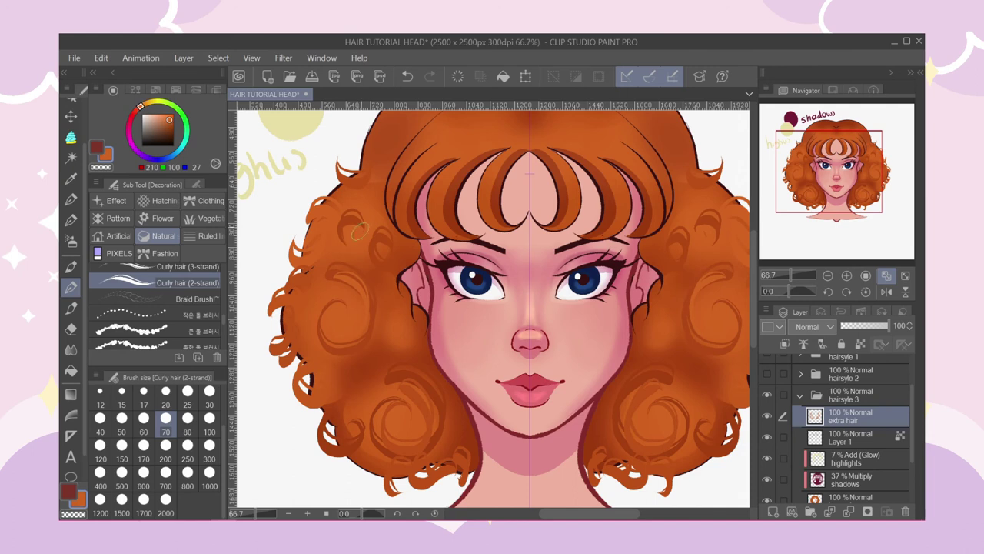
{"action": "scroll", "coordinate": [343, 229], "scroll_direction": "down", "scroll_amount": 3}
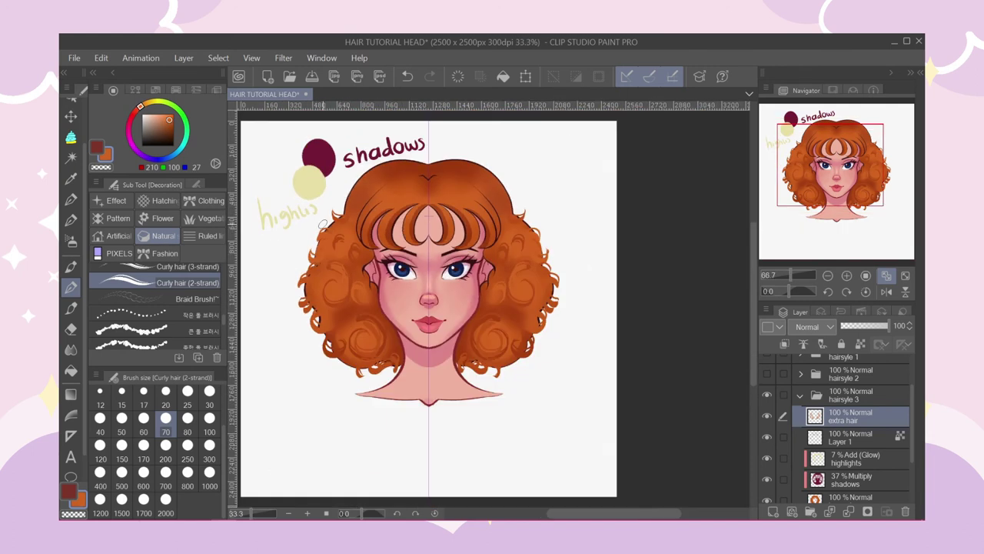
Add curly strands along the hair's bottom edge and over the lower side curls in sampled orange RGB 211, 100, 27.
{"action": "scroll", "coordinate": [355, 352], "scroll_direction": "up", "scroll_amount": 1}
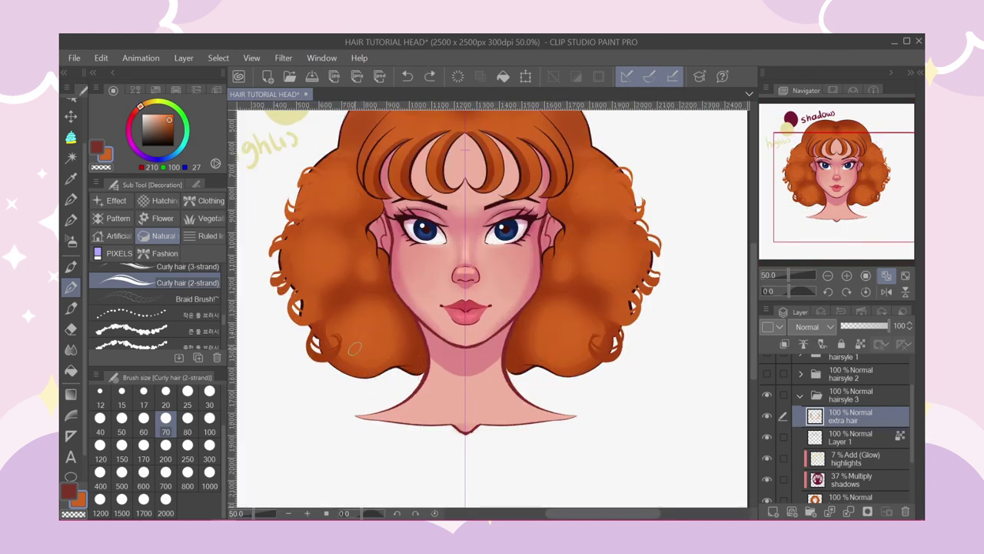
{"action": "scroll", "coordinate": [438, 369], "scroll_direction": "up", "scroll_amount": 1}
{"action": "mouse_move", "coordinate": [445, 372]}
{"action": "left_mouse_down"}
{"action": "mouse_move", "coordinate": [424, 387]}
{"action": "mouse_move", "coordinate": [356, 382]}
{"action": "left_mouse_up"}
{"action": "left_click", "coordinate": [371, 278], "text": "alt"}
{"action": "mouse_move", "coordinate": [366, 286]}
{"action": "left_mouse_down"}
{"action": "mouse_move", "coordinate": [389, 303]}
{"action": "mouse_move", "coordinate": [340, 307]}
{"action": "mouse_move", "coordinate": [355, 286]}
{"action": "left_mouse_up"}
{"action": "left_click", "coordinate": [375, 306], "text": "alt"}
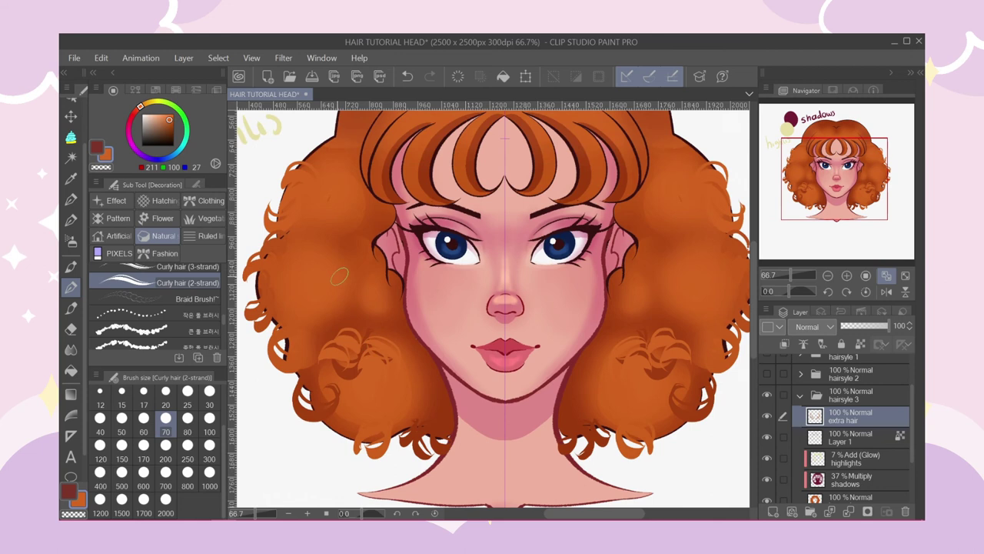
{"action": "left_click_drag", "start_coordinate": [363, 260], "coordinate": [347, 294]}
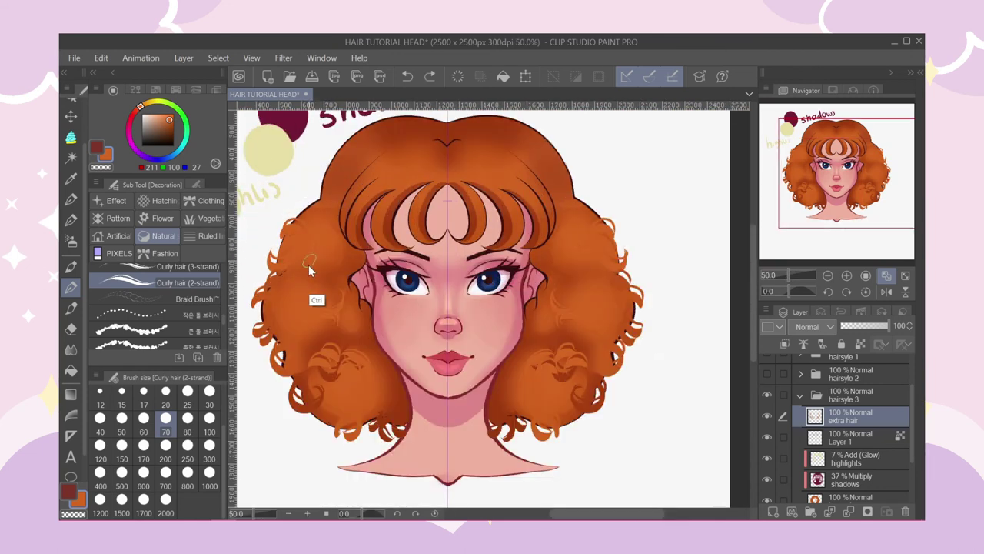
{"action": "mouse_move", "coordinate": [315, 347]}
{"action": "left_mouse_down"}
{"action": "mouse_move", "coordinate": [349, 372]}
{"action": "mouse_move", "coordinate": [368, 342]}
{"action": "left_mouse_up"}
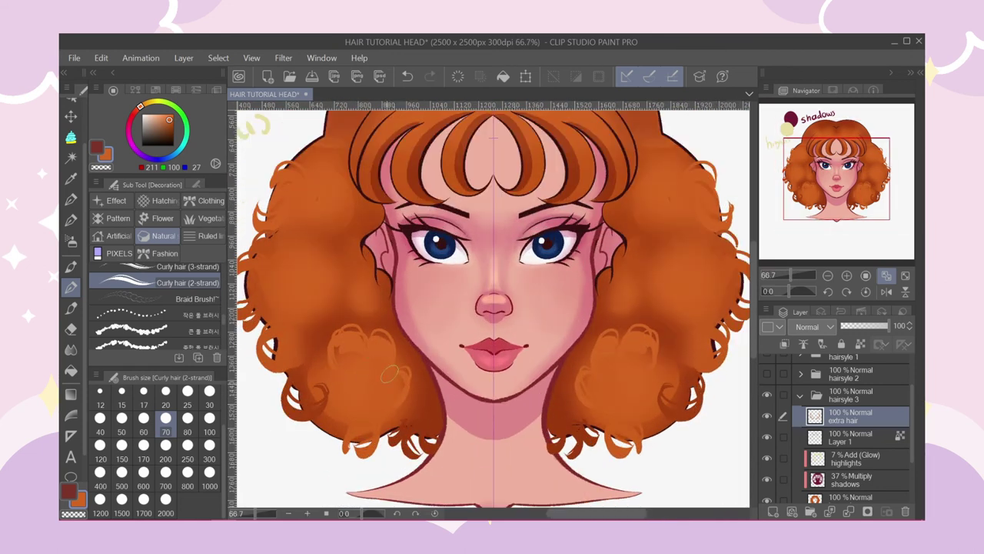
{"action": "mouse_move", "coordinate": [340, 312]}
{"action": "left_mouse_down"}
{"action": "mouse_move", "coordinate": [333, 266]}
{"action": "mouse_move", "coordinate": [319, 315]}
{"action": "left_mouse_up"}
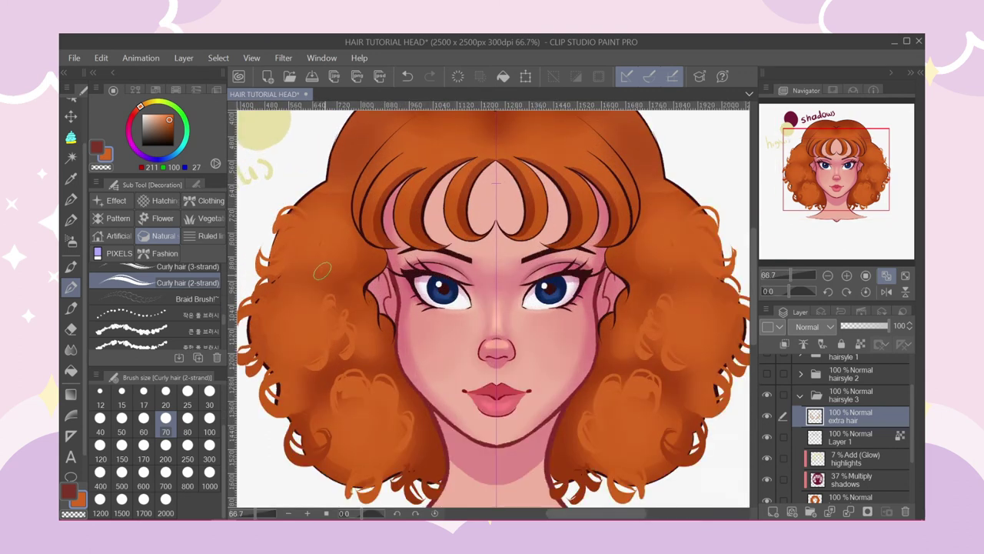
Layer curly strands over the upper and middle side curls and beside the face, sampling oranges such as RGB 163, 63, 14.
{"action": "mouse_move", "coordinate": [331, 283]}
{"action": "left_mouse_down"}
{"action": "mouse_move", "coordinate": [349, 243]}
{"action": "mouse_move", "coordinate": [369, 338]}
{"action": "left_mouse_up"}
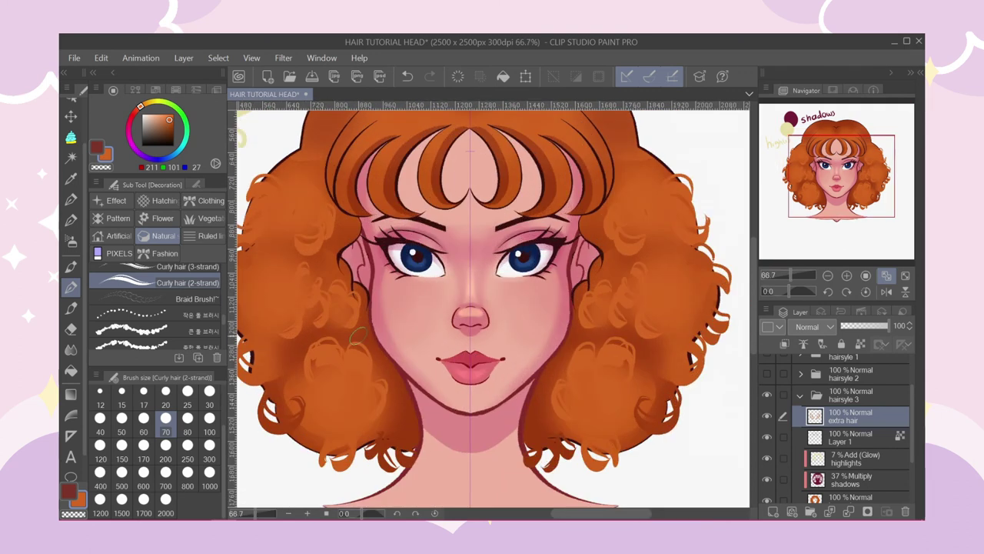
{"action": "left_click_drag", "start_coordinate": [352, 306], "coordinate": [324, 312]}
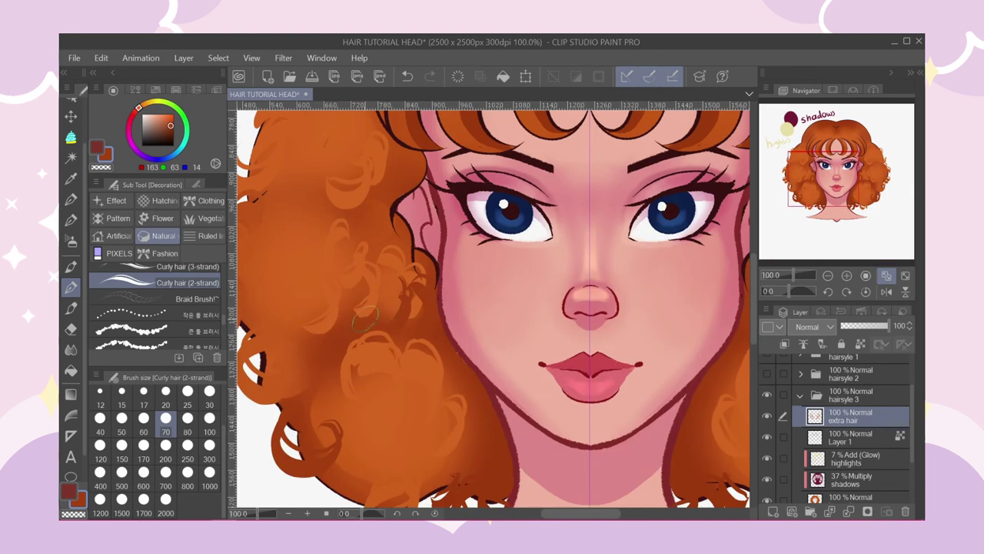
{"action": "left_click_drag", "start_coordinate": [384, 323], "coordinate": [390, 286]}
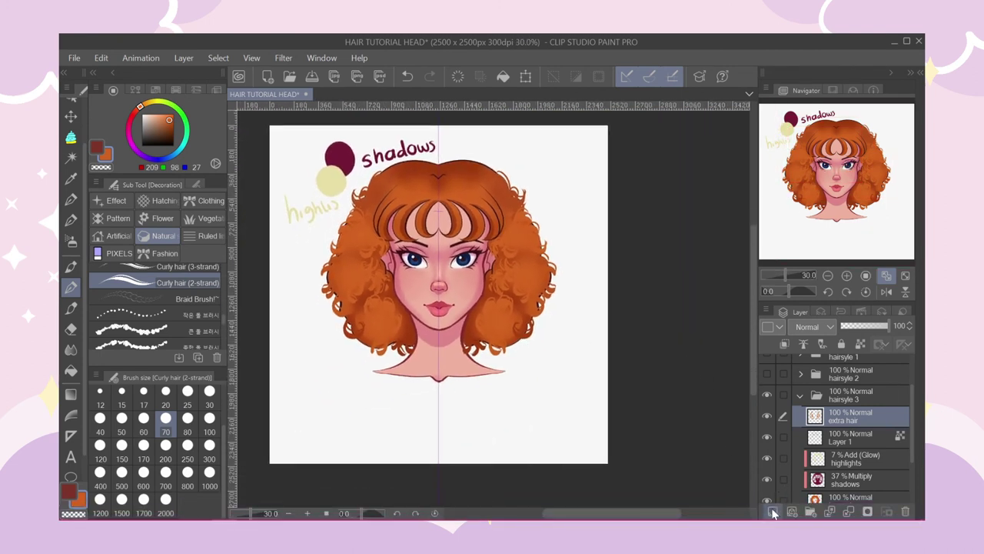
Add a layer named soften above the extra hair layer and choose the Soft airbrush.
{"action": "left_click", "coordinate": [774, 511]}
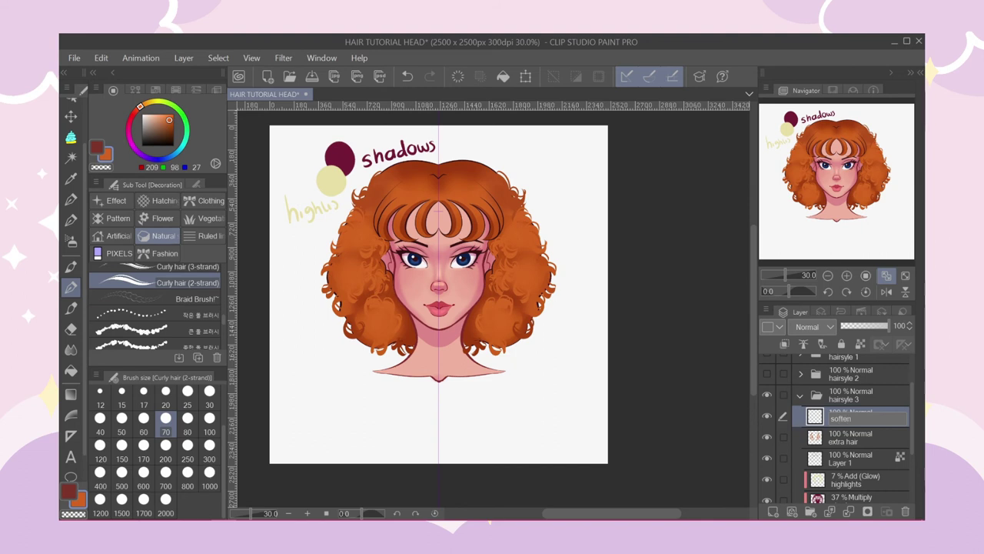
{"action": "scroll", "coordinate": [352, 258], "scroll_direction": "up", "scroll_amount": 3}
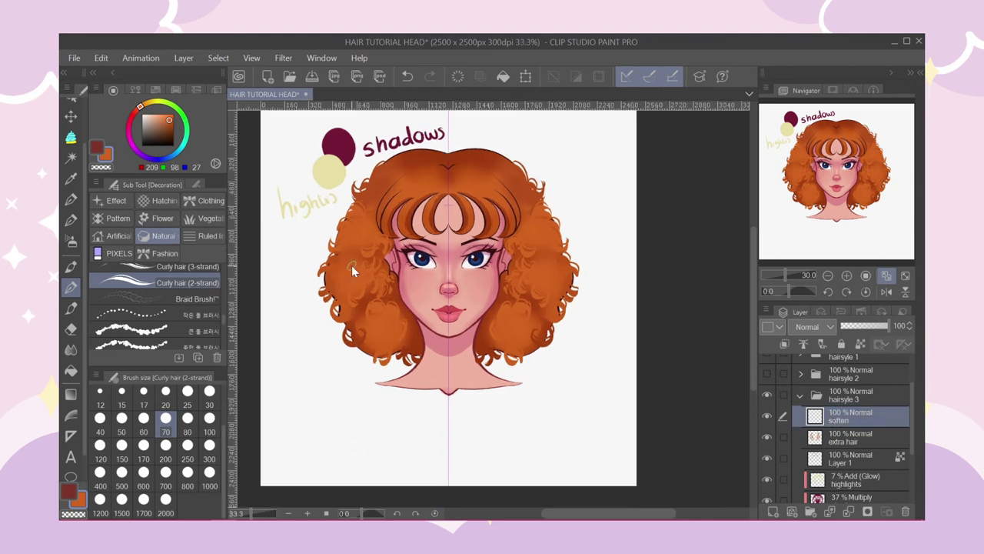
{"action": "left_click", "coordinate": [70, 241]}
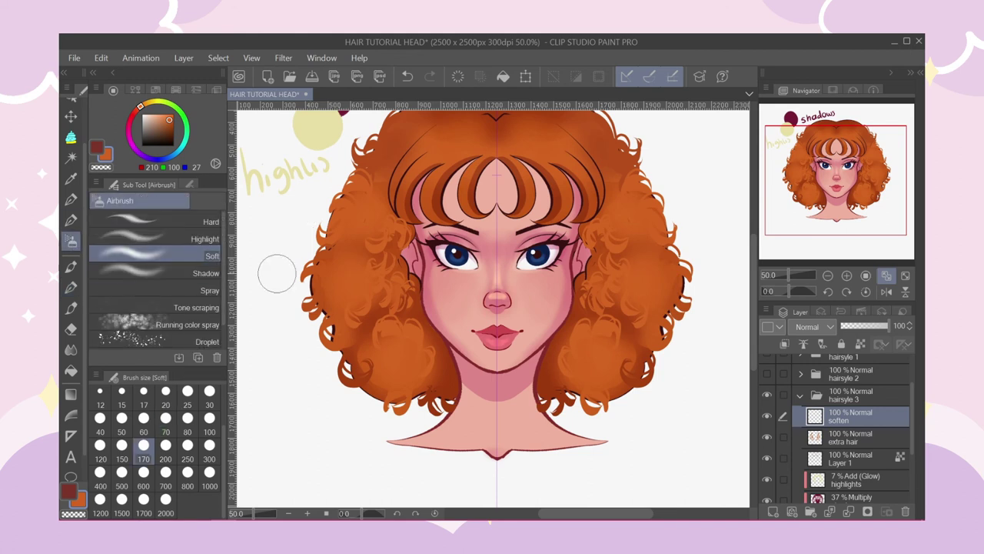
Airbrush orange RGB 210, 100, 27 over the side curls at size 170 to blend the strands.
{"action": "scroll", "coordinate": [358, 278], "scroll_direction": "up", "scroll_amount": 1}
{"action": "left_click_drag", "start_coordinate": [359, 276], "coordinate": [354, 267]}
{"action": "left_click_drag", "start_coordinate": [410, 399], "coordinate": [405, 372]}
{"action": "scroll", "coordinate": [405, 371], "scroll_direction": "down", "scroll_amount": 1}
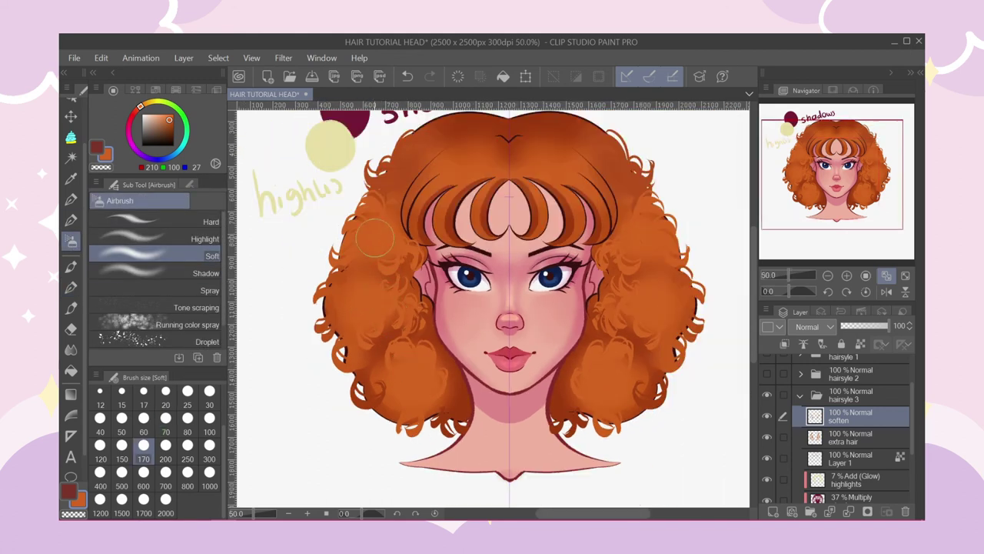
{"action": "left_click_drag", "start_coordinate": [639, 247], "coordinate": [644, 253]}
{"action": "left_click_drag", "start_coordinate": [666, 312], "coordinate": [652, 320]}
{"action": "mouse_move", "coordinate": [610, 381]}
{"action": "left_mouse_down"}
{"action": "mouse_move", "coordinate": [621, 366]}
{"action": "mouse_move", "coordinate": [609, 382]}
{"action": "left_mouse_up"}
{"action": "scroll", "coordinate": [371, 209], "scroll_direction": "down", "scroll_amount": 1}
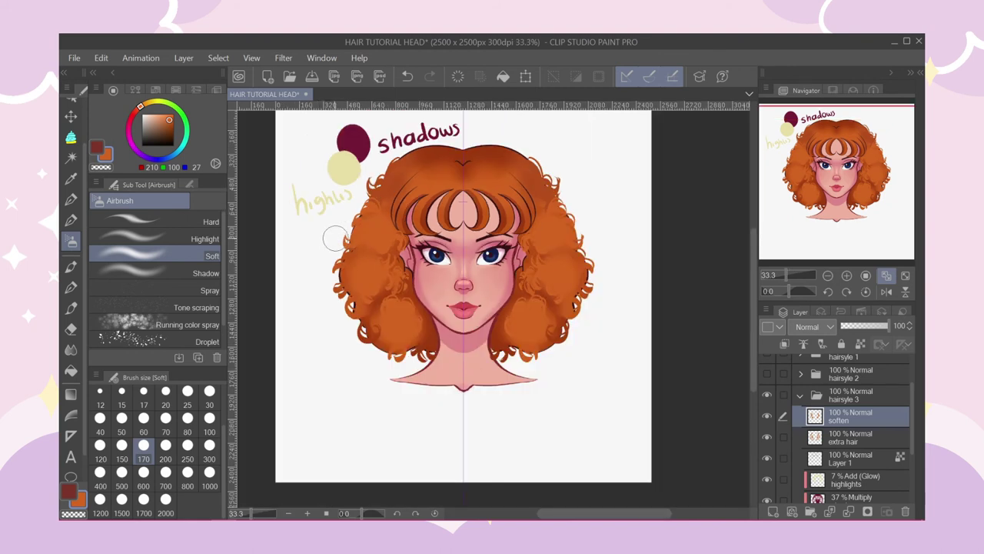
Airbrush sampled orange over the inner curls beside the face, undo the last stroke, and reduce the airbrush size to 60.
{"action": "scroll", "coordinate": [340, 238], "scroll_direction": "up", "scroll_amount": 2}
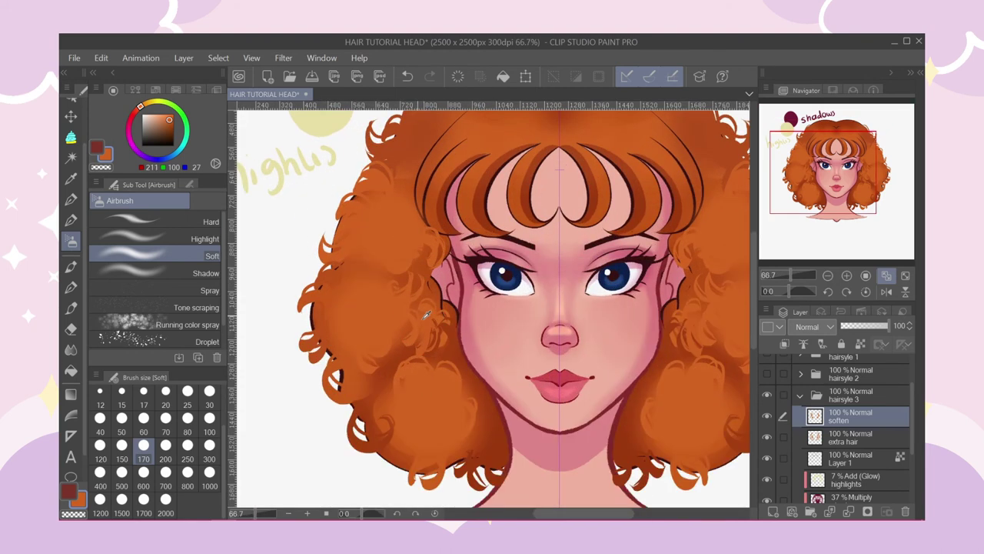
{"action": "mouse_move", "coordinate": [421, 316]}
{"action": "left_mouse_down"}
{"action": "mouse_move", "coordinate": [359, 277]}
{"action": "mouse_move", "coordinate": [385, 313]}
{"action": "mouse_move", "coordinate": [378, 346]}
{"action": "left_mouse_up"}
{"action": "scroll", "coordinate": [367, 306], "scroll_direction": "down", "scroll_amount": 1}
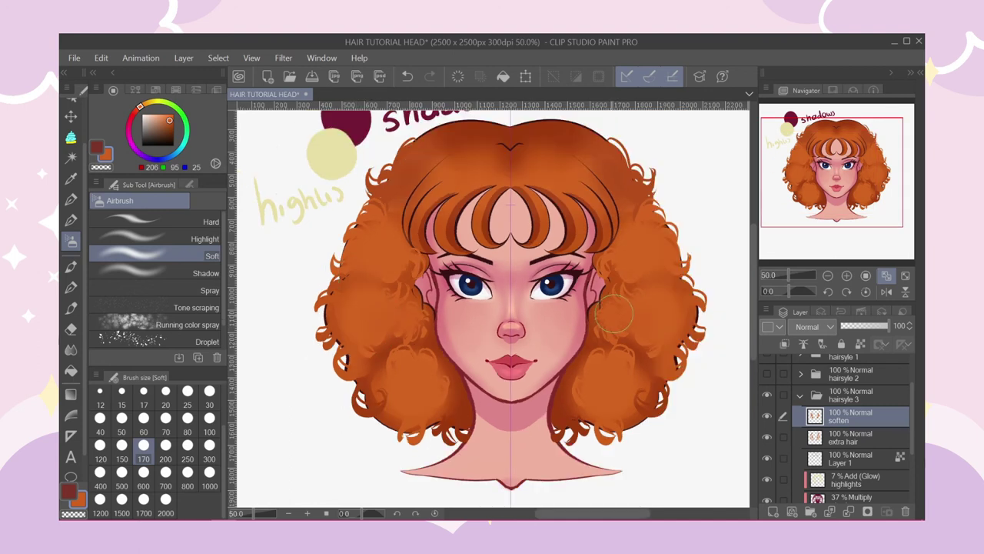
{"action": "key", "text": "ctrl+z"}
{"action": "left_click", "coordinate": [123, 449]}
{"action": "left_click", "coordinate": [145, 426]}
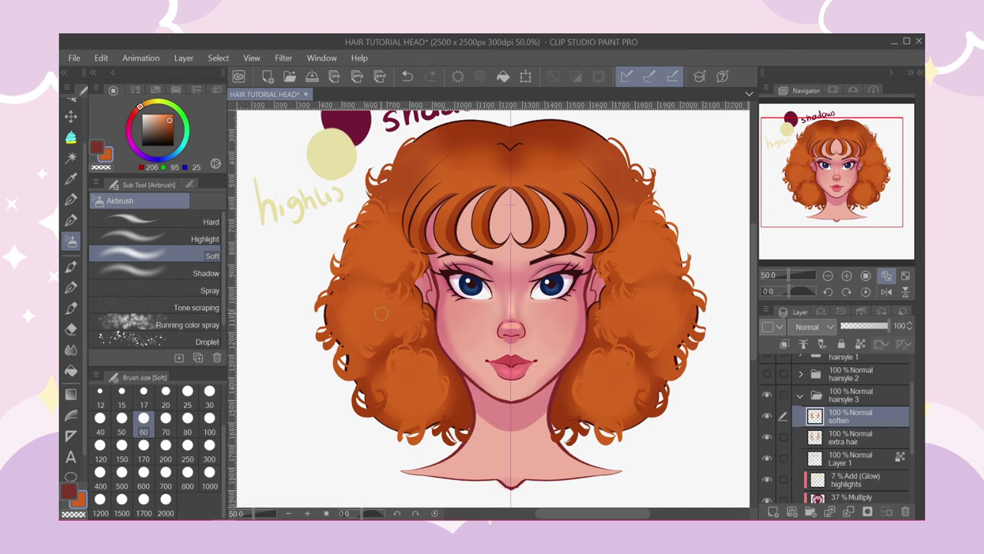
{"action": "scroll", "coordinate": [383, 338], "scroll_direction": "down", "scroll_amount": 1}
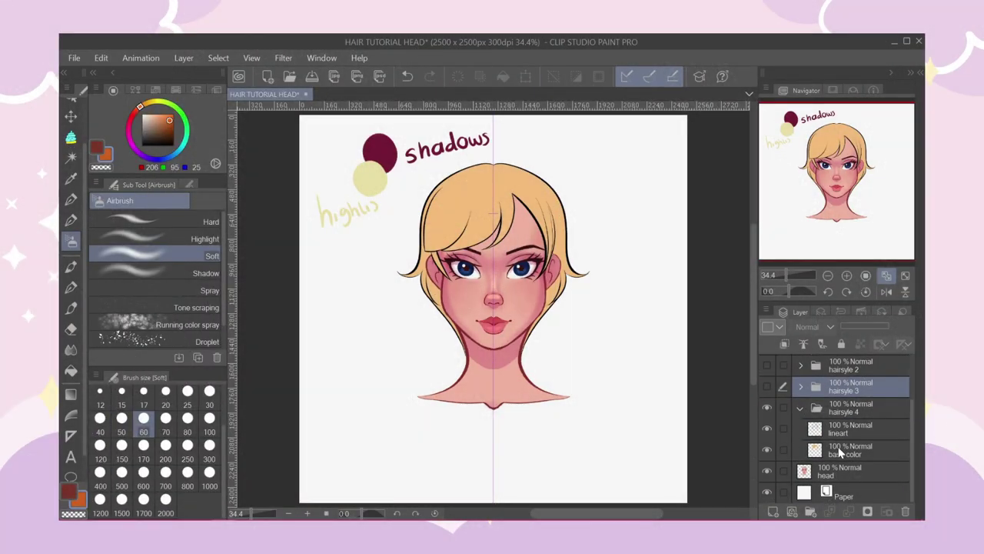
Add a clipped layer above base color in the hairsyle 4 folder and set its blending mode to Multiply.
{"action": "left_click", "coordinate": [839, 453]}
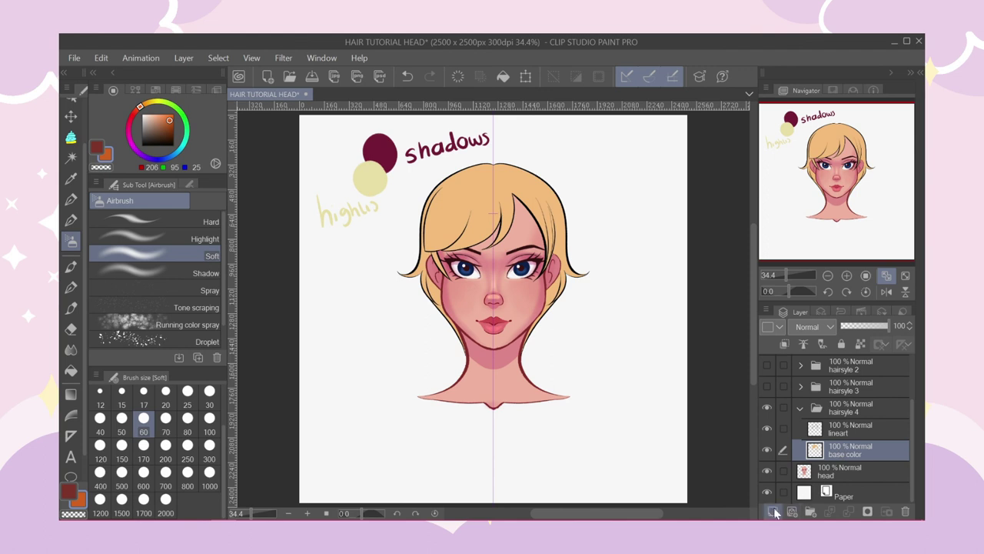
{"action": "left_click", "coordinate": [773, 512]}
{"action": "left_click", "coordinate": [784, 344]}
{"action": "left_click", "coordinate": [815, 326]}
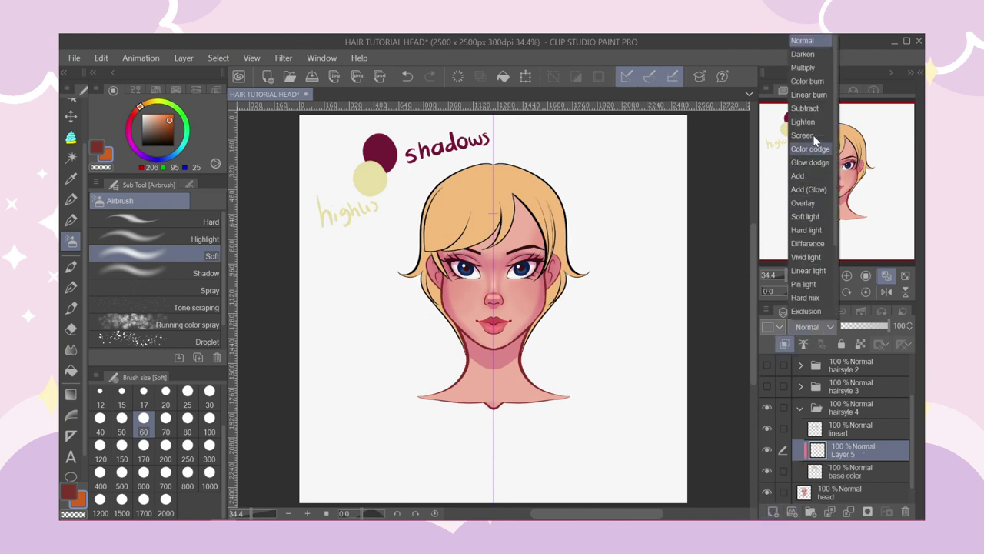
{"action": "left_click", "coordinate": [804, 69]}
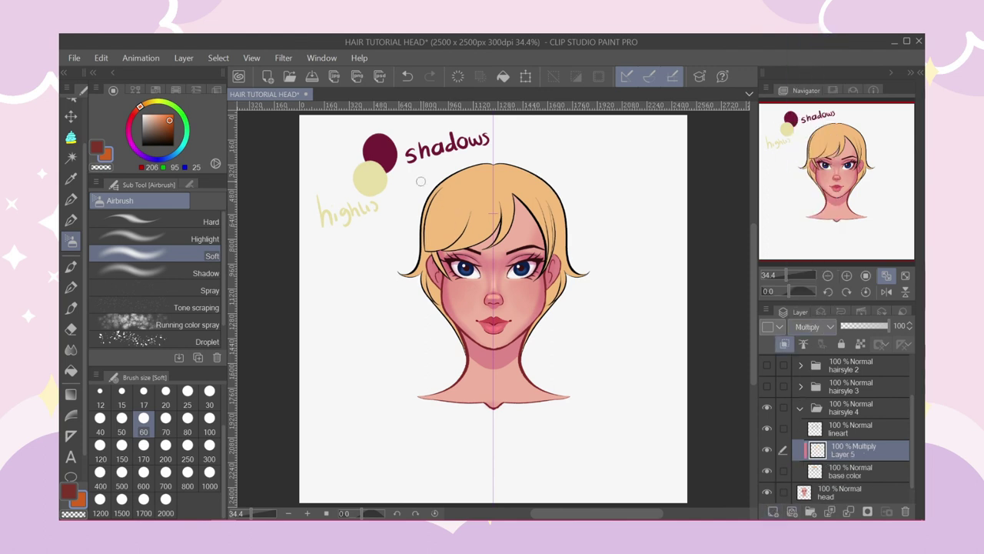
Sample the maroon shadows swatch, RGB 116, 27, 54, and airbrush the blonde hair behind the ears at size 60.
{"action": "scroll", "coordinate": [416, 178], "scroll_direction": "up", "scroll_amount": 1}
{"action": "left_click", "coordinate": [373, 143], "text": "alt"}
{"action": "scroll", "coordinate": [439, 314], "scroll_direction": "up", "scroll_amount": 1}
{"action": "left_click_drag", "start_coordinate": [444, 324], "coordinate": [480, 403]}
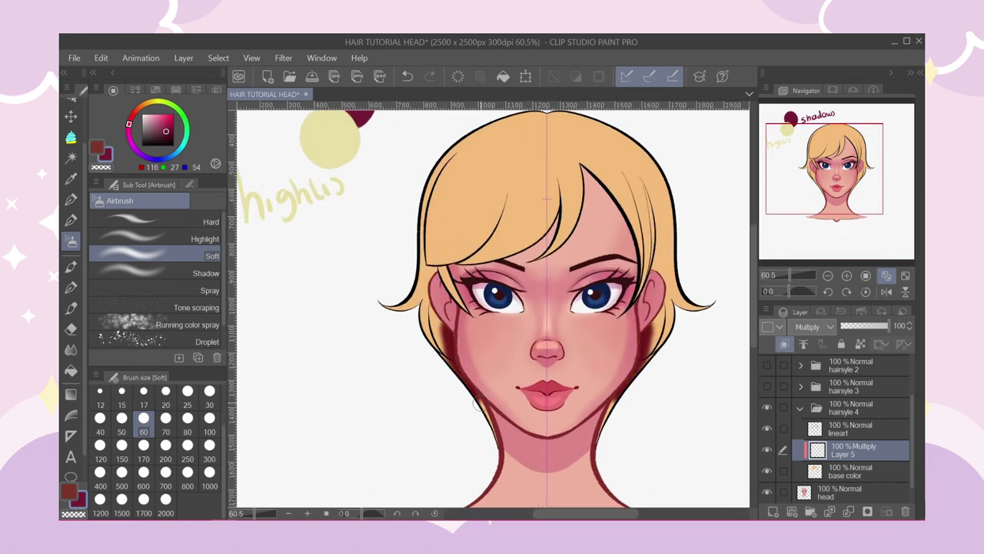
Paint shadows behind the ears and along the outer hair edges with the Grunge charcoal pen at size 50, lowering the layer opacity to 26%.
{"action": "left_click", "coordinate": [75, 224]}
{"action": "mouse_move", "coordinate": [442, 313]}
{"action": "left_mouse_down"}
{"action": "mouse_move", "coordinate": [442, 340]}
{"action": "mouse_move", "coordinate": [432, 313]}
{"action": "mouse_move", "coordinate": [429, 332]}
{"action": "left_mouse_up"}
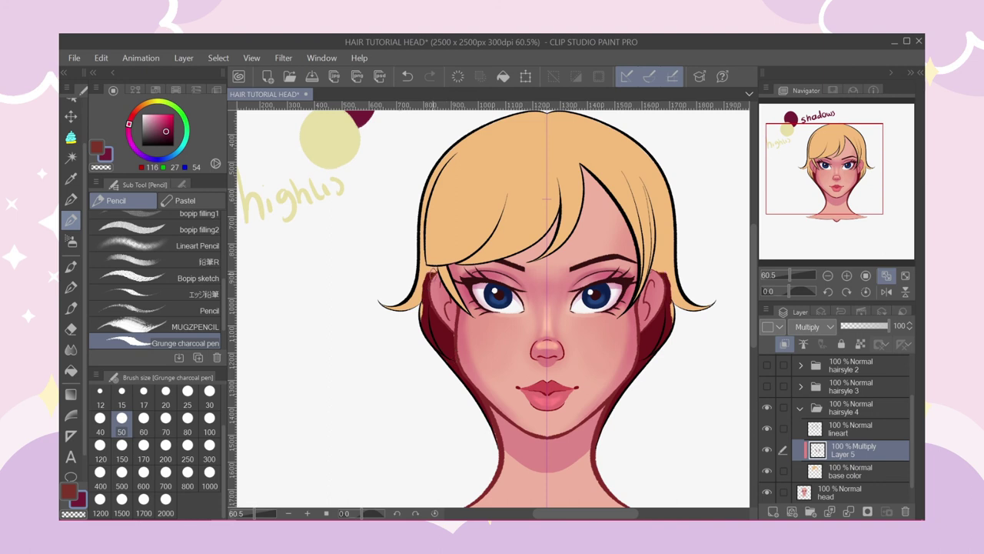
{"action": "left_click_drag", "start_coordinate": [432, 272], "coordinate": [423, 303]}
{"action": "mouse_move", "coordinate": [424, 198]}
{"action": "left_mouse_down"}
{"action": "mouse_move", "coordinate": [423, 259]}
{"action": "mouse_move", "coordinate": [450, 159]}
{"action": "left_mouse_up"}
{"action": "left_click", "coordinate": [853, 326]}
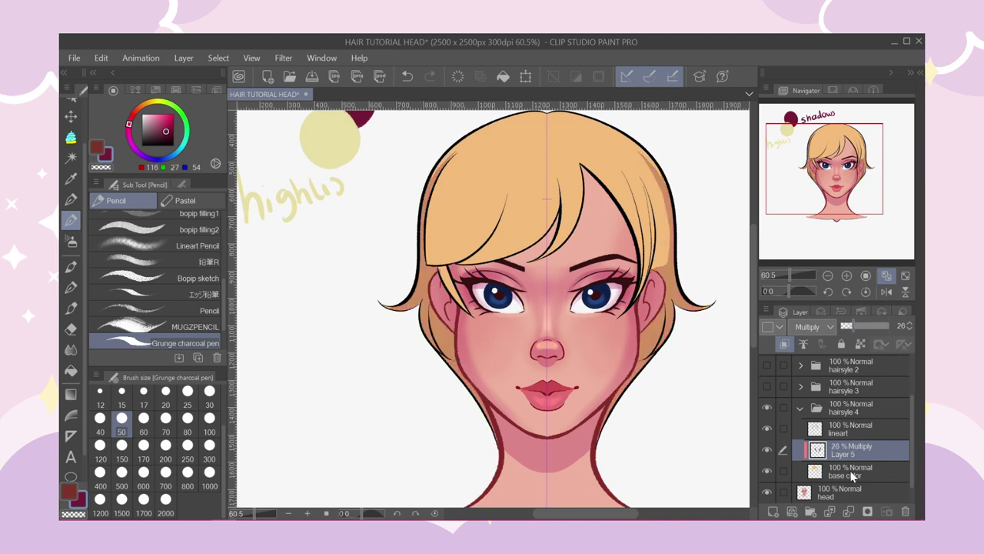
{"action": "left_click", "coordinate": [767, 383]}
{"action": "mouse_move", "coordinate": [911, 423]}
{"action": "left_mouse_down"}
{"action": "mouse_move", "coordinate": [910, 382]}
{"action": "mouse_move", "coordinate": [911, 429]}
{"action": "left_mouse_up"}
Paint Grunge charcoal pen shadow strands at size 50 on the right side hair and the lower fringe.
{"action": "scroll", "coordinate": [698, 206], "scroll_direction": "up", "scroll_amount": 2}
{"action": "mouse_move", "coordinate": [615, 171]}
{"action": "left_mouse_down"}
{"action": "mouse_move", "coordinate": [641, 308]}
{"action": "mouse_move", "coordinate": [613, 156]}
{"action": "mouse_move", "coordinate": [646, 304]}
{"action": "left_mouse_up"}
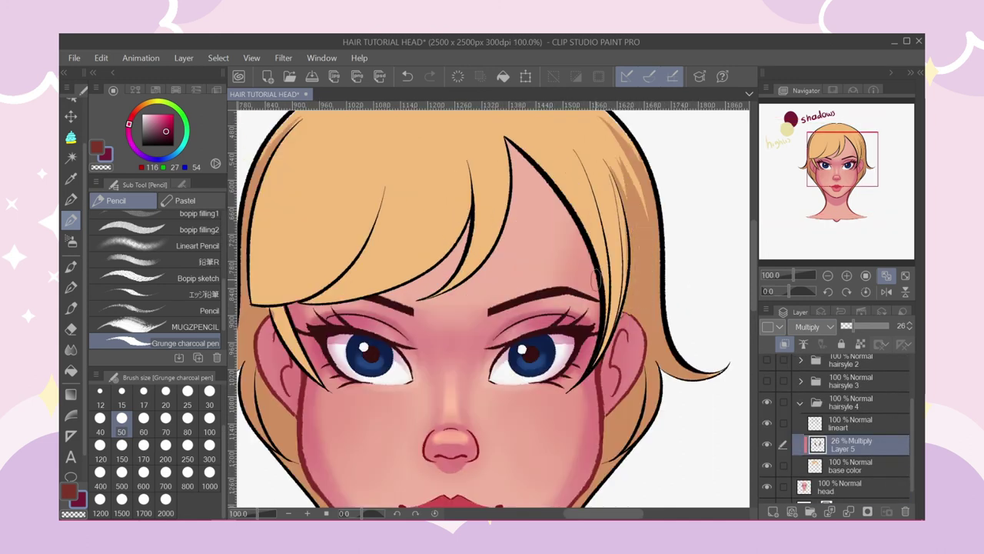
{"action": "scroll", "coordinate": [592, 273], "scroll_direction": "down", "scroll_amount": 2}
{"action": "scroll", "coordinate": [427, 221], "scroll_direction": "up", "scroll_amount": 2}
{"action": "mouse_move", "coordinate": [535, 222]}
{"action": "left_mouse_down"}
{"action": "mouse_move", "coordinate": [462, 337]}
{"action": "mouse_move", "coordinate": [595, 248]}
{"action": "left_mouse_up"}
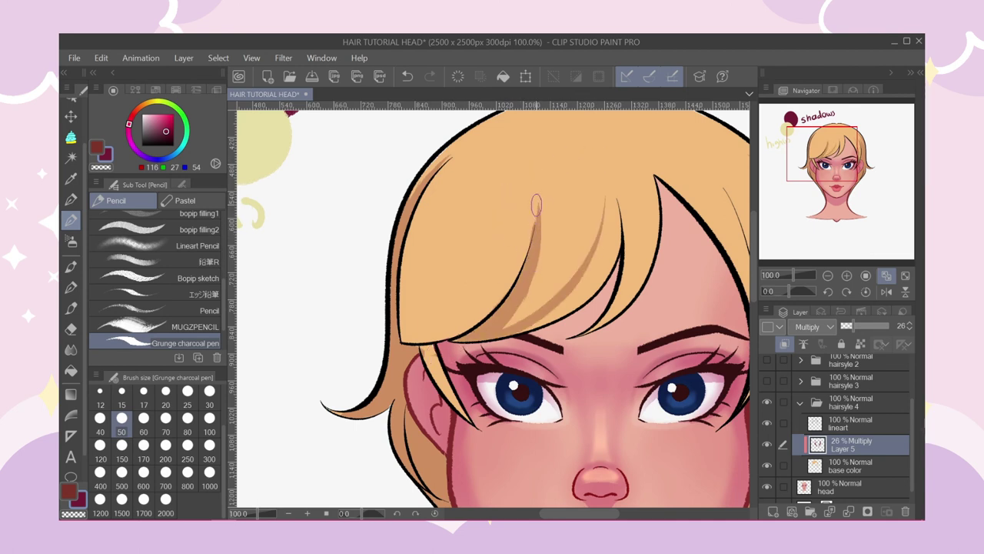
Extend tapered shadow strands up across the left part of the fringe, undoing and redrawing a stroke.
{"action": "left_click_drag", "start_coordinate": [434, 332], "coordinate": [523, 163]}
{"action": "mouse_move", "coordinate": [409, 343]}
{"action": "left_mouse_down"}
{"action": "mouse_move", "coordinate": [439, 316]}
{"action": "mouse_move", "coordinate": [482, 192]}
{"action": "left_mouse_up"}
{"action": "key", "text": "ctrl+minus"}
{"action": "key", "text": "ctrl+minus"}
{"action": "key", "text": "ctrl+plus"}
{"action": "key", "text": "ctrl+z"}
{"action": "left_click_drag", "start_coordinate": [412, 295], "coordinate": [468, 206]}
{"action": "left_click_drag", "start_coordinate": [559, 212], "coordinate": [537, 289]}
{"action": "scroll", "coordinate": [534, 200], "scroll_direction": "down", "scroll_amount": 2}
{"action": "scroll", "coordinate": [497, 236], "scroll_direction": "up", "scroll_amount": 2}
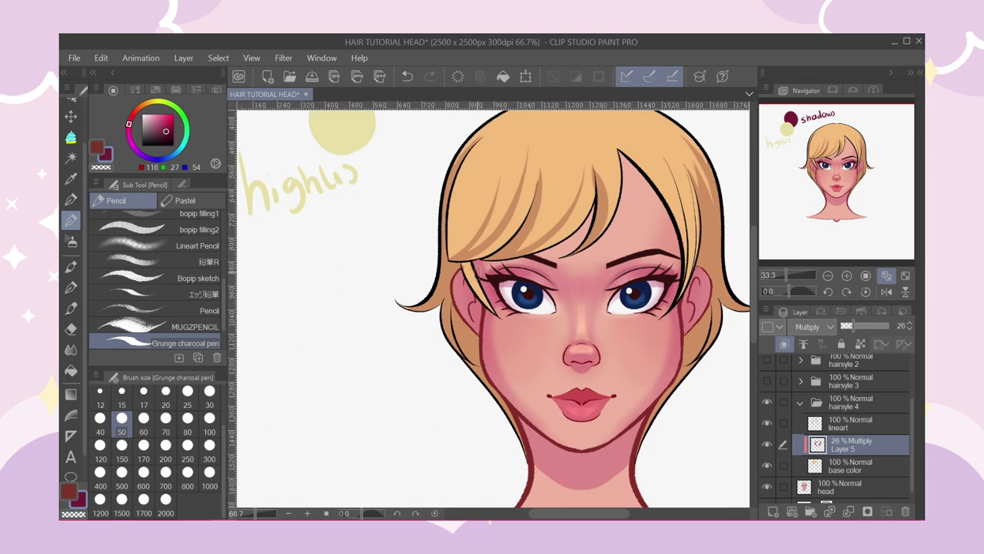
{"action": "scroll", "coordinate": [479, 247], "scroll_direction": "down", "scroll_amount": 2}
{"action": "scroll", "coordinate": [465, 194], "scroll_direction": "up", "scroll_amount": 1}
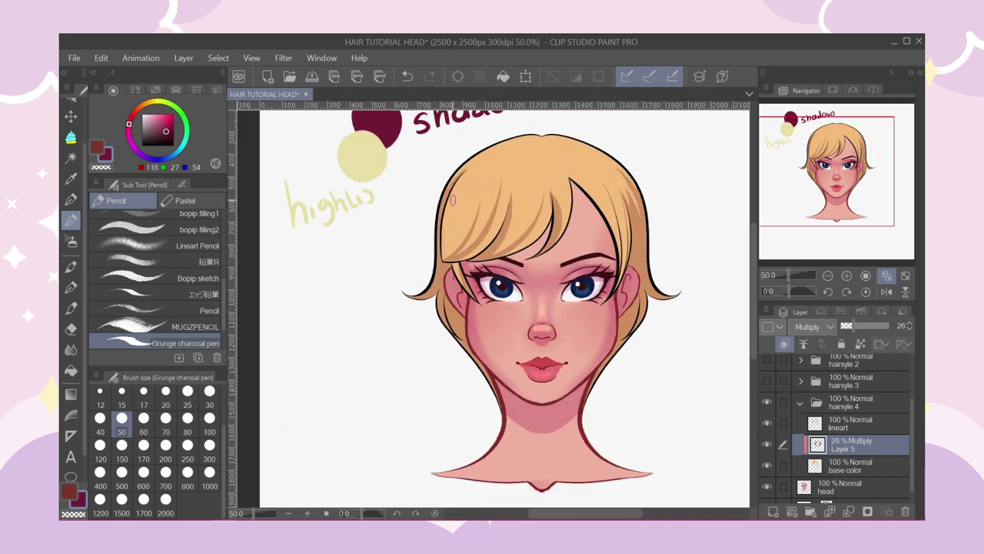
{"action": "scroll", "coordinate": [453, 200], "scroll_direction": "down", "scroll_amount": 1}
{"action": "scroll", "coordinate": [477, 107], "scroll_direction": "up", "scroll_amount": 1}
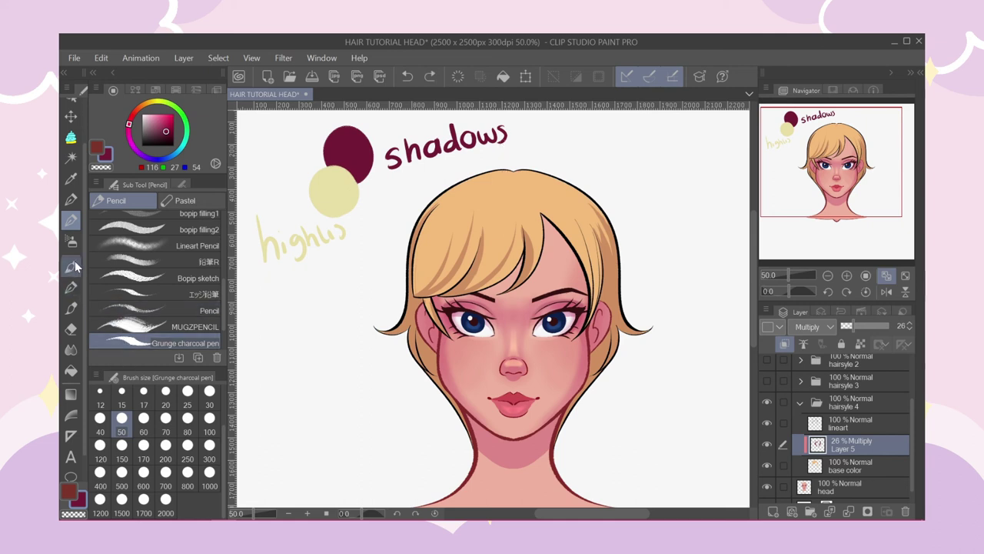
Undo the first crown shadow and airbrush a broader one at the parting with the Soft airbrush at size 100.
{"action": "key", "text": "b"}
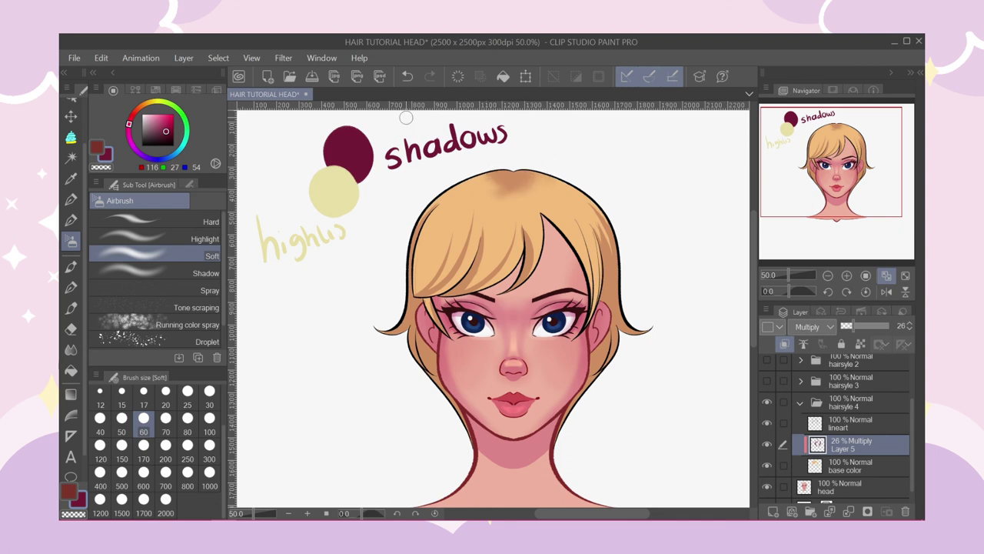
{"action": "key", "text": "ctrl+z"}
{"action": "mouse_move", "coordinate": [487, 169]}
{"action": "left_mouse_down"}
{"action": "mouse_move", "coordinate": [439, 129]}
{"action": "mouse_move", "coordinate": [515, 164]}
{"action": "mouse_move", "coordinate": [465, 147]}
{"action": "mouse_move", "coordinate": [522, 187]}
{"action": "mouse_move", "coordinate": [489, 168]}
{"action": "left_mouse_up"}
{"action": "left_click", "coordinate": [165, 423]}
{"action": "left_click", "coordinate": [209, 423]}
Paint shadow strands sweeping from the crown down the right side with the Grunge charcoal pen at size 50, undoing and redrawing strokes.
{"action": "key", "text": "p"}
{"action": "scroll", "coordinate": [535, 188], "scroll_direction": "up", "scroll_amount": 3}
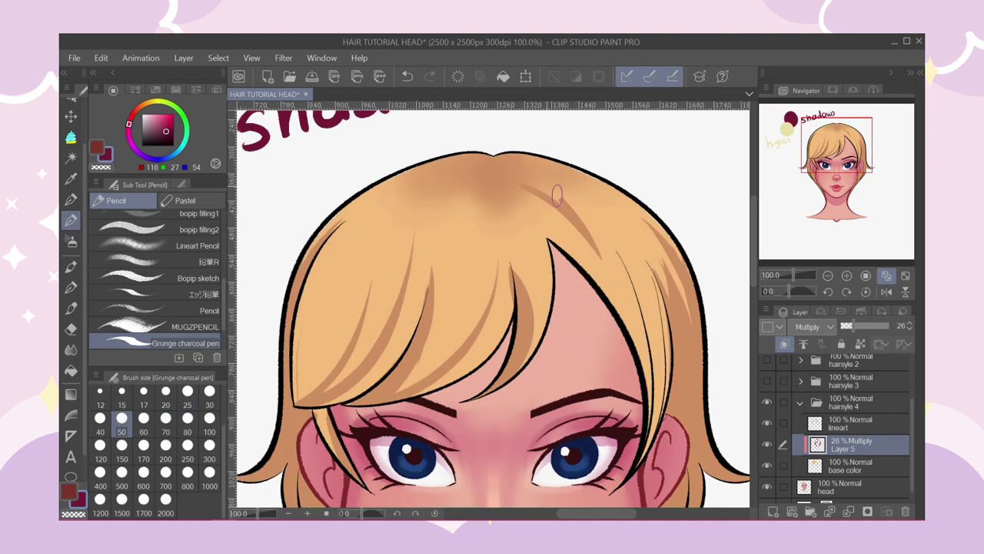
{"action": "left_click_drag", "start_coordinate": [571, 190], "coordinate": [563, 212]}
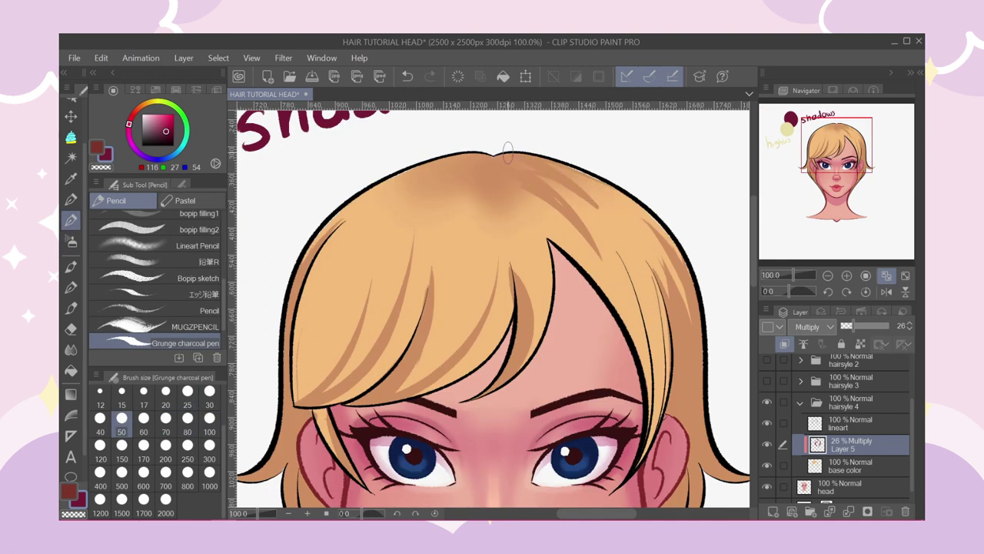
{"action": "left_click_drag", "start_coordinate": [507, 152], "coordinate": [542, 160]}
{"action": "key", "text": "ctrl+z"}
{"action": "key", "text": "ctrl+z"}
{"action": "key", "text": "ctrl+z"}
{"action": "key", "text": "ctrl+z"}
{"action": "left_click_drag", "start_coordinate": [620, 238], "coordinate": [565, 185]}
{"action": "left_click_drag", "start_coordinate": [659, 244], "coordinate": [564, 173]}
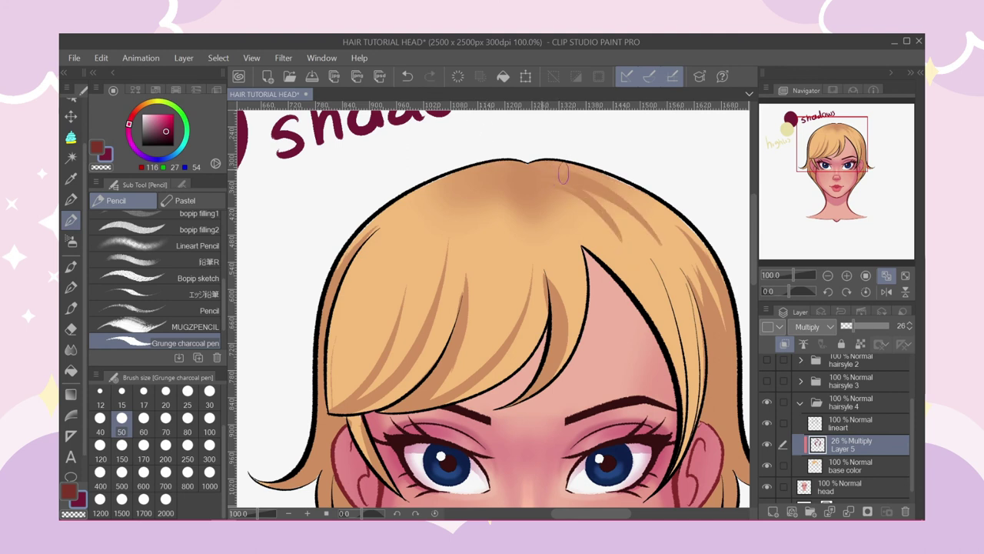
Add jagged shadow strands fanning from the parting across the centre and left of the crown.
{"action": "mouse_move", "coordinate": [493, 178]}
{"action": "left_mouse_down"}
{"action": "mouse_move", "coordinate": [419, 223]}
{"action": "mouse_move", "coordinate": [473, 244]}
{"action": "left_mouse_up"}
{"action": "mouse_move", "coordinate": [529, 184]}
{"action": "left_mouse_down"}
{"action": "mouse_move", "coordinate": [464, 238]}
{"action": "mouse_move", "coordinate": [542, 249]}
{"action": "left_mouse_up"}
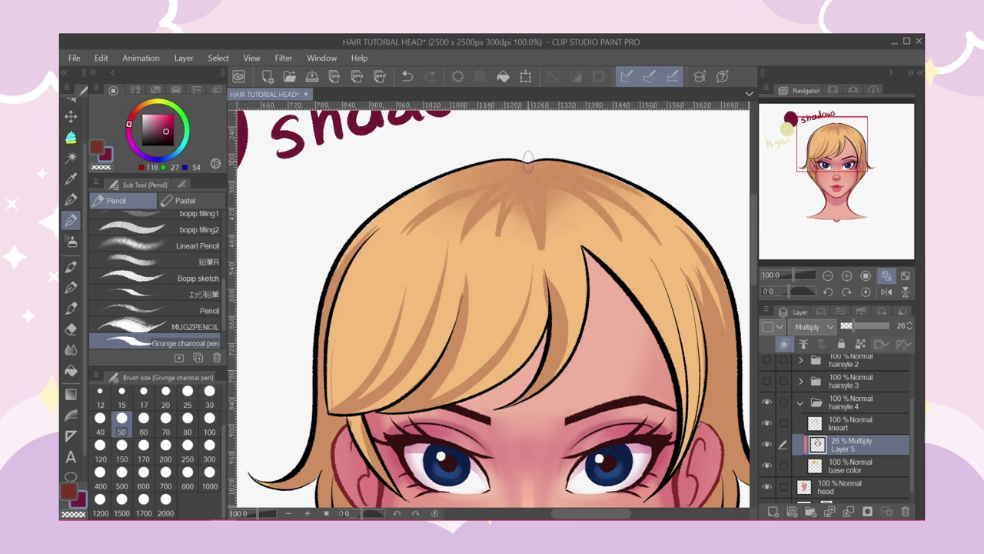
{"action": "scroll", "coordinate": [476, 132], "scroll_direction": "down", "scroll_amount": 2}
{"action": "scroll", "coordinate": [476, 131], "scroll_direction": "up", "scroll_amount": 1}
Soften the crown shadow strands with the Soft airbrush at size 100 using transparent color, and set the layer opacity to 28%.
{"action": "left_click", "coordinate": [71, 241]}
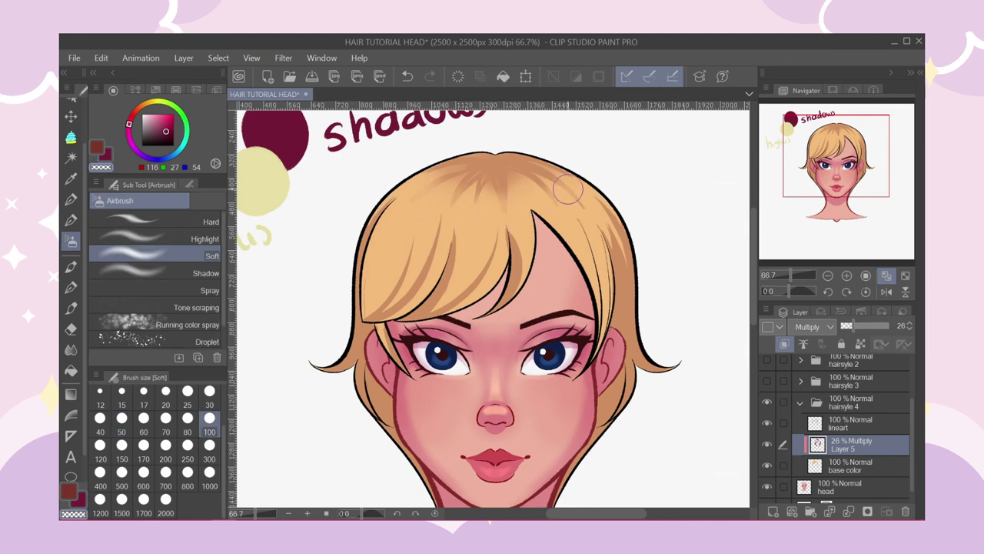
{"action": "left_click", "coordinate": [106, 155]}
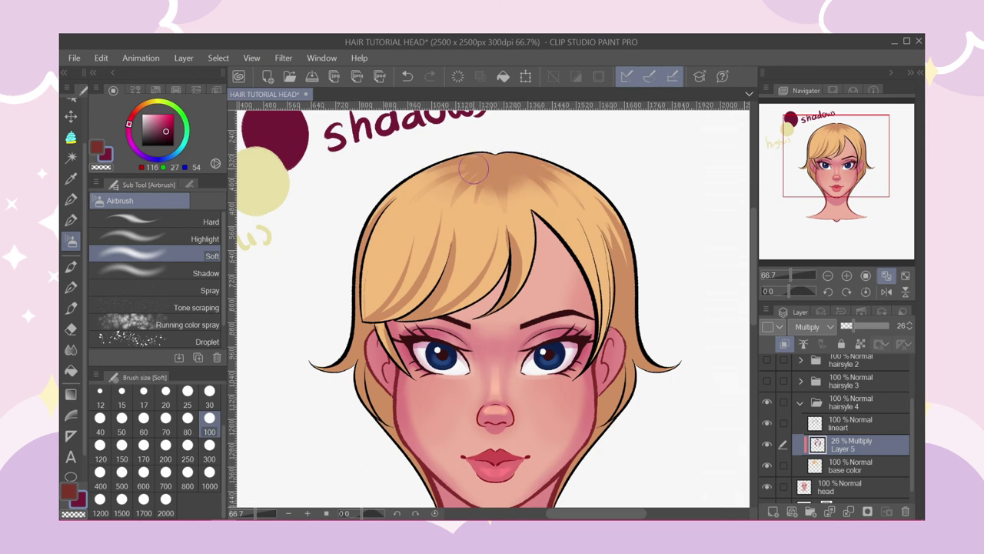
{"action": "scroll", "coordinate": [406, 164], "scroll_direction": "down", "scroll_amount": 2}
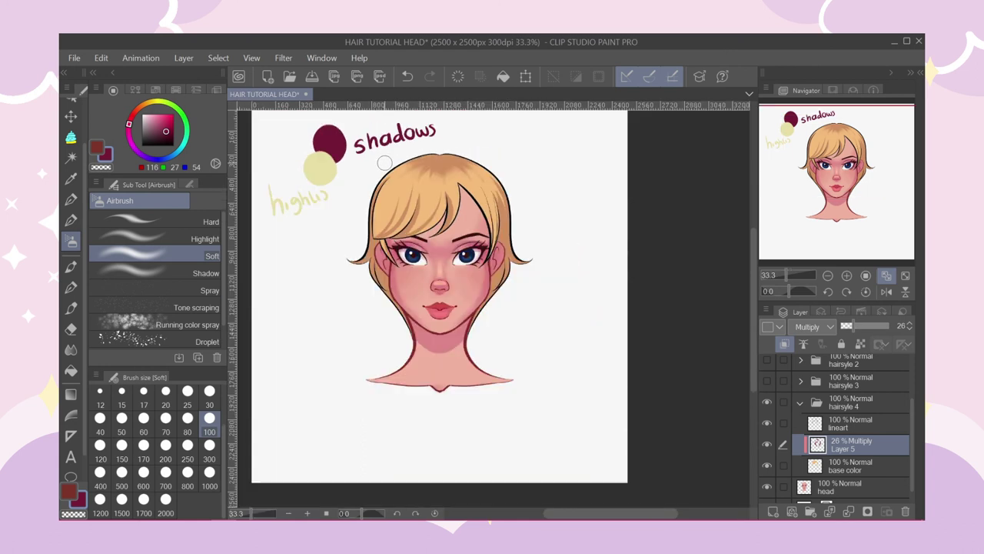
{"action": "scroll", "coordinate": [400, 142], "scroll_direction": "up", "scroll_amount": 2}
{"action": "scroll", "coordinate": [494, 173], "scroll_direction": "down", "scroll_amount": 2}
{"action": "scroll", "coordinate": [467, 204], "scroll_direction": "up", "scroll_amount": 1}
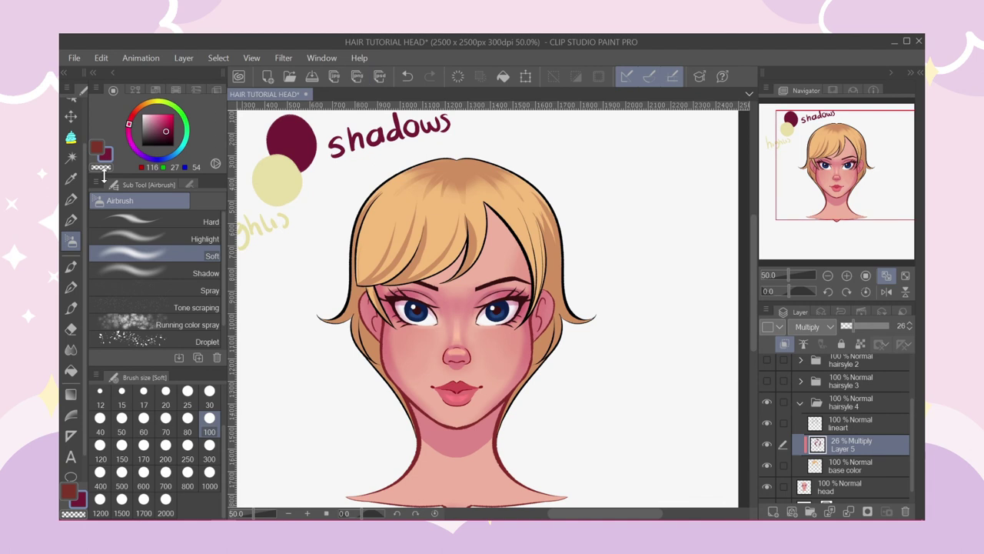
{"action": "scroll", "coordinate": [466, 121], "scroll_direction": "down", "scroll_amount": 1}
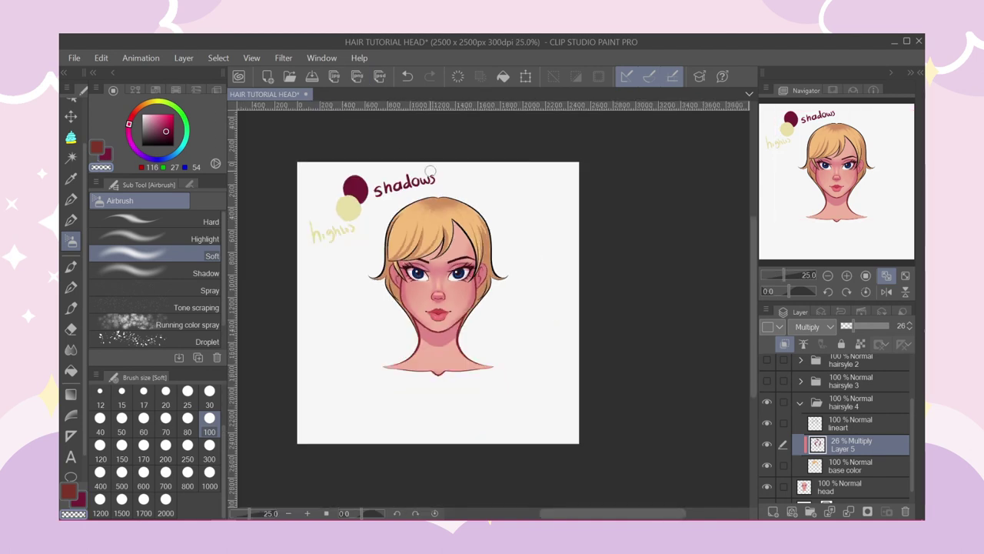
{"action": "scroll", "coordinate": [442, 202], "scroll_direction": "up", "scroll_amount": 1}
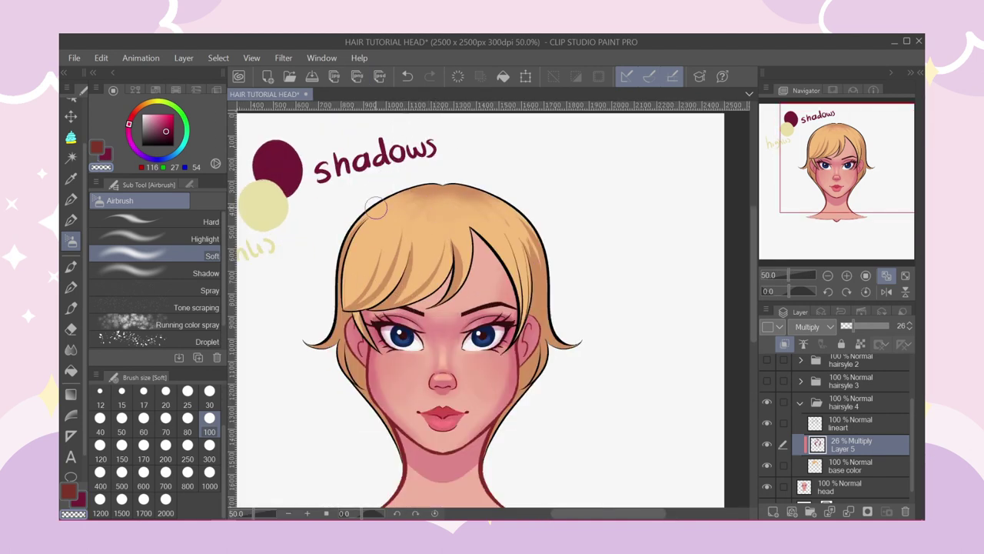
{"action": "scroll", "coordinate": [376, 208], "scroll_direction": "down", "scroll_amount": 1}
{"action": "scroll", "coordinate": [400, 154], "scroll_direction": "up", "scroll_amount": 2}
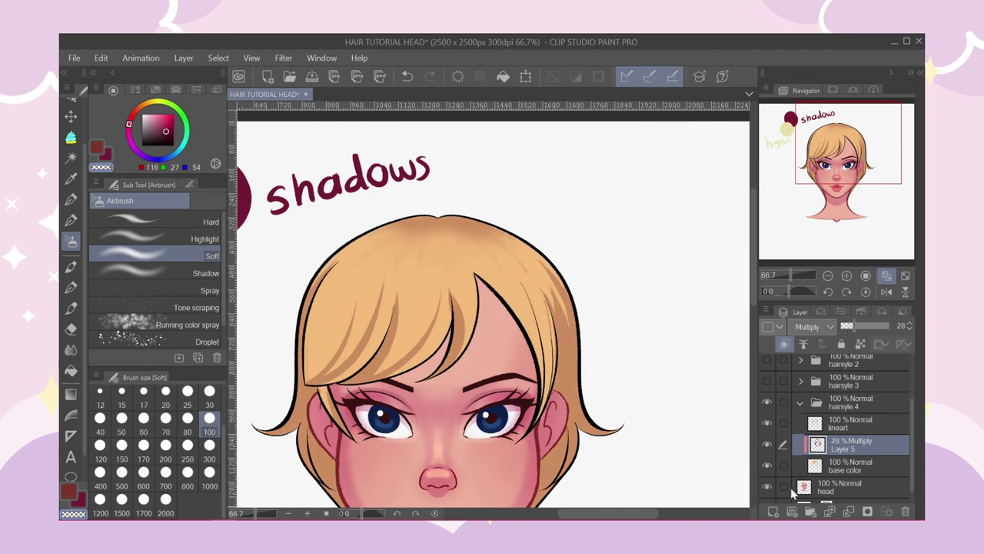
Add a clipped Add (Glow) layer above the Multiply layer and sample the pale yellow highlights swatch, RGB 231, 222, 163.
{"action": "left_click", "coordinate": [773, 512]}
{"action": "left_click", "coordinate": [807, 326]}
{"action": "left_click", "coordinate": [812, 223]}
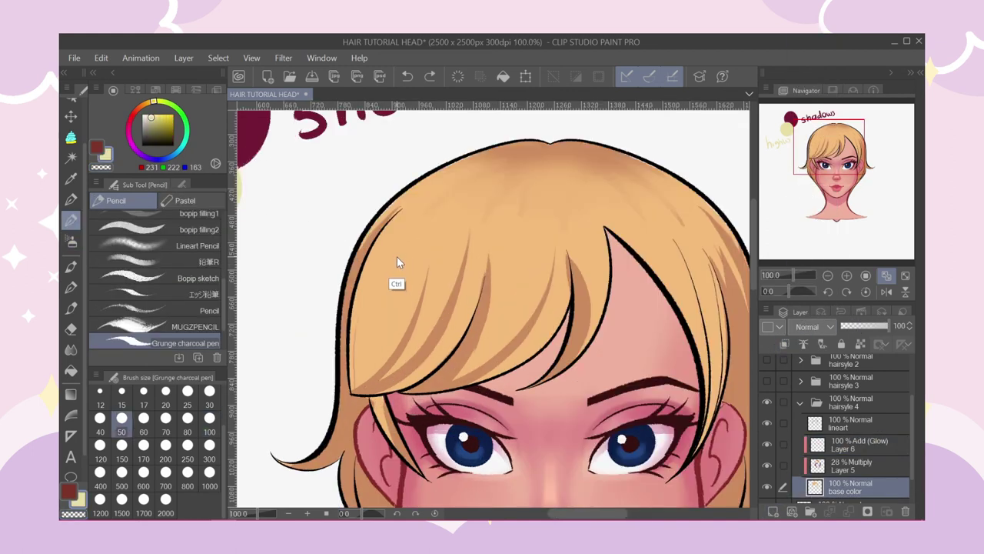
{"action": "left_click", "coordinate": [397, 262], "text": "ctrl"}
Paint zigzag highlight strands across the fringe and the right side hair with the Grunge charcoal pen at size 50.
{"action": "mouse_move", "coordinate": [397, 234]}
{"action": "left_mouse_down"}
{"action": "mouse_move", "coordinate": [361, 315]}
{"action": "mouse_move", "coordinate": [365, 360]}
{"action": "mouse_move", "coordinate": [395, 291]}
{"action": "mouse_move", "coordinate": [440, 249]}
{"action": "mouse_move", "coordinate": [419, 338]}
{"action": "mouse_move", "coordinate": [449, 229]}
{"action": "mouse_move", "coordinate": [429, 322]}
{"action": "mouse_move", "coordinate": [447, 229]}
{"action": "mouse_move", "coordinate": [443, 268]}
{"action": "left_mouse_up"}
{"action": "mouse_move", "coordinate": [398, 234]}
{"action": "left_mouse_down"}
{"action": "mouse_move", "coordinate": [377, 305]}
{"action": "mouse_move", "coordinate": [450, 231]}
{"action": "mouse_move", "coordinate": [365, 349]}
{"action": "left_mouse_up"}
{"action": "mouse_move", "coordinate": [432, 366]}
{"action": "left_mouse_down"}
{"action": "mouse_move", "coordinate": [483, 220]}
{"action": "mouse_move", "coordinate": [495, 259]}
{"action": "mouse_move", "coordinate": [473, 371]}
{"action": "mouse_move", "coordinate": [545, 260]}
{"action": "mouse_move", "coordinate": [517, 313]}
{"action": "mouse_move", "coordinate": [496, 239]}
{"action": "left_mouse_up"}
{"action": "mouse_move", "coordinate": [500, 339]}
{"action": "left_mouse_down"}
{"action": "mouse_move", "coordinate": [547, 243]}
{"action": "mouse_move", "coordinate": [529, 342]}
{"action": "mouse_move", "coordinate": [515, 356]}
{"action": "mouse_move", "coordinate": [562, 284]}
{"action": "mouse_move", "coordinate": [569, 246]}
{"action": "mouse_move", "coordinate": [592, 295]}
{"action": "mouse_move", "coordinate": [593, 244]}
{"action": "mouse_move", "coordinate": [583, 343]}
{"action": "mouse_move", "coordinate": [589, 285]}
{"action": "left_mouse_up"}
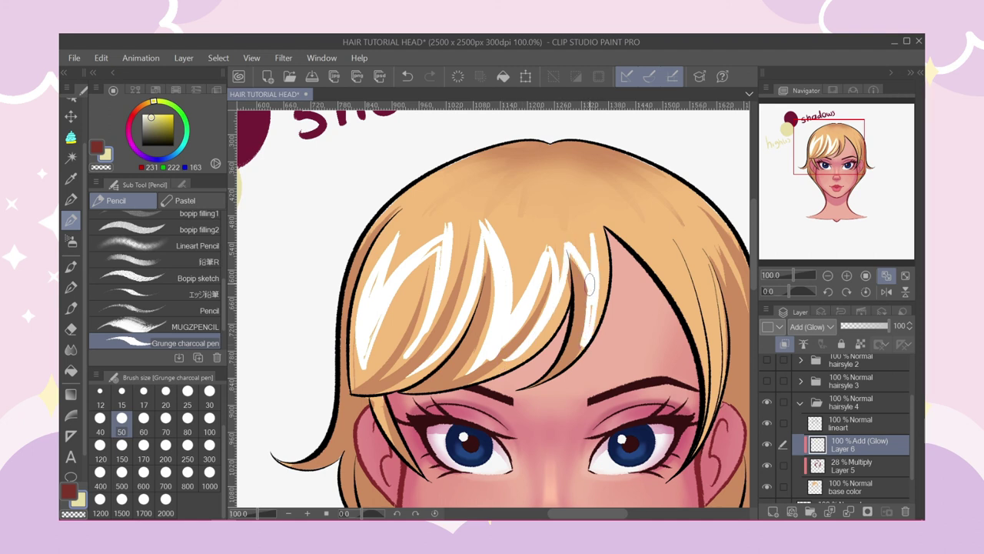
{"action": "mouse_move", "coordinate": [659, 256]}
{"action": "left_mouse_down"}
{"action": "mouse_move", "coordinate": [701, 371]}
{"action": "mouse_move", "coordinate": [672, 250]}
{"action": "mouse_move", "coordinate": [696, 338]}
{"action": "mouse_move", "coordinate": [705, 263]}
{"action": "left_mouse_up"}
{"action": "scroll", "coordinate": [506, 144], "scroll_direction": "down", "scroll_amount": 2}
{"action": "scroll", "coordinate": [499, 142], "scroll_direction": "up", "scroll_amount": 2}
{"action": "left_click_drag", "start_coordinate": [418, 280], "coordinate": [405, 326]}
{"action": "scroll", "coordinate": [406, 280], "scroll_direction": "down", "scroll_amount": 2}
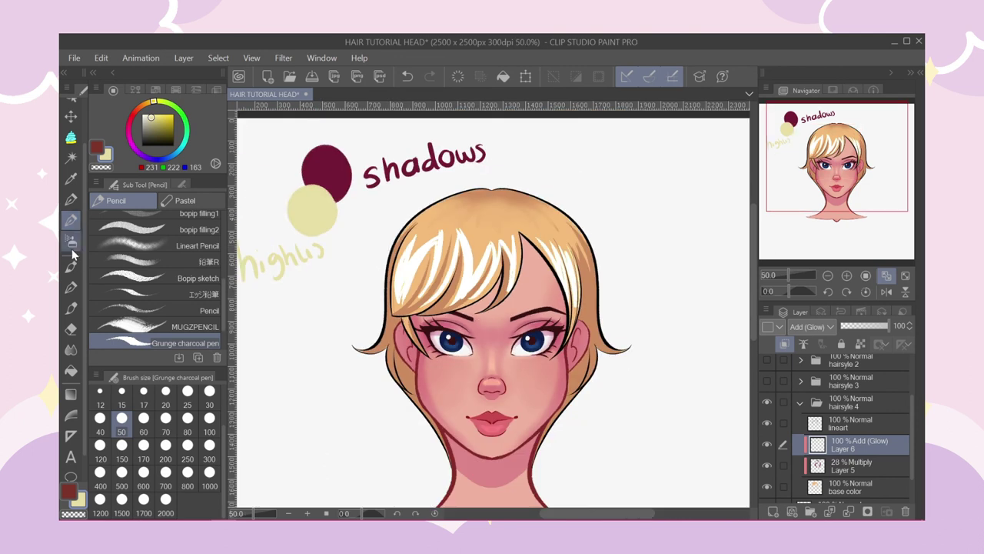
Blend the fringe and side highlights with the Soft airbrush at size 150 and lower the Add (Glow) layer's opacity to 26%.
{"action": "left_click", "coordinate": [71, 241]}
{"action": "key", "text": "bracketright"}
{"action": "key", "text": "bracketright"}
{"action": "mouse_move", "coordinate": [404, 261]}
{"action": "left_mouse_down"}
{"action": "mouse_move", "coordinate": [415, 280]}
{"action": "mouse_move", "coordinate": [559, 247]}
{"action": "mouse_move", "coordinate": [590, 305]}
{"action": "left_mouse_up"}
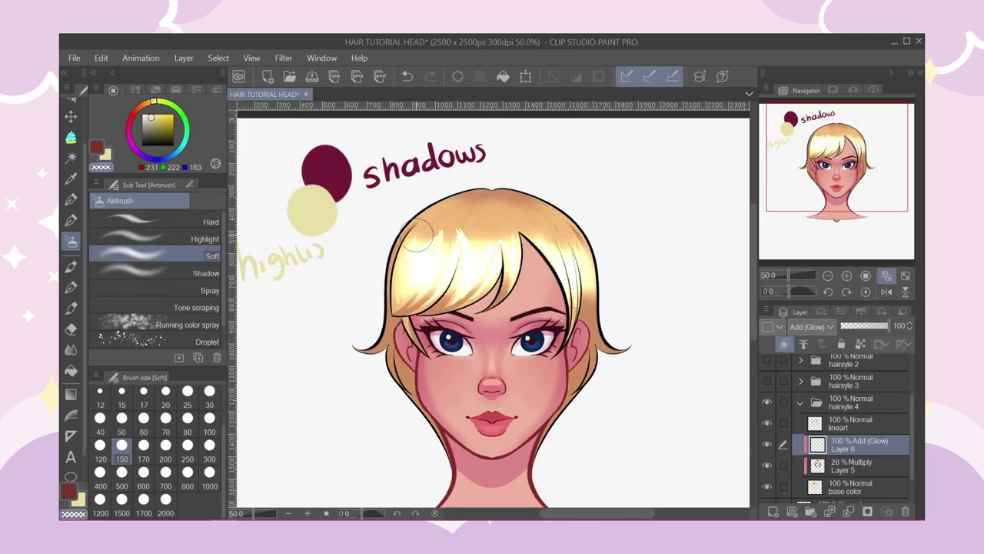
{"action": "left_click_drag", "start_coordinate": [888, 326], "coordinate": [847, 325]}
{"action": "scroll", "coordinate": [374, 211], "scroll_direction": "down", "scroll_amount": 1}
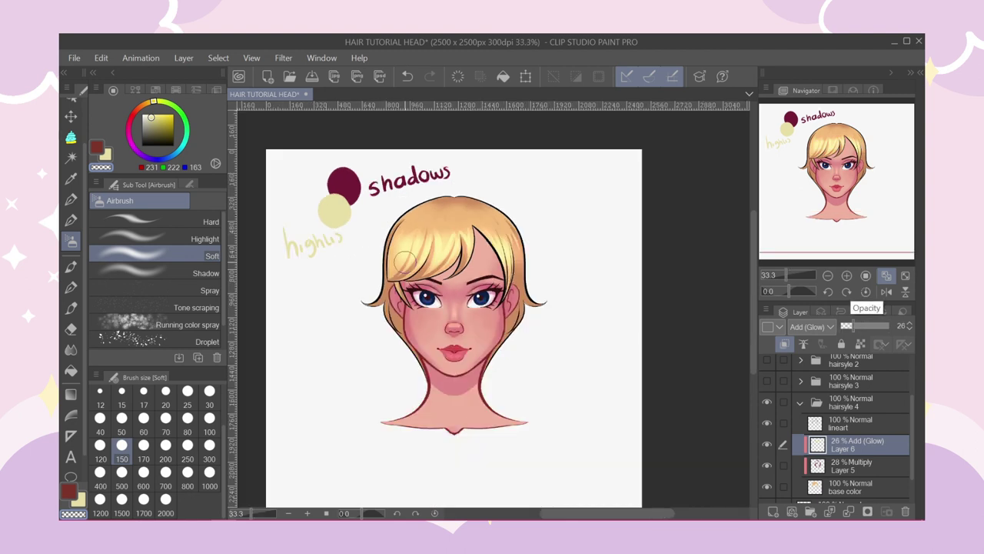
Paint thin highlight strands down the outer right side hair with the Grunge charcoal pen, undoing and redrawing strokes.
{"action": "scroll", "coordinate": [507, 239], "scroll_direction": "up", "scroll_amount": 1}
{"action": "left_click", "coordinate": [71, 220]}
{"action": "scroll", "coordinate": [496, 255], "scroll_direction": "up", "scroll_amount": 1}
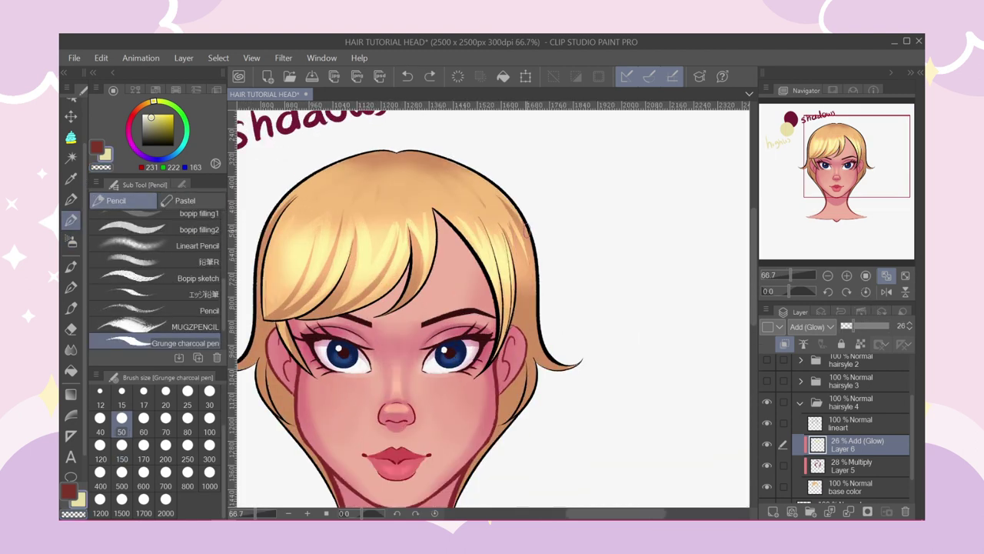
{"action": "scroll", "coordinate": [558, 308], "scroll_direction": "down", "scroll_amount": 2}
{"action": "scroll", "coordinate": [498, 141], "scroll_direction": "up", "scroll_amount": 3}
{"action": "left_click", "coordinate": [500, 137], "text": "ctrl"}
{"action": "key", "text": "ctrl+z"}
{"action": "left_click_drag", "start_coordinate": [500, 138], "coordinate": [586, 405]}
{"action": "key", "text": "ctrl+z"}
{"action": "left_click_drag", "start_coordinate": [536, 190], "coordinate": [555, 357]}
{"action": "scroll", "coordinate": [485, 227], "scroll_direction": "down", "scroll_amount": 3}
{"action": "scroll", "coordinate": [484, 225], "scroll_direction": "up", "scroll_amount": 3}
{"action": "scroll", "coordinate": [485, 225], "scroll_direction": "down", "scroll_amount": 3}
{"action": "scroll", "coordinate": [484, 226], "scroll_direction": "up", "scroll_amount": 2}
{"action": "scroll", "coordinate": [492, 308], "scroll_direction": "down", "scroll_amount": 3}
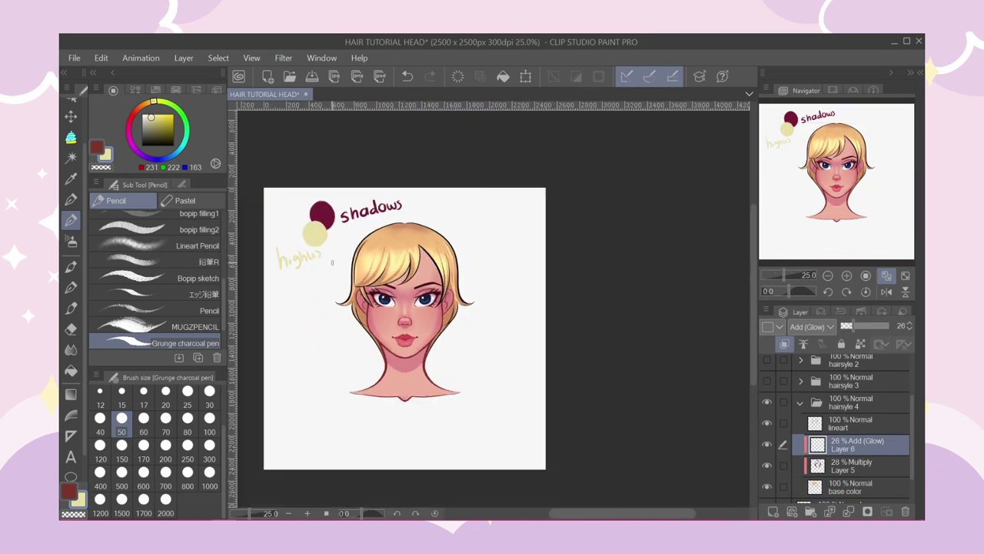
Lock the hairsyle 4 lineart's transparent pixels and recolor its fringe and left outlines with a brown based on the hair at size 200.
{"action": "left_click", "coordinate": [821, 419]}
{"action": "scroll", "coordinate": [357, 307], "scroll_direction": "up", "scroll_amount": 1}
{"action": "left_click", "coordinate": [358, 308], "text": "alt"}
{"action": "left_click", "coordinate": [166, 451]}
{"action": "left_click", "coordinate": [157, 132]}
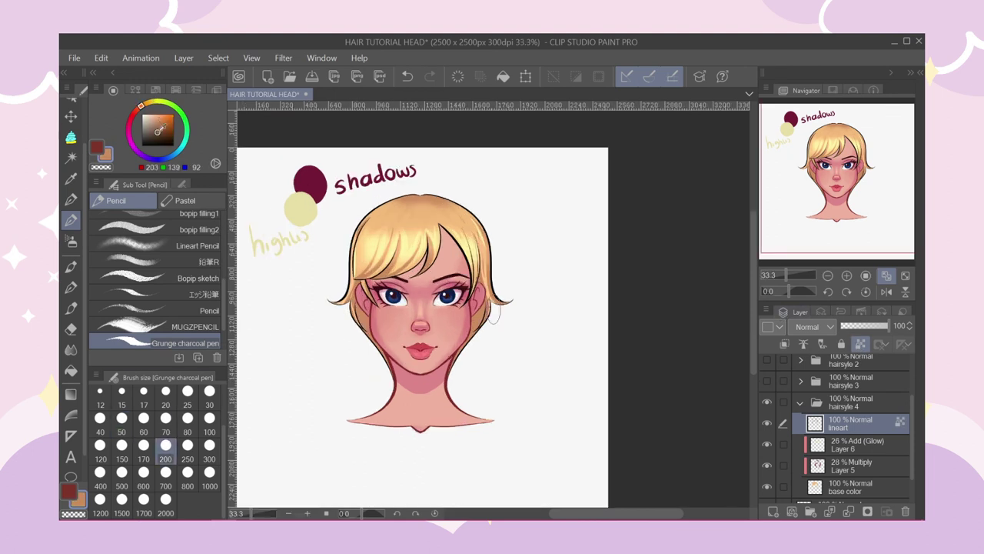
{"action": "left_click_drag", "start_coordinate": [334, 306], "coordinate": [366, 221]}
{"action": "left_click_drag", "start_coordinate": [418, 276], "coordinate": [444, 235]}
Choose a darker brown, RGB 131, 89, 57, and recolor the remaining black hair outlines.
{"action": "scroll", "coordinate": [444, 238], "scroll_direction": "up", "scroll_amount": 2}
{"action": "left_click", "coordinate": [160, 129]}
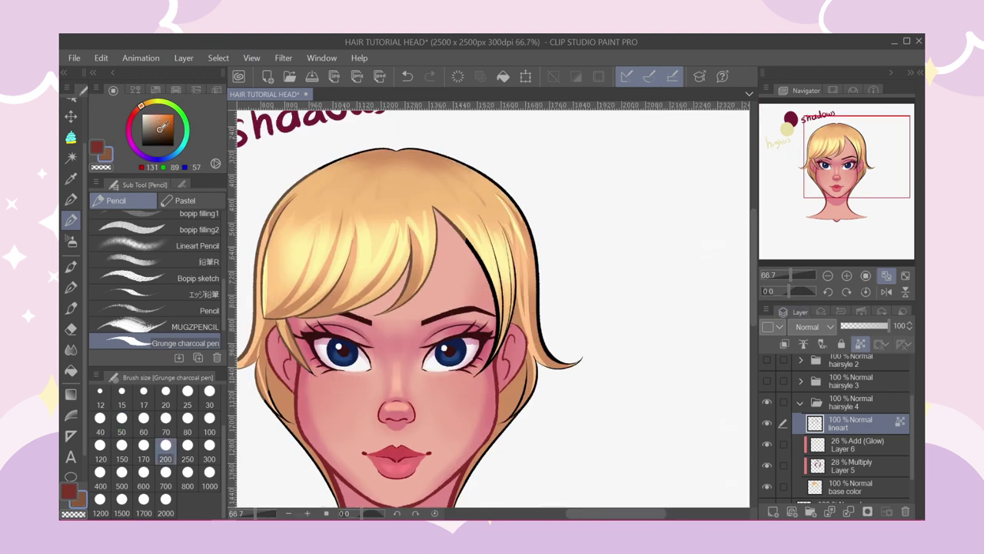
{"action": "scroll", "coordinate": [352, 277], "scroll_direction": "down", "scroll_amount": 2}
{"action": "scroll", "coordinate": [258, 350], "scroll_direction": "up", "scroll_amount": 1}
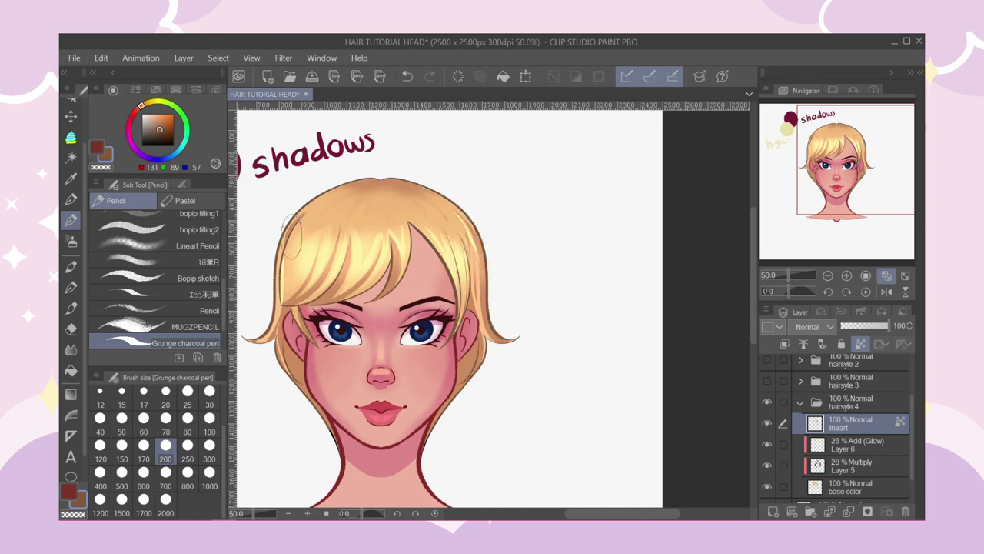
Add a new Normal layer above the lineart in the hairsyle 4 folder.
{"action": "scroll", "coordinate": [288, 231], "scroll_direction": "down", "scroll_amount": 1}
{"action": "scroll", "coordinate": [293, 238], "scroll_direction": "down", "scroll_amount": 1}
{"action": "scroll", "coordinate": [277, 240], "scroll_direction": "up", "scroll_amount": 1}
{"action": "mouse_move", "coordinate": [911, 405]}
{"action": "left_mouse_down"}
{"action": "mouse_move", "coordinate": [911, 365]}
{"action": "mouse_move", "coordinate": [913, 411]}
{"action": "left_mouse_up"}
{"action": "left_click", "coordinate": [767, 386]}
{"action": "left_click", "coordinate": [790, 512]}
{"action": "key", "text": "ctrl+z"}
{"action": "left_click", "coordinate": [773, 511]}
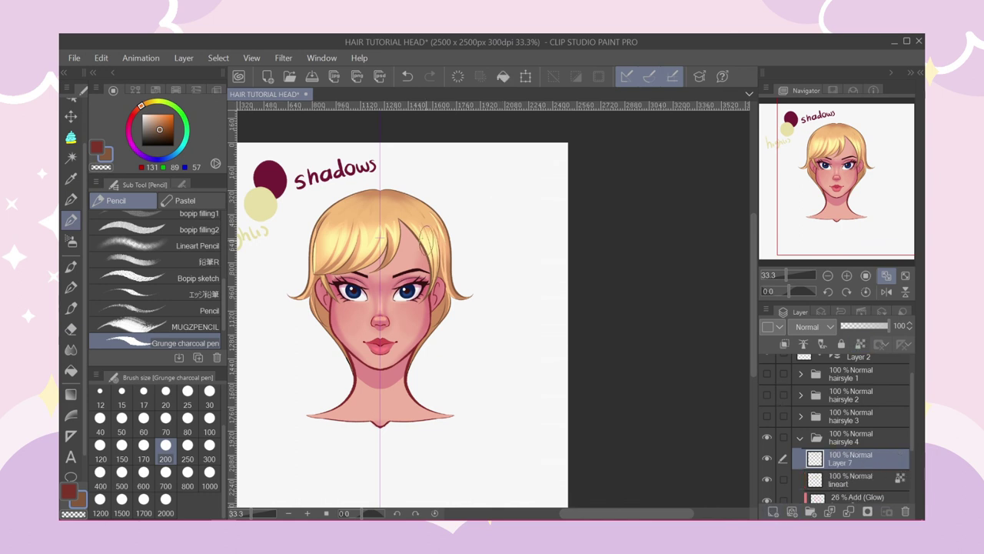
Sample light hair brown, RGB 226, 161, 108, and paint strands over the right hair edge at size 60, undoing and redrawing strokes.
{"action": "scroll", "coordinate": [429, 206], "scroll_direction": "up", "scroll_amount": 3}
{"action": "left_click", "coordinate": [424, 240], "text": "alt"}
{"action": "left_click", "coordinate": [71, 219]}
{"action": "left_click", "coordinate": [143, 422]}
{"action": "mouse_move", "coordinate": [432, 216]}
{"action": "left_mouse_down"}
{"action": "mouse_move", "coordinate": [491, 394]}
{"action": "mouse_move", "coordinate": [561, 452]}
{"action": "left_mouse_up"}
{"action": "key", "text": "ctrl+z"}
{"action": "left_click_drag", "start_coordinate": [431, 219], "coordinate": [503, 333]}
{"action": "scroll", "coordinate": [463, 270], "scroll_direction": "down", "scroll_amount": 1}
{"action": "key", "text": "ctrl+z"}
{"action": "scroll", "coordinate": [488, 313], "scroll_direction": "up", "scroll_amount": 1}
{"action": "left_click_drag", "start_coordinate": [432, 196], "coordinate": [484, 374]}
{"action": "scroll", "coordinate": [488, 314], "scroll_direction": "down", "scroll_amount": 1}
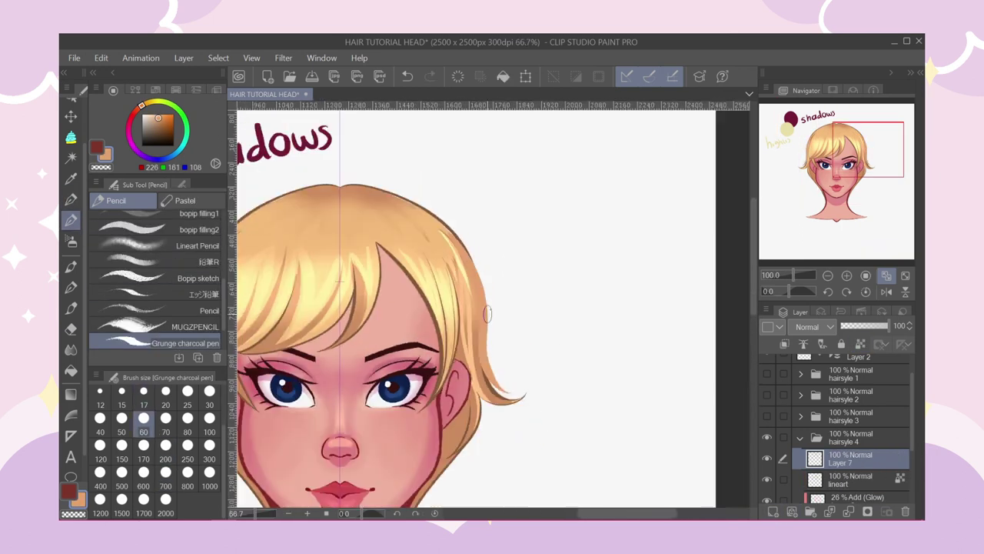
Sample the darker hair brown, RGB 203, 139, 92, and paint loose strands along the lower hair edges below the ears, replacing an undone stroke.
{"action": "scroll", "coordinate": [487, 313], "scroll_direction": "down", "scroll_amount": 2}
{"action": "scroll", "coordinate": [344, 356], "scroll_direction": "up", "scroll_amount": 3}
{"action": "left_click", "coordinate": [365, 384], "text": "alt"}
{"action": "left_click_drag", "start_coordinate": [351, 337], "coordinate": [375, 448]}
{"action": "scroll", "coordinate": [335, 276], "scroll_direction": "down", "scroll_amount": 2}
{"action": "scroll", "coordinate": [364, 396], "scroll_direction": "up", "scroll_amount": 2}
{"action": "key", "text": "ctrl+z"}
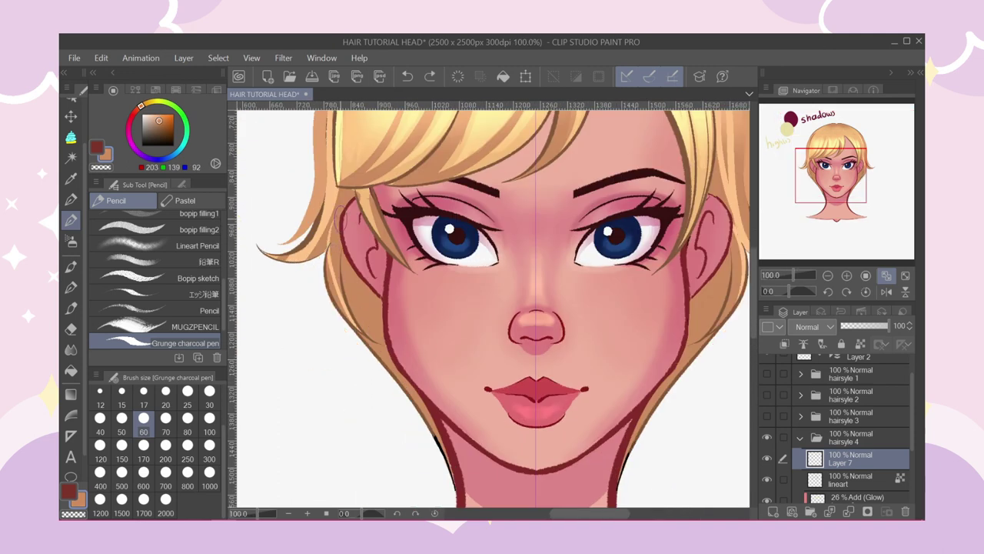
{"action": "scroll", "coordinate": [343, 220], "scroll_direction": "down", "scroll_amount": 1}
{"action": "scroll", "coordinate": [347, 254], "scroll_direction": "up", "scroll_amount": 1}
{"action": "left_click_drag", "start_coordinate": [346, 257], "coordinate": [433, 468]}
{"action": "left_click_drag", "start_coordinate": [349, 297], "coordinate": [411, 387]}
{"action": "scroll", "coordinate": [344, 259], "scroll_direction": "down", "scroll_amount": 3}
{"action": "scroll", "coordinate": [406, 148], "scroll_direction": "up", "scroll_amount": 1}
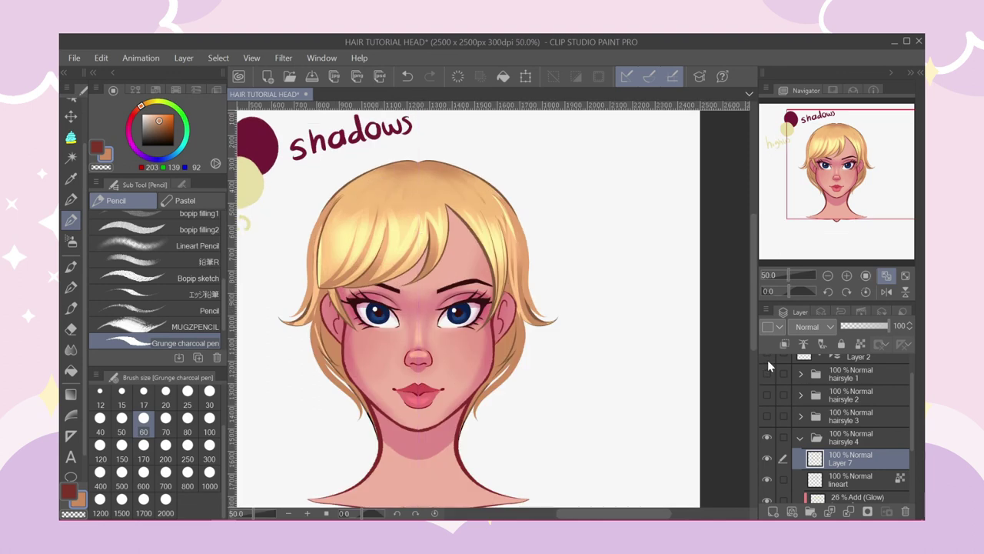
Sample the fringe's brown, RGB 208, 144, 96, and paint loose strands from the parting down the fringe's inner edge.
{"action": "scroll", "coordinate": [432, 217], "scroll_direction": "up", "scroll_amount": 2}
{"action": "left_click", "coordinate": [451, 285], "text": "alt"}
{"action": "left_click", "coordinate": [462, 238], "text": "alt"}
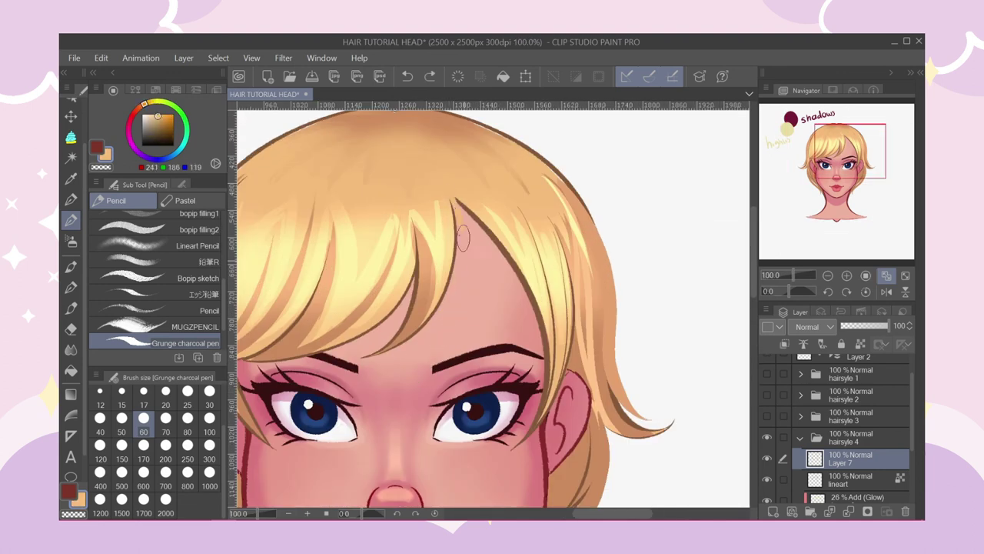
{"action": "key", "text": "ctrl+z"}
{"action": "left_click", "coordinate": [436, 206], "text": "alt"}
{"action": "left_click_drag", "start_coordinate": [452, 194], "coordinate": [423, 346]}
{"action": "left_click_drag", "start_coordinate": [464, 225], "coordinate": [425, 345]}
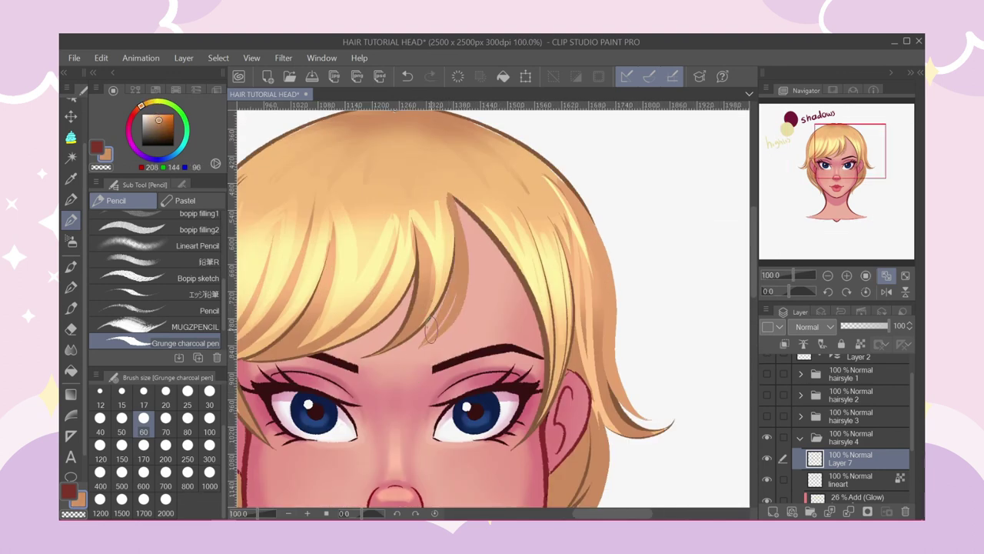
Sample the fringe's light yellow and paint bright loose strands from the parting down the right edge of the forehead.
{"action": "left_click", "coordinate": [434, 266], "text": "alt"}
{"action": "left_click_drag", "start_coordinate": [446, 191], "coordinate": [513, 367]}
{"action": "left_click_drag", "start_coordinate": [493, 236], "coordinate": [532, 392]}
{"action": "scroll", "coordinate": [520, 382], "scroll_direction": "down", "scroll_amount": 3}
{"action": "scroll", "coordinate": [494, 360], "scroll_direction": "up", "scroll_amount": 3}
Sample light blonde tones from the hair and paint strands along the left edge and upper left of the fringe.
{"action": "left_click", "coordinate": [465, 308], "text": "alt"}
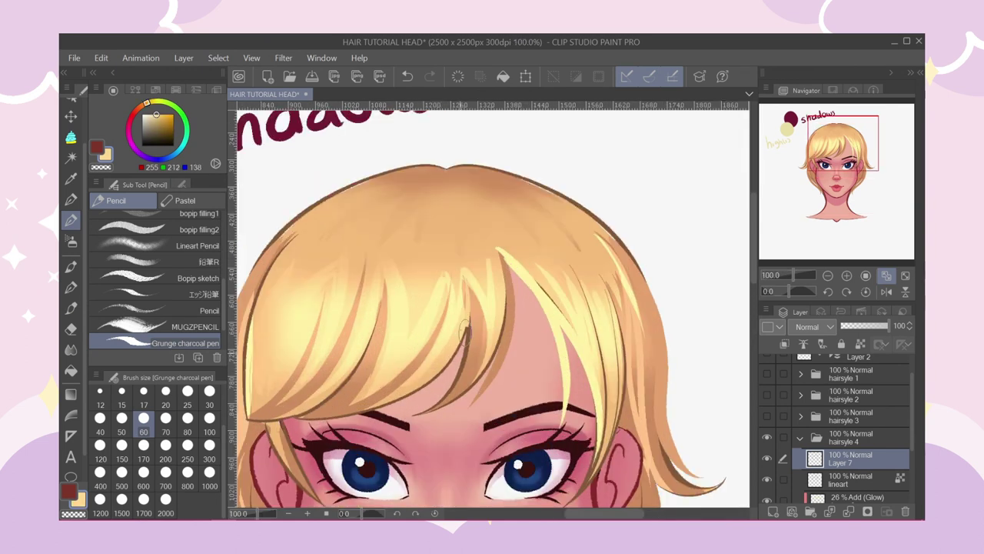
{"action": "scroll", "coordinate": [412, 322], "scroll_direction": "down", "scroll_amount": 2}
{"action": "scroll", "coordinate": [331, 339], "scroll_direction": "down", "scroll_amount": 2}
{"action": "scroll", "coordinate": [326, 341], "scroll_direction": "up", "scroll_amount": 4}
{"action": "left_click_drag", "start_coordinate": [414, 210], "coordinate": [351, 374]}
{"action": "scroll", "coordinate": [337, 283], "scroll_direction": "down", "scroll_amount": 2}
{"action": "scroll", "coordinate": [343, 272], "scroll_direction": "up", "scroll_amount": 3}
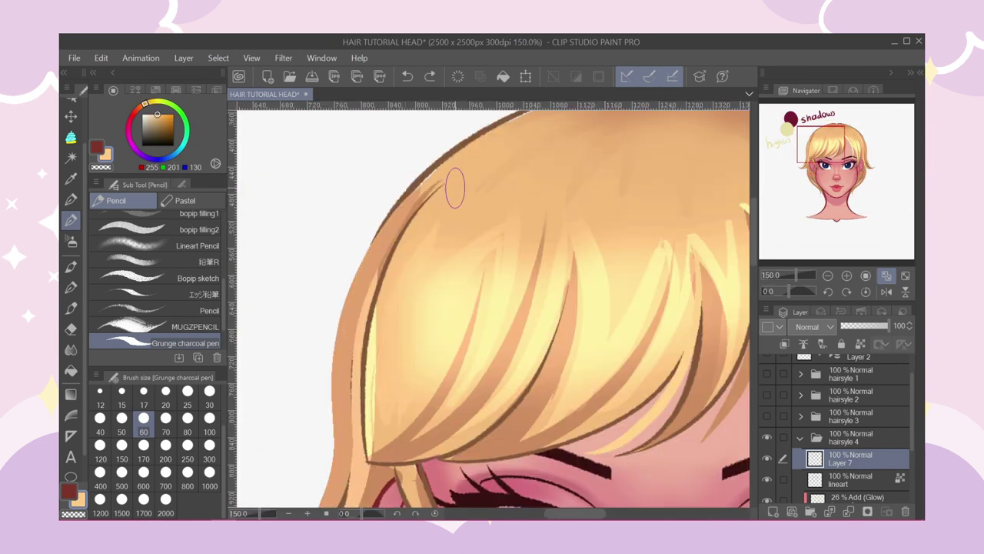
{"action": "left_click", "coordinate": [455, 189], "text": "alt"}
{"action": "left_click_drag", "start_coordinate": [454, 189], "coordinate": [399, 232]}
Lower the Add (Glow) highlight layer's opacity to 15%.
{"action": "scroll", "coordinate": [346, 280], "scroll_direction": "down", "scroll_amount": 3}
{"action": "scroll", "coordinate": [344, 275], "scroll_direction": "down", "scroll_amount": 1}
{"action": "scroll", "coordinate": [869, 461], "scroll_direction": "down", "scroll_amount": 1}
{"action": "left_click", "coordinate": [869, 462]}
{"action": "left_click", "coordinate": [847, 326]}
Sample a softer blonde from the fringe, lock the loose-strand layer's transparent pixels, and recolor its bright yellow strands.
{"action": "left_click", "coordinate": [445, 309], "text": "alt"}
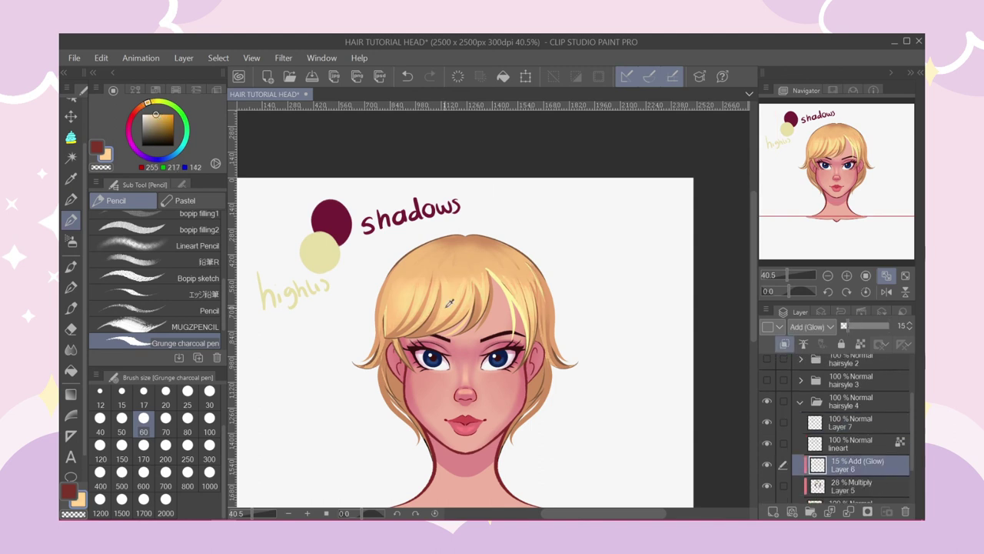
{"action": "left_click", "coordinate": [855, 422]}
{"action": "left_click", "coordinate": [861, 344]}
{"action": "scroll", "coordinate": [370, 209], "scroll_direction": "down", "scroll_amount": 2}
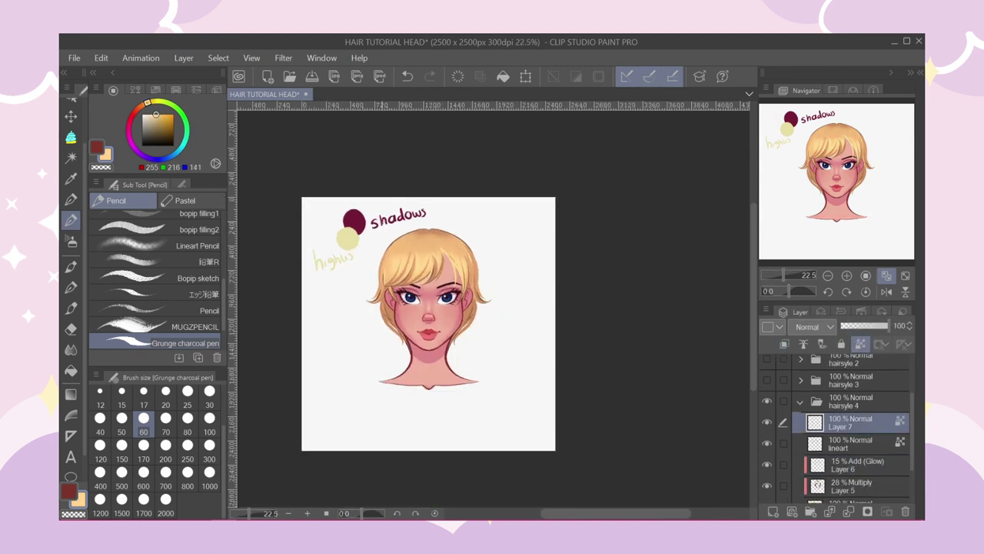